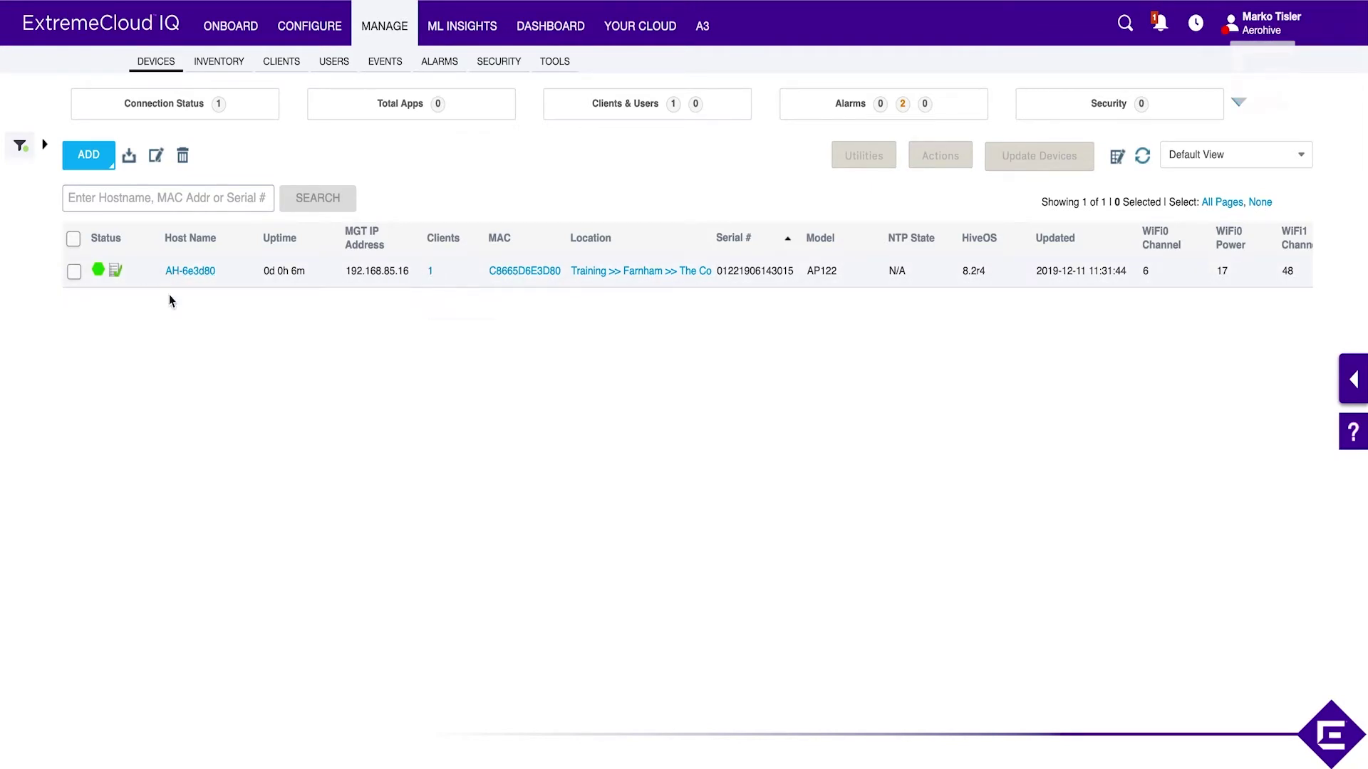
# Open access point AH-6e3d80's device detail page, showing its 94/100 health score.
pyautogui.click(190, 272)
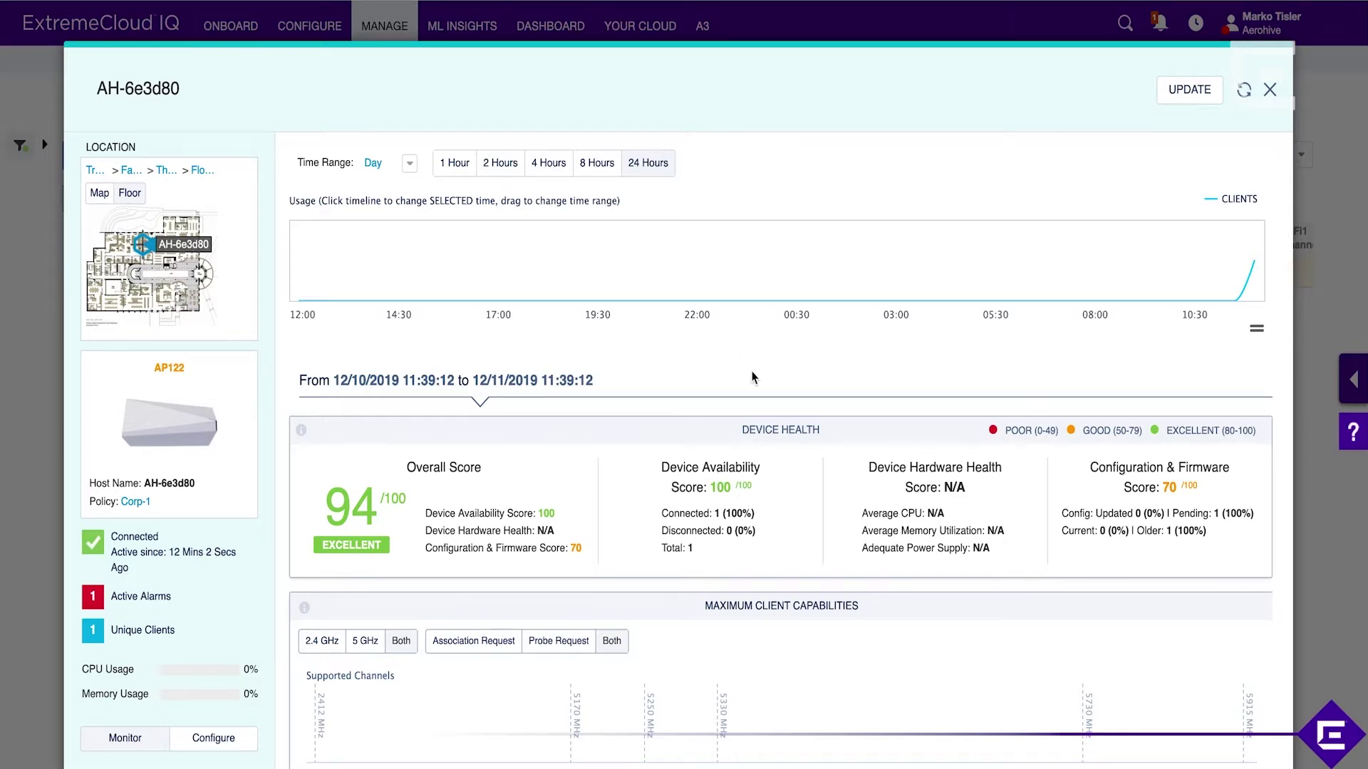
pyautogui.scroll(-2, 896, 313)
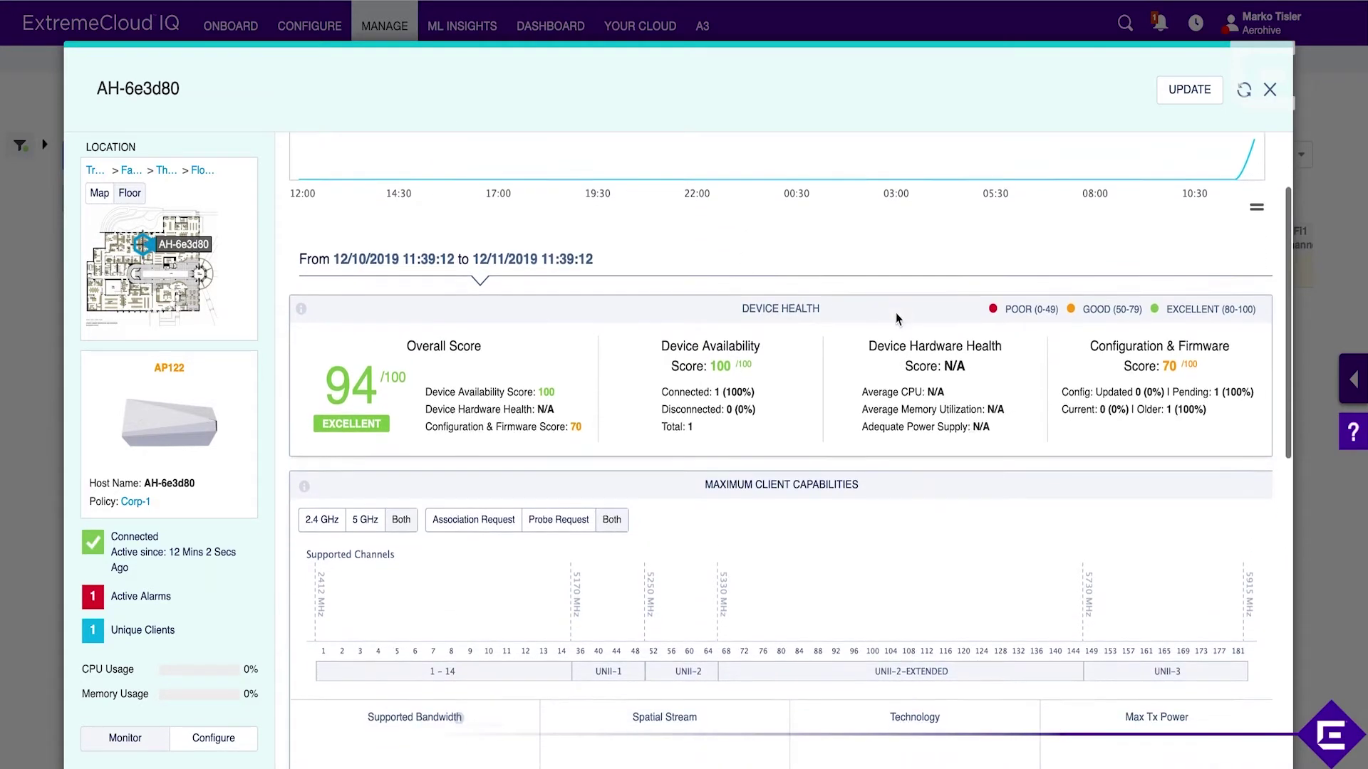
pyautogui.scroll(2, 896, 313)
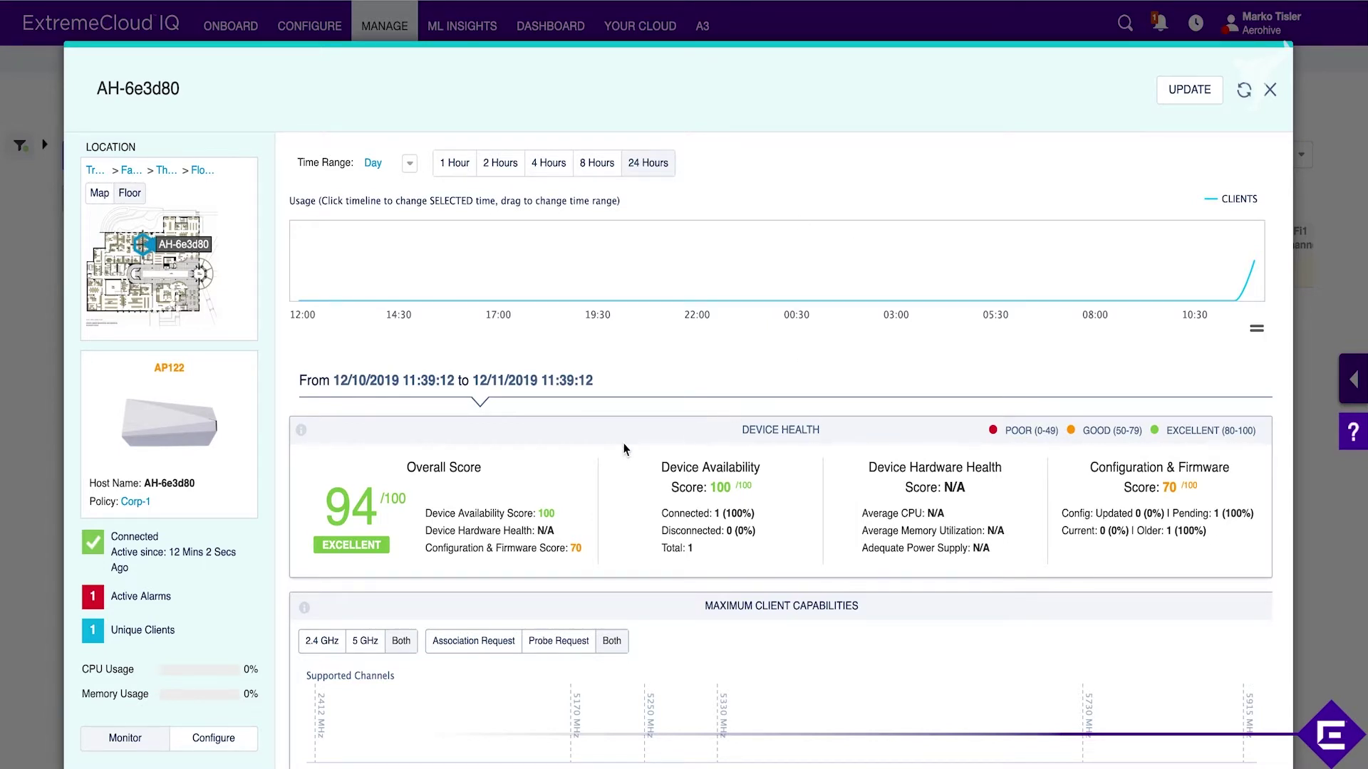
pyautogui.scroll(-1, 648, 640)
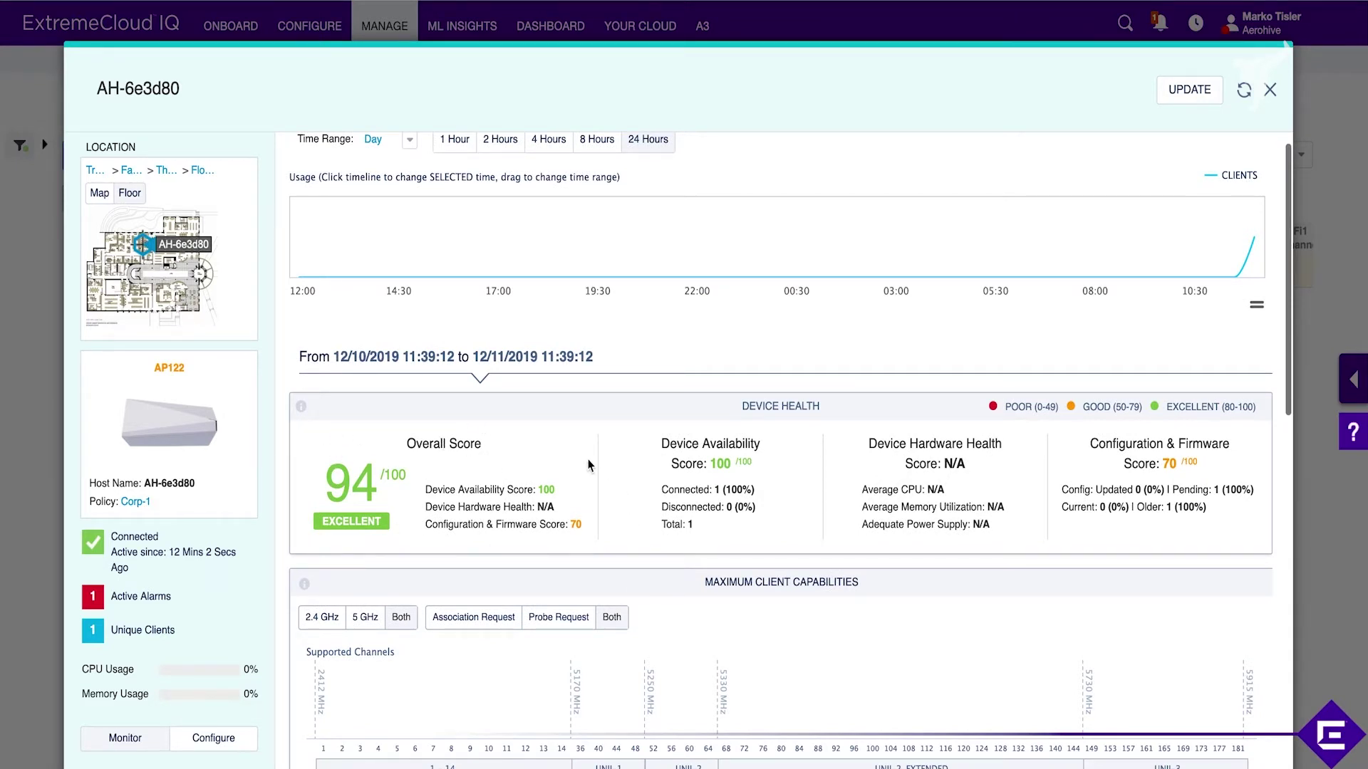
pyautogui.scroll(-3, 595, 557)
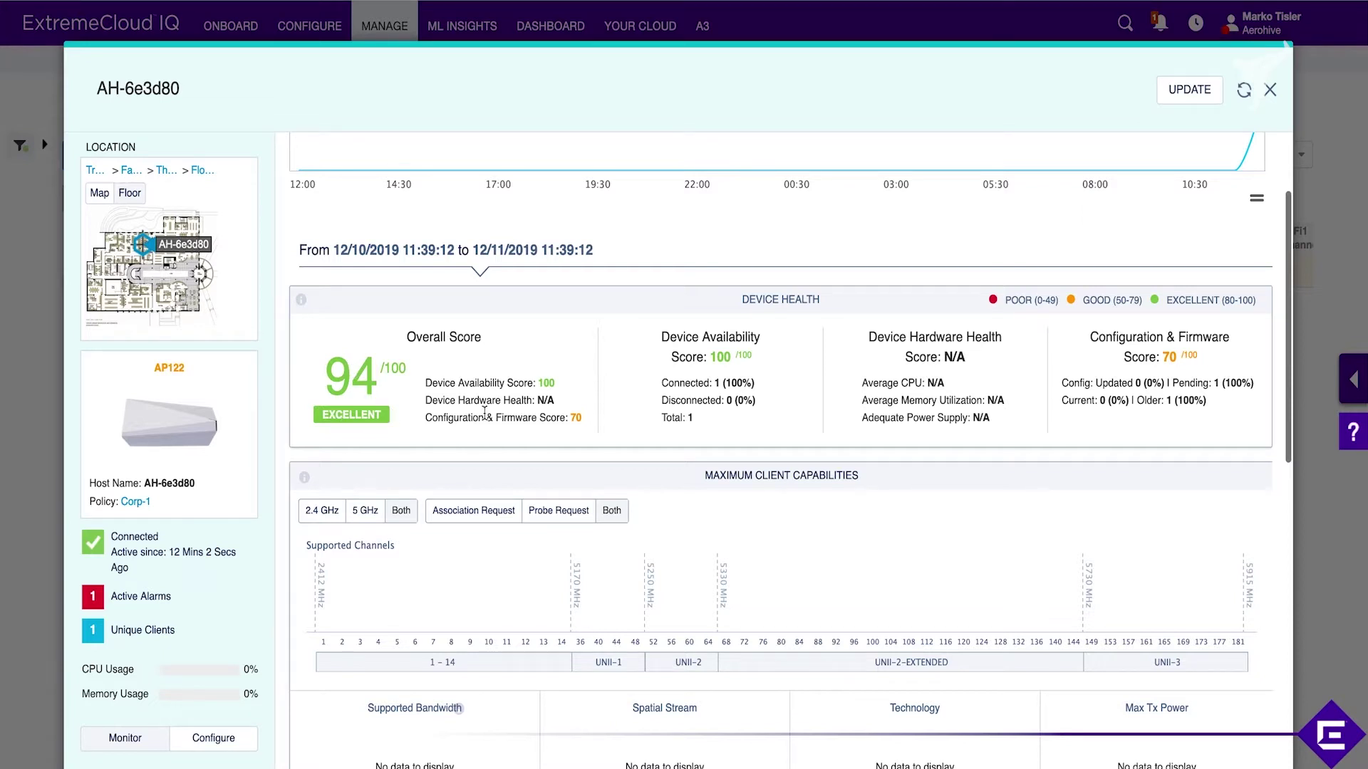
pyautogui.moveTo(563, 382); pyautogui.dragTo(420, 391)
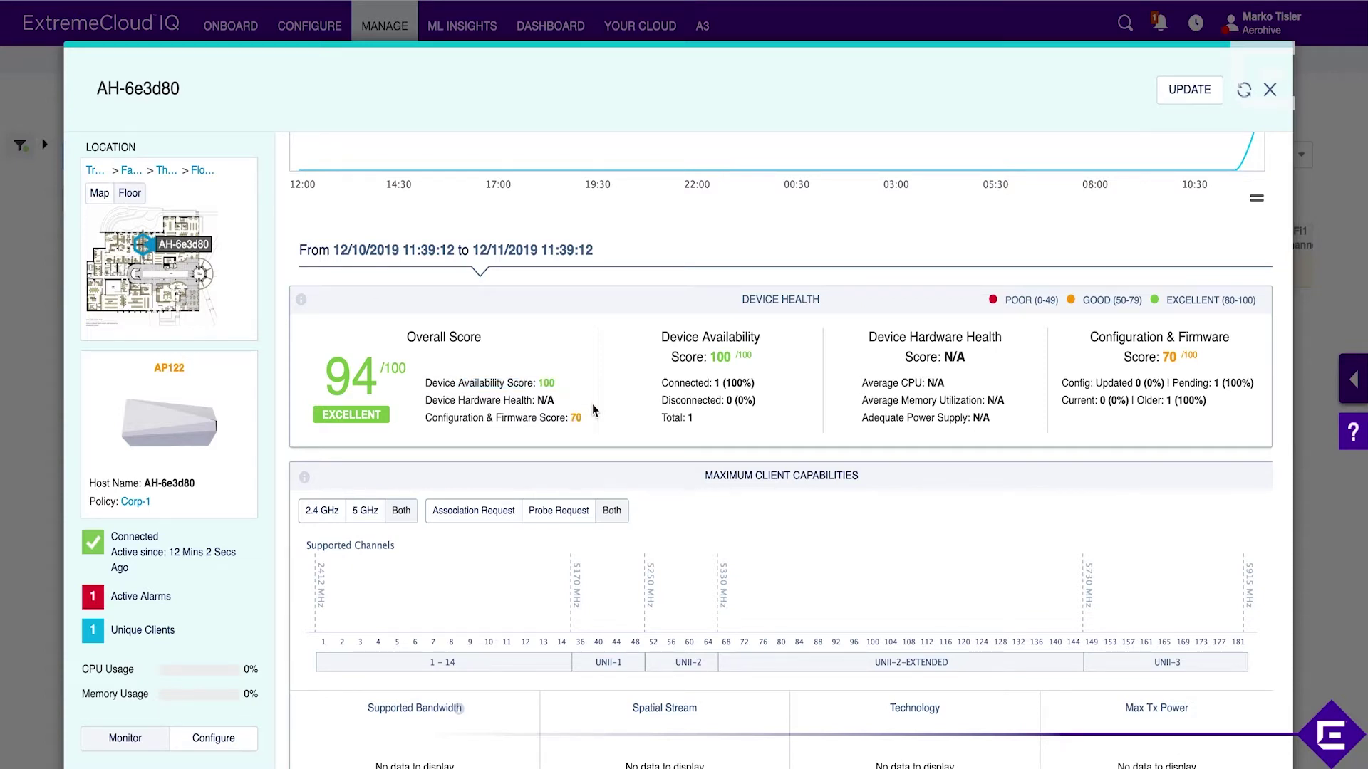
pyautogui.moveTo(557, 402); pyautogui.dragTo(414, 401)
pyautogui.click(457, 395)
pyautogui.moveTo(592, 424); pyautogui.dragTo(434, 418)
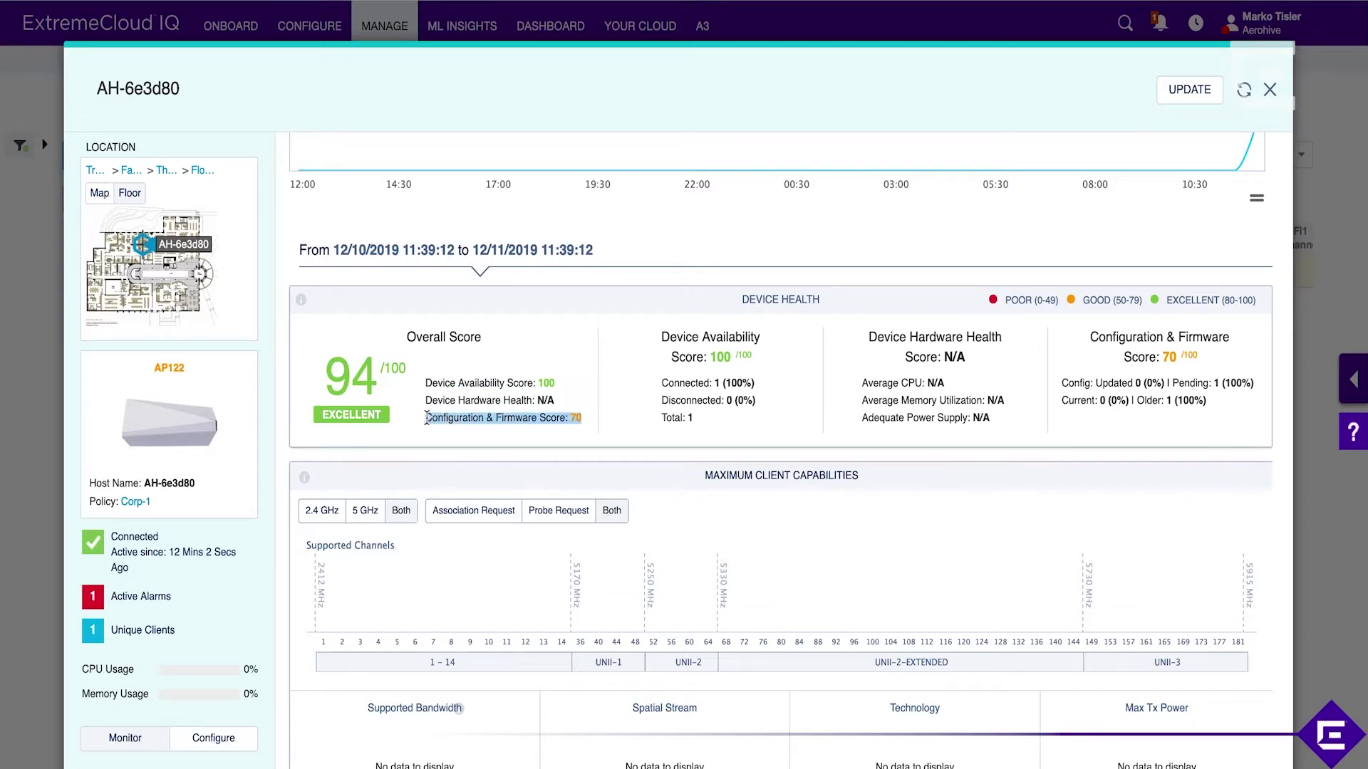
pyautogui.click(534, 417)
pyautogui.moveTo(571, 422); pyautogui.dragTo(590, 427)
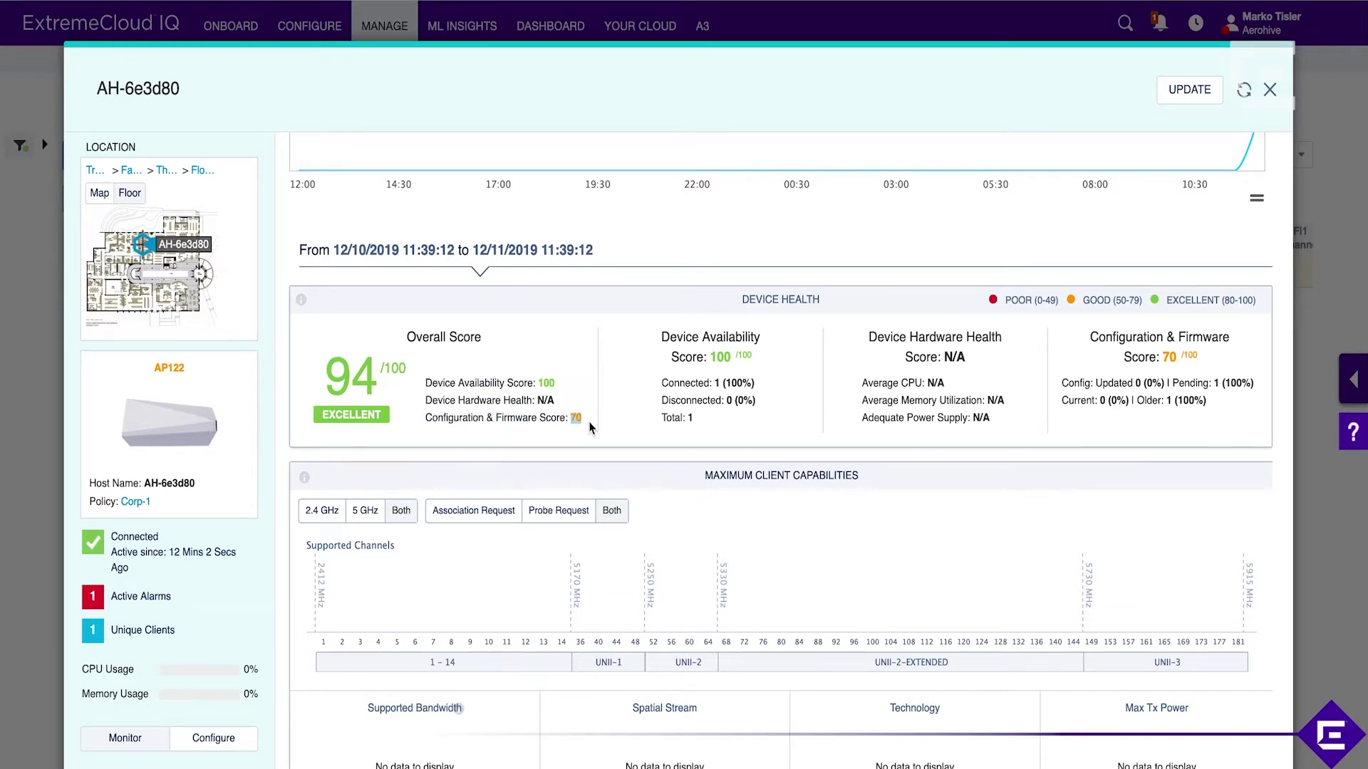
pyautogui.tripleClick(580, 415)
pyautogui.click(579, 419)
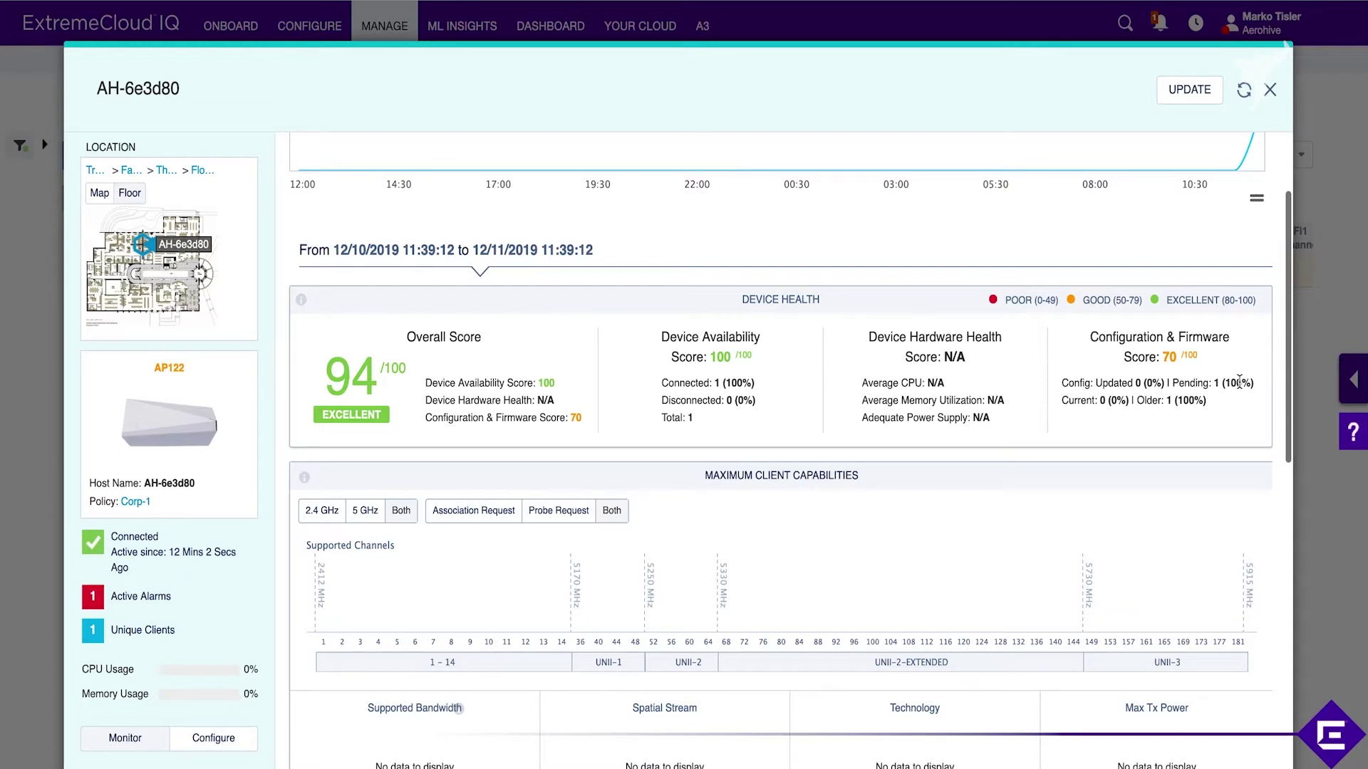
pyautogui.moveTo(1207, 401); pyautogui.dragTo(1131, 401)
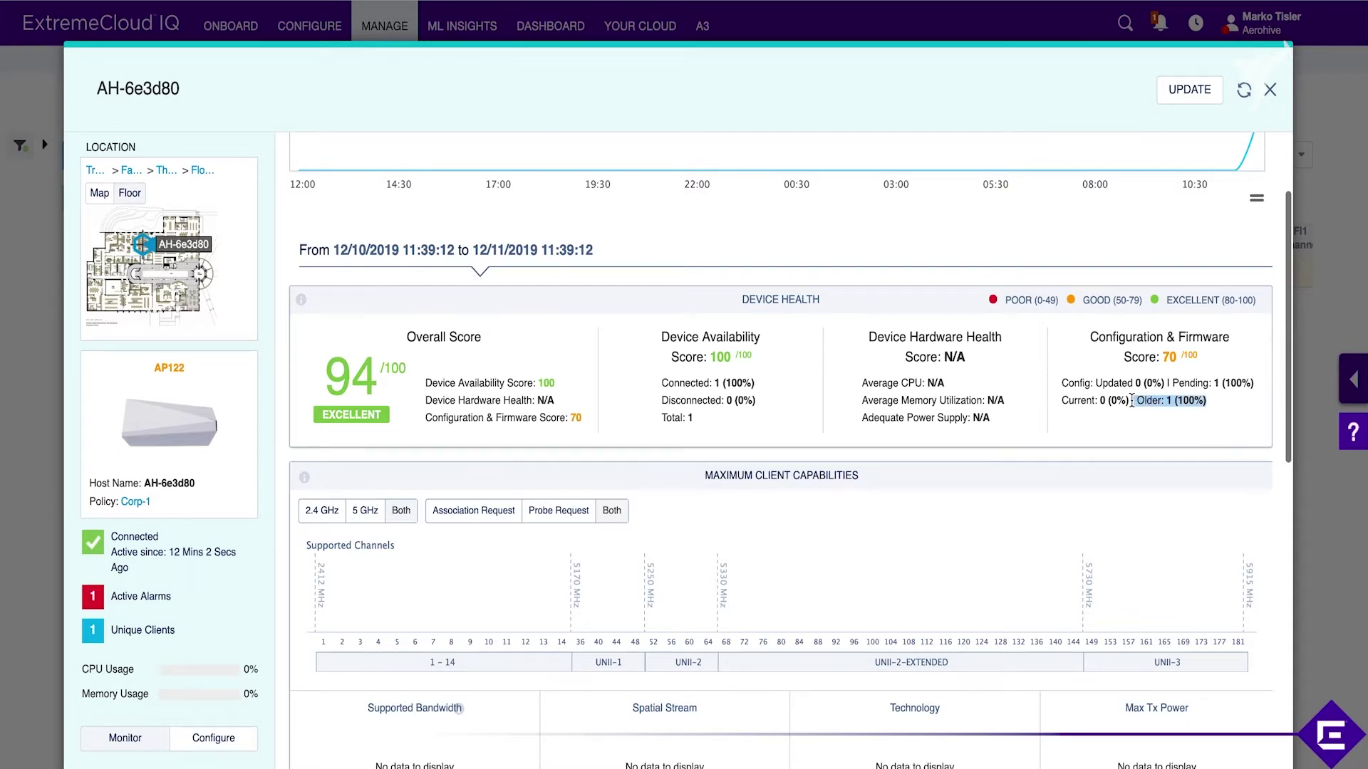
pyautogui.click(1150, 399)
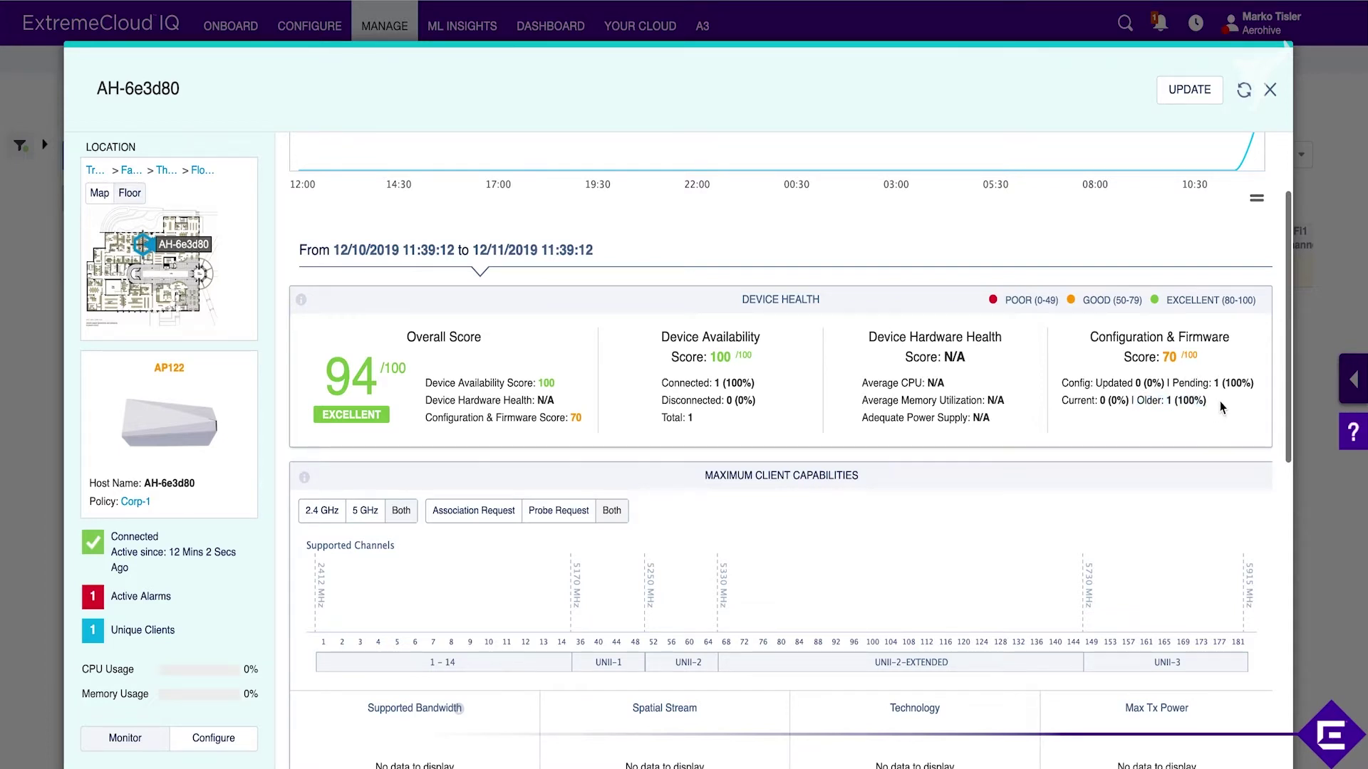
pyautogui.moveTo(1220, 403); pyautogui.dragTo(1142, 398)
pyautogui.moveTo(1204, 360); pyautogui.dragTo(1113, 362)
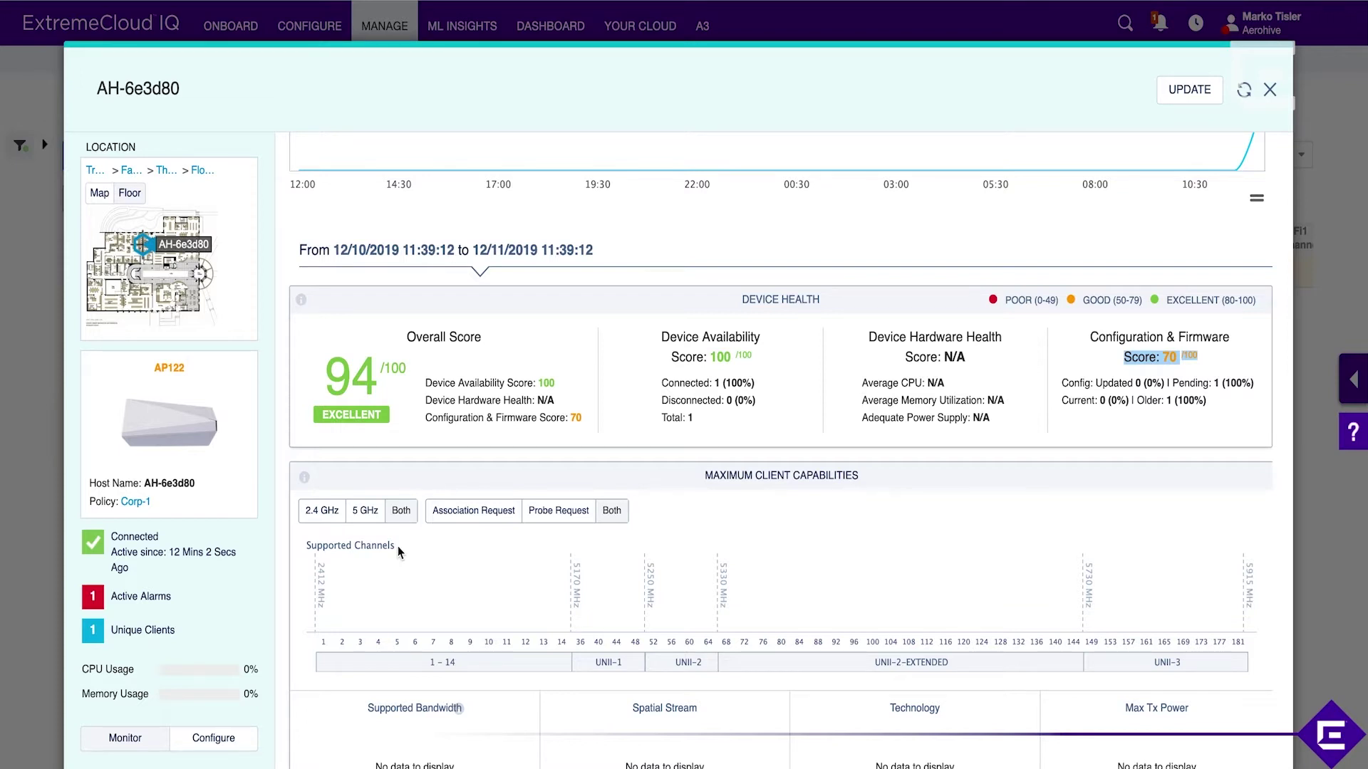
pyautogui.moveTo(583, 421)
pyautogui.mouseDown()
pyautogui.moveTo(448, 421)
pyautogui.moveTo(430, 403)
pyautogui.moveTo(423, 415)
pyautogui.mouseUp()
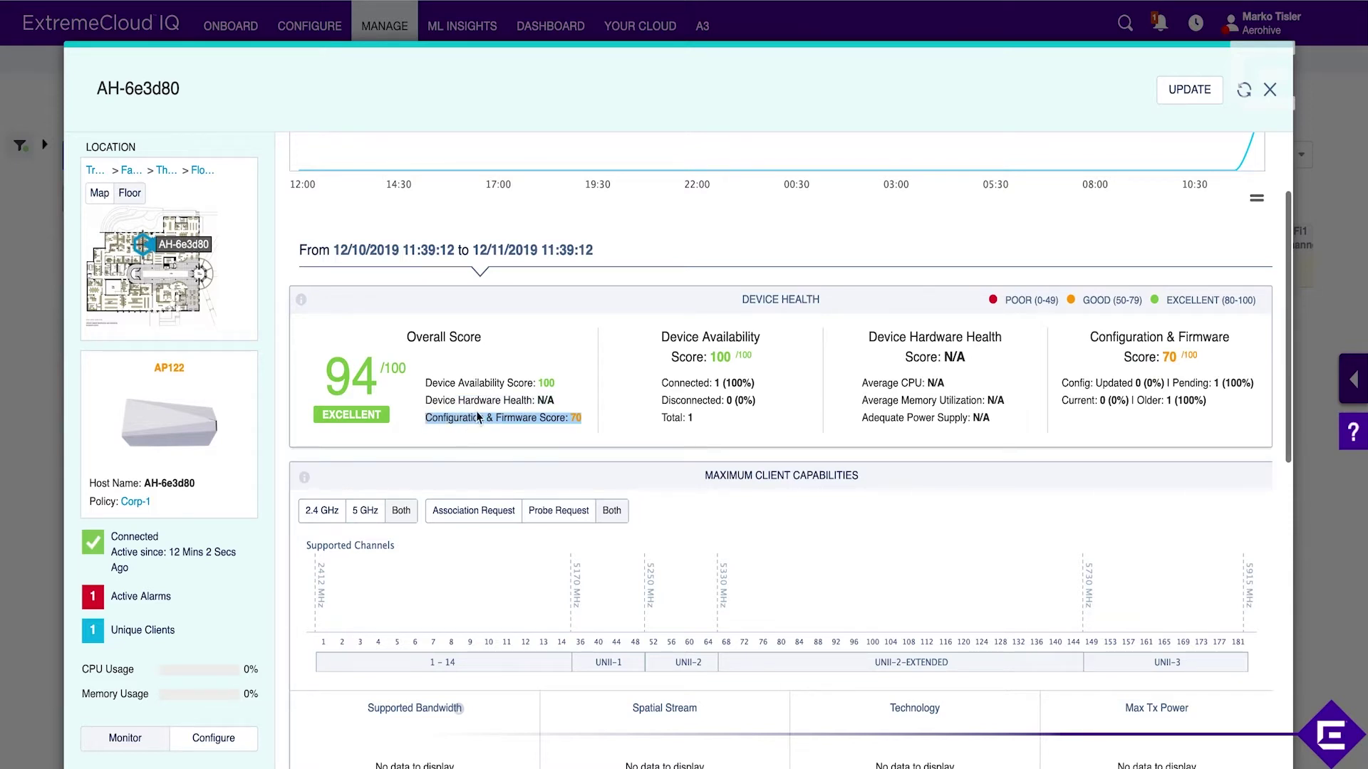
pyautogui.scroll(-9, 477, 418)
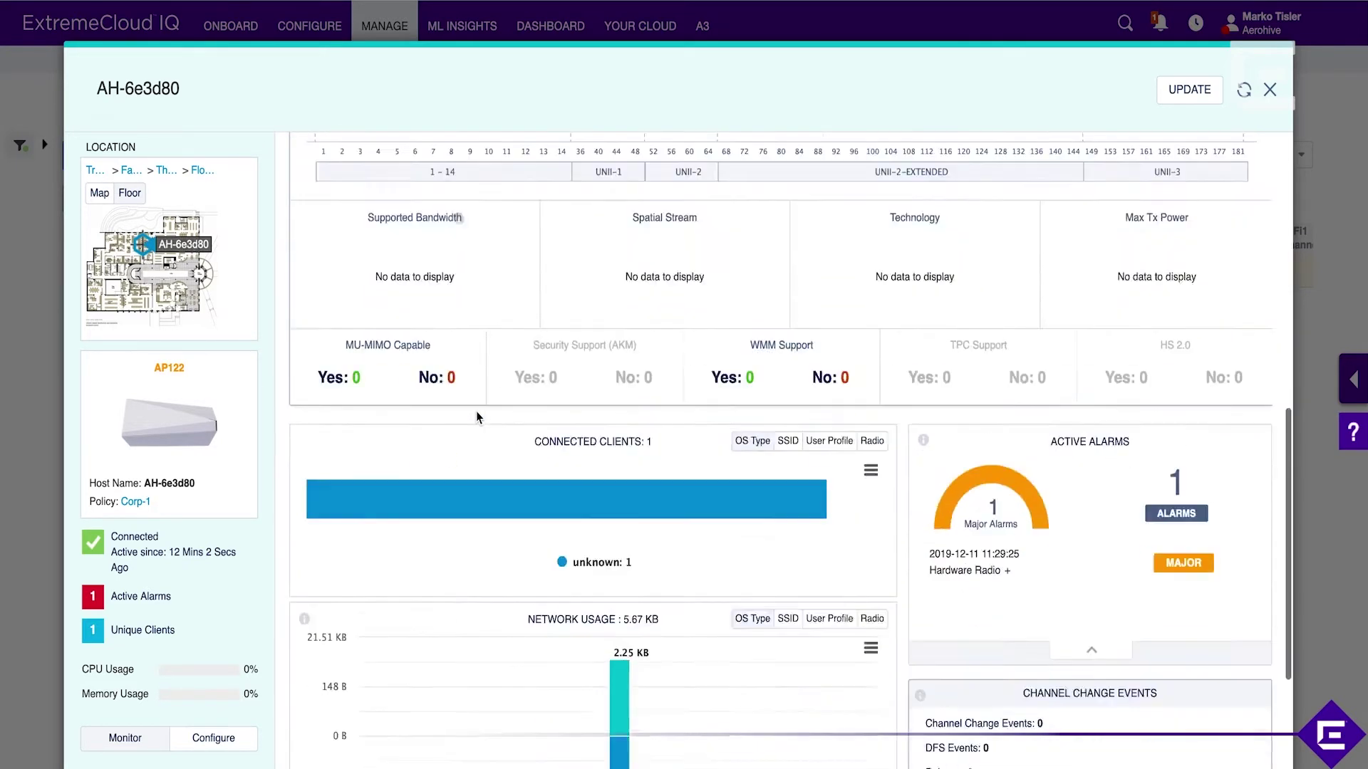
# Expand the wifi0 high-interference Hardware Radio alarm under Active Alarms, then close the AH-6e3d80 panel.
pyautogui.scroll(3, 475, 411)
pyautogui.scroll(-3, 475, 412)
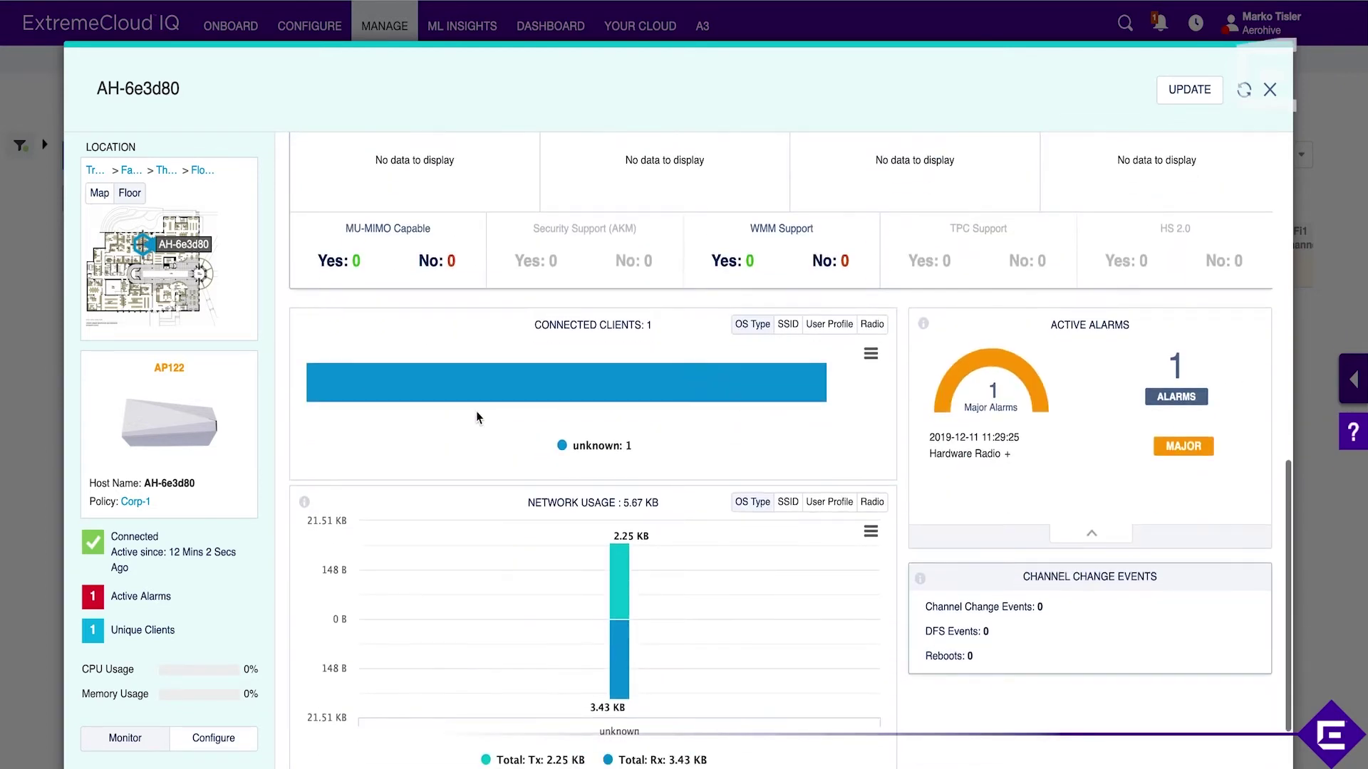
pyautogui.scroll(5, 475, 412)
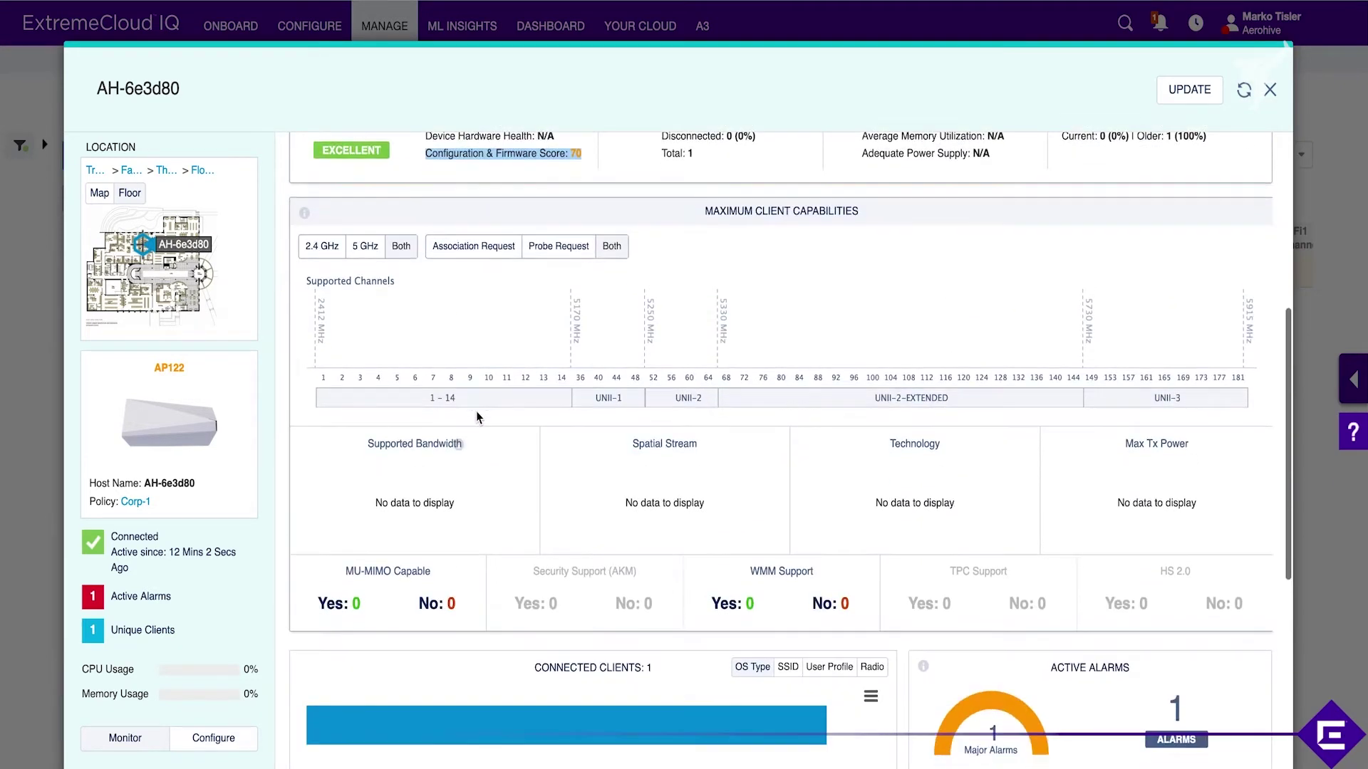
pyautogui.scroll(-7, 490, 349)
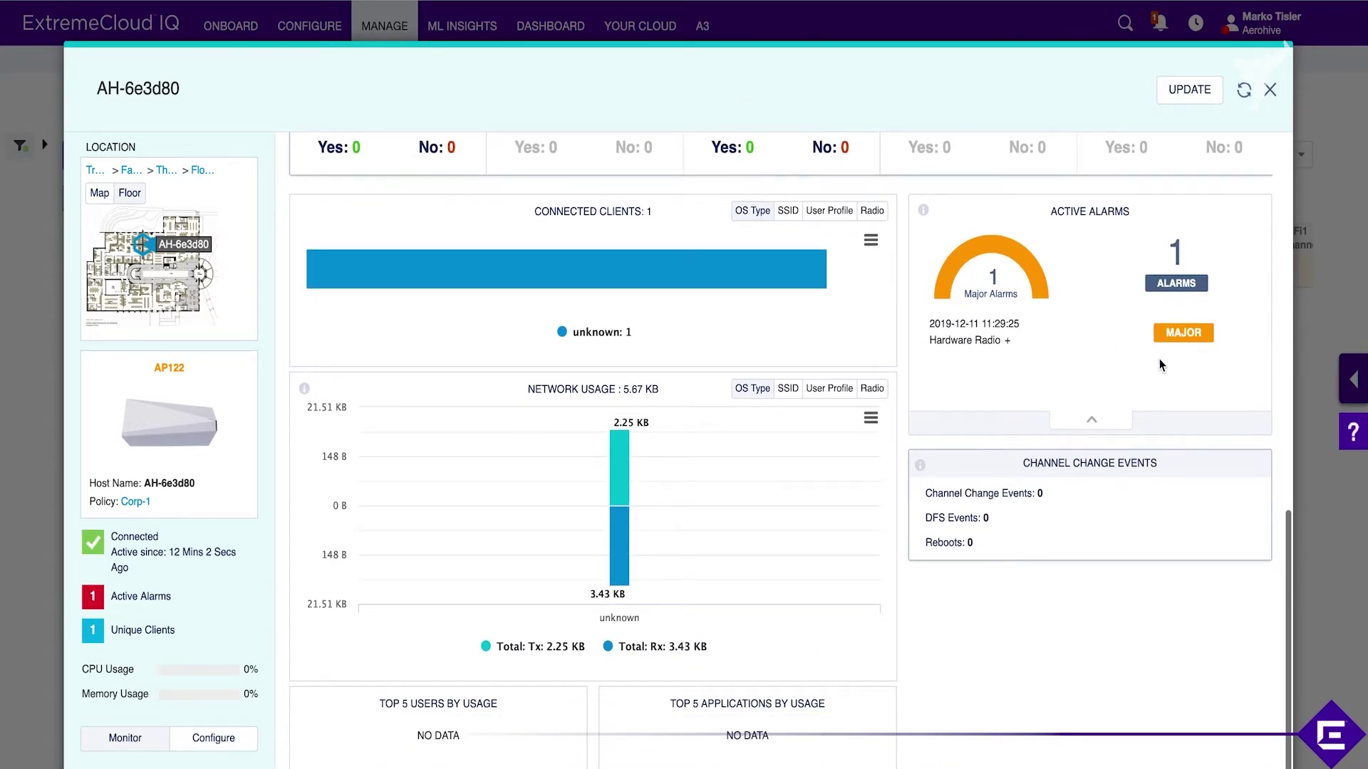
pyautogui.click(1007, 341)
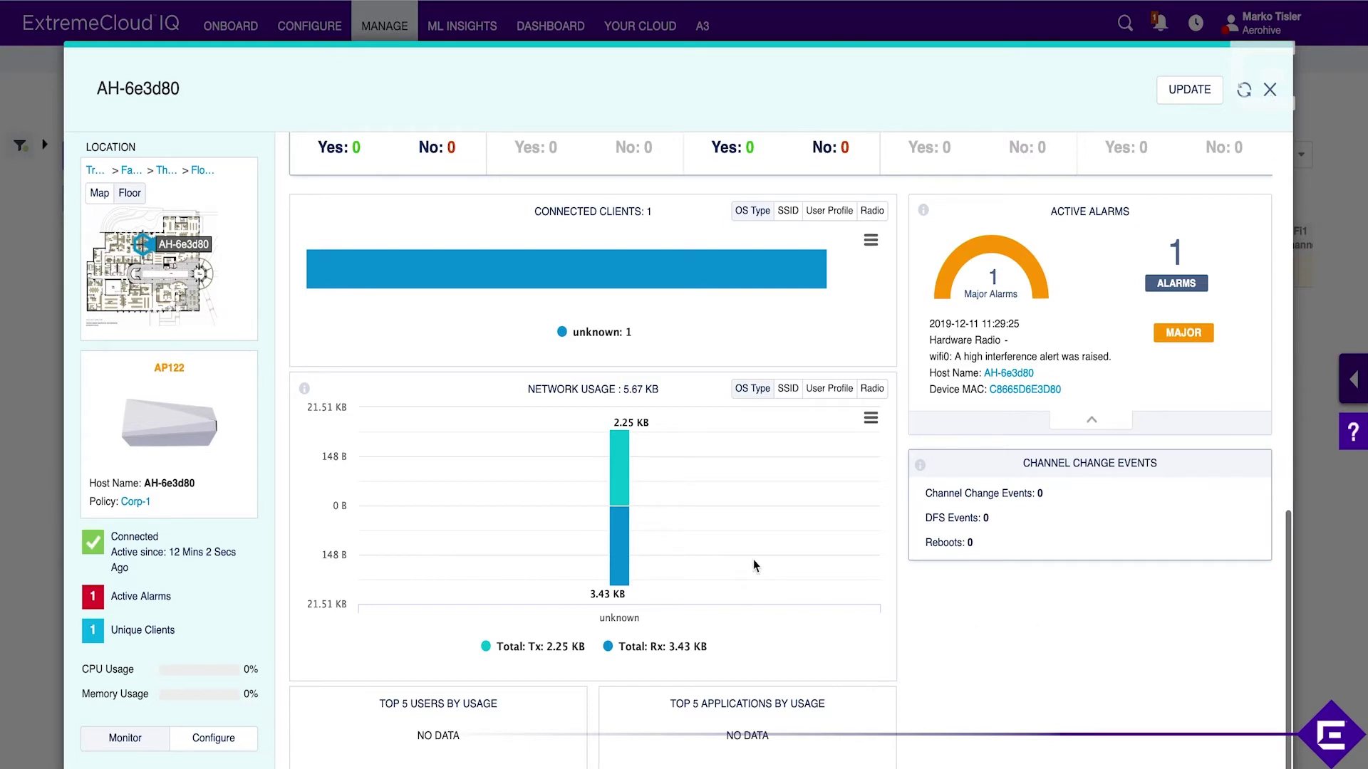
pyautogui.click(1269, 91)
# Select the AH-6e3d80 row and reopen its device details via the host name link.
pyautogui.hscroll(3, 1219, 271)
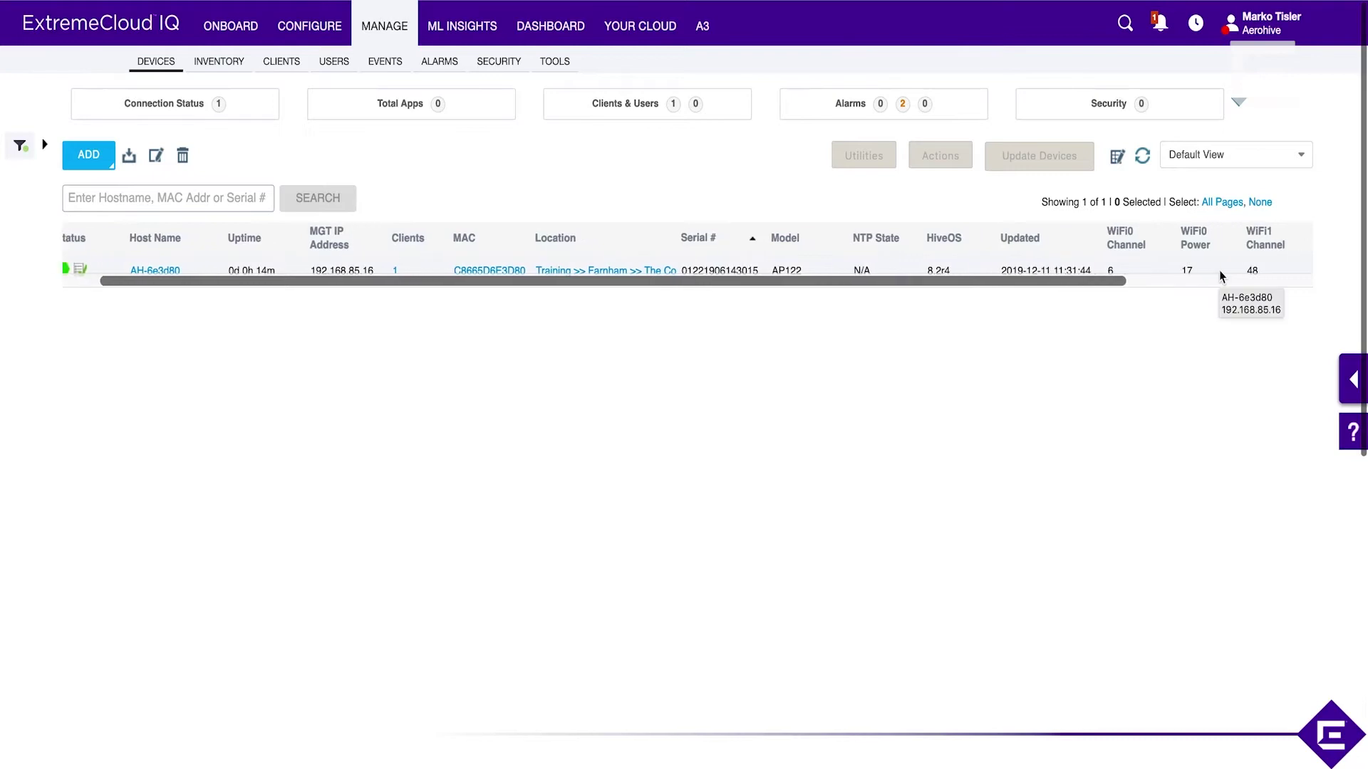
pyautogui.doubleClick(1176, 269)
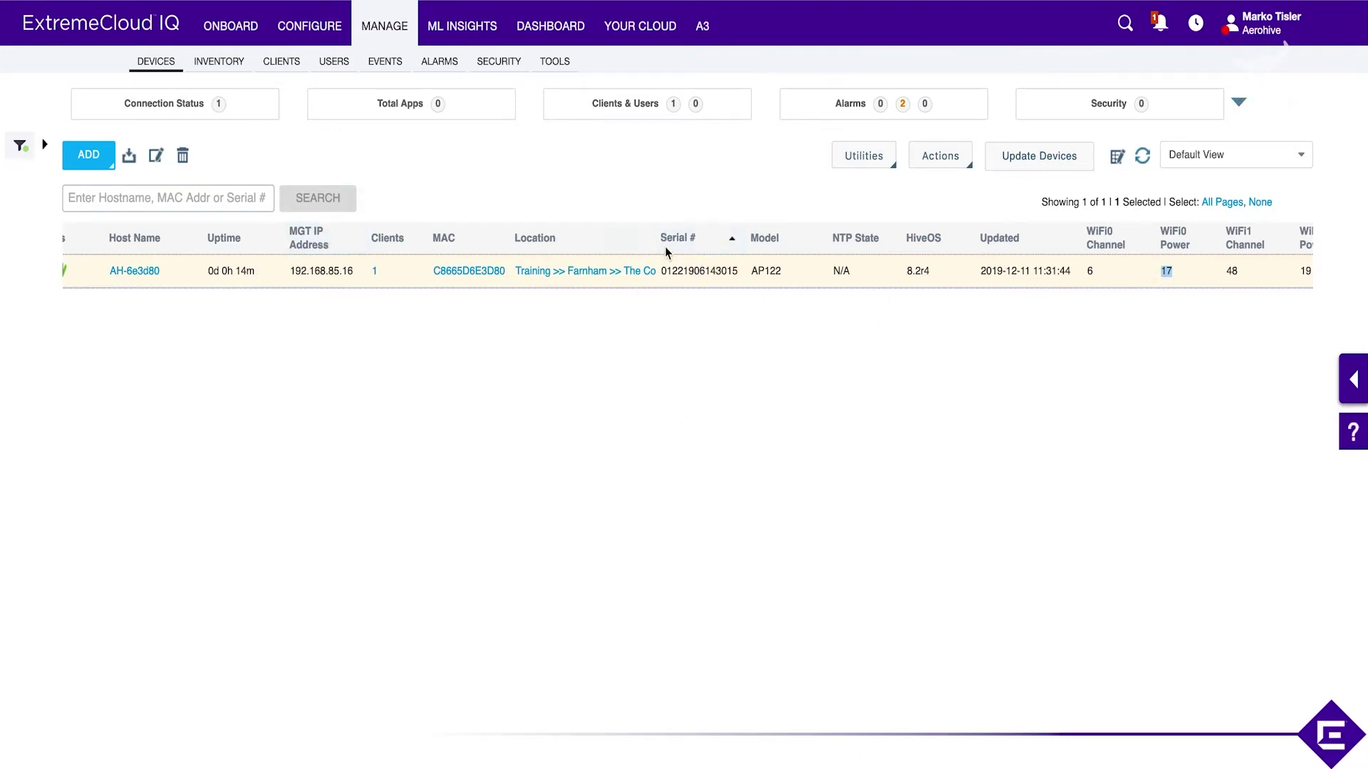
pyautogui.click(134, 270)
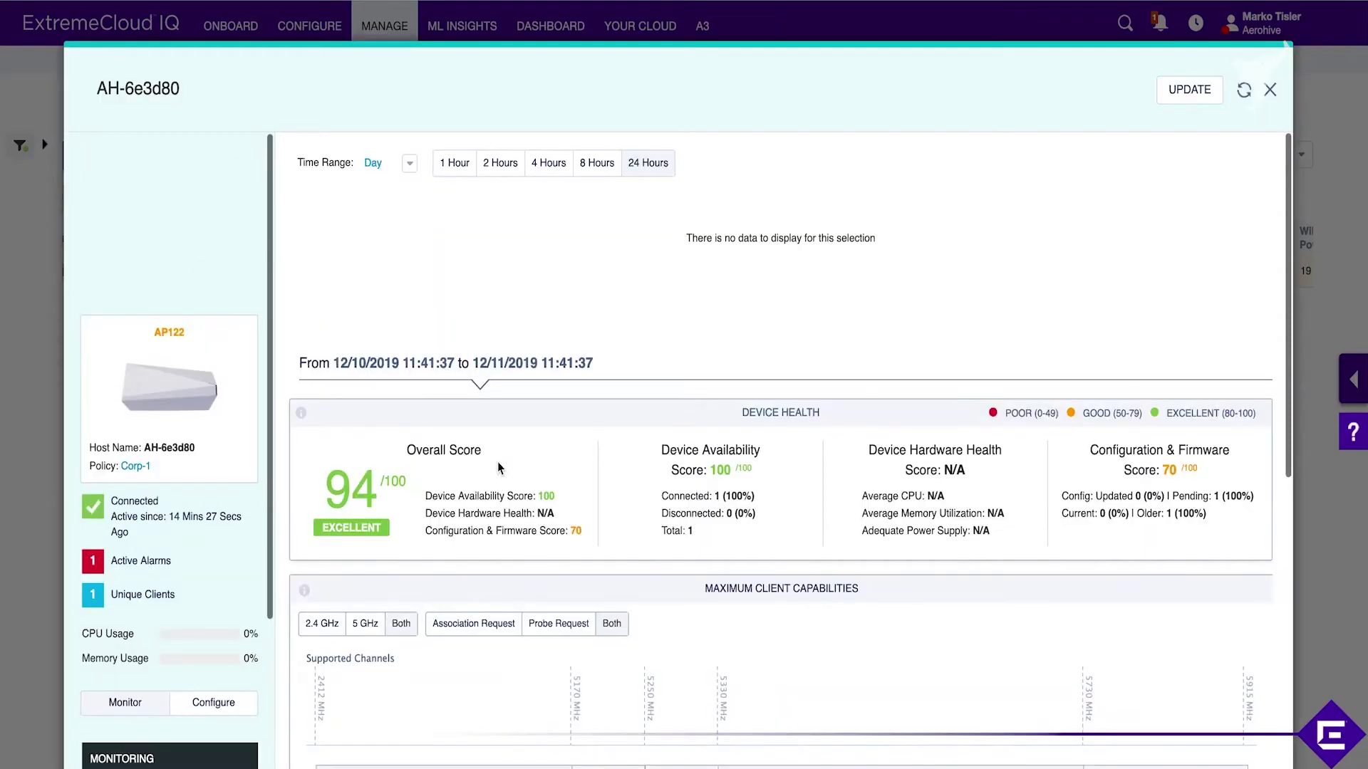
# Review AH-6e3d80's System Information and Wireless Interfaces, checking the chart time range choices.
pyautogui.scroll(-10, 497, 462)
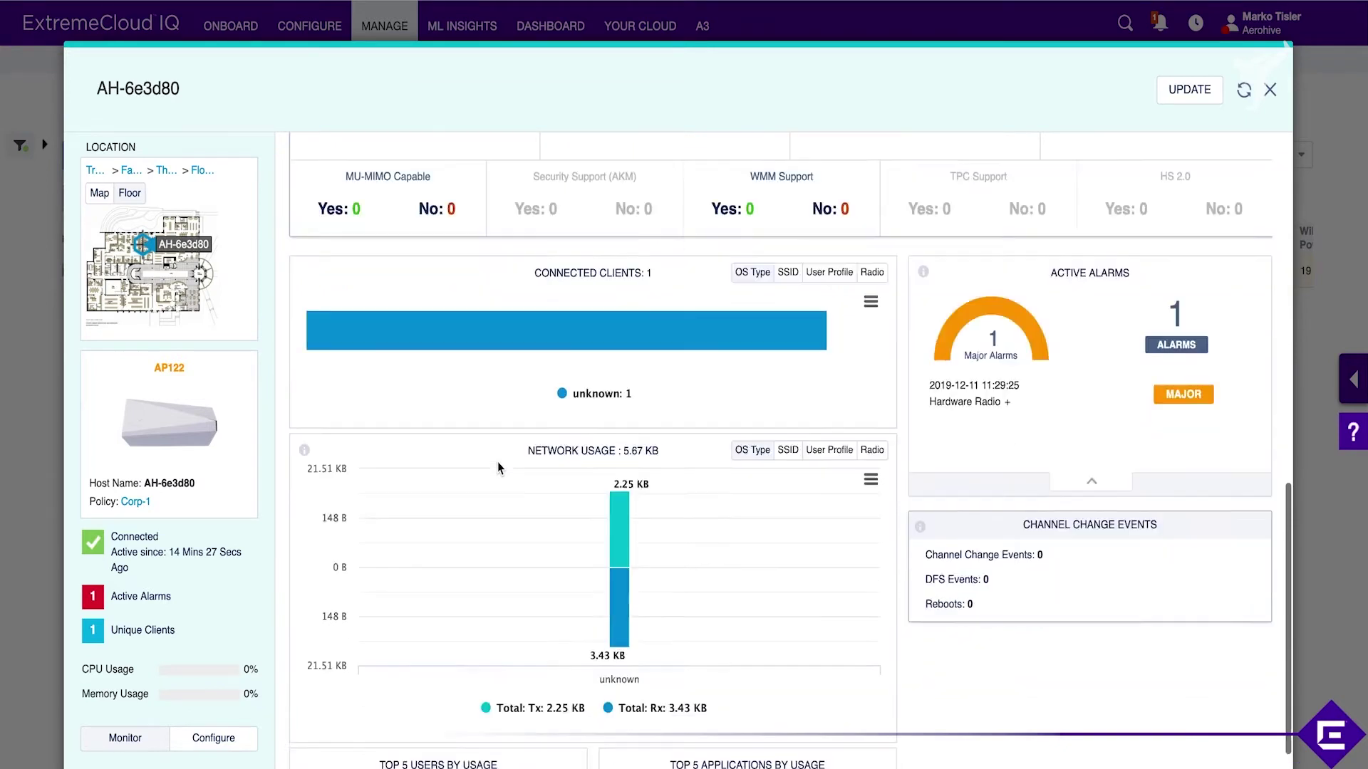
pyautogui.scroll(-1, 497, 467)
pyautogui.scroll(-3, 206, 479)
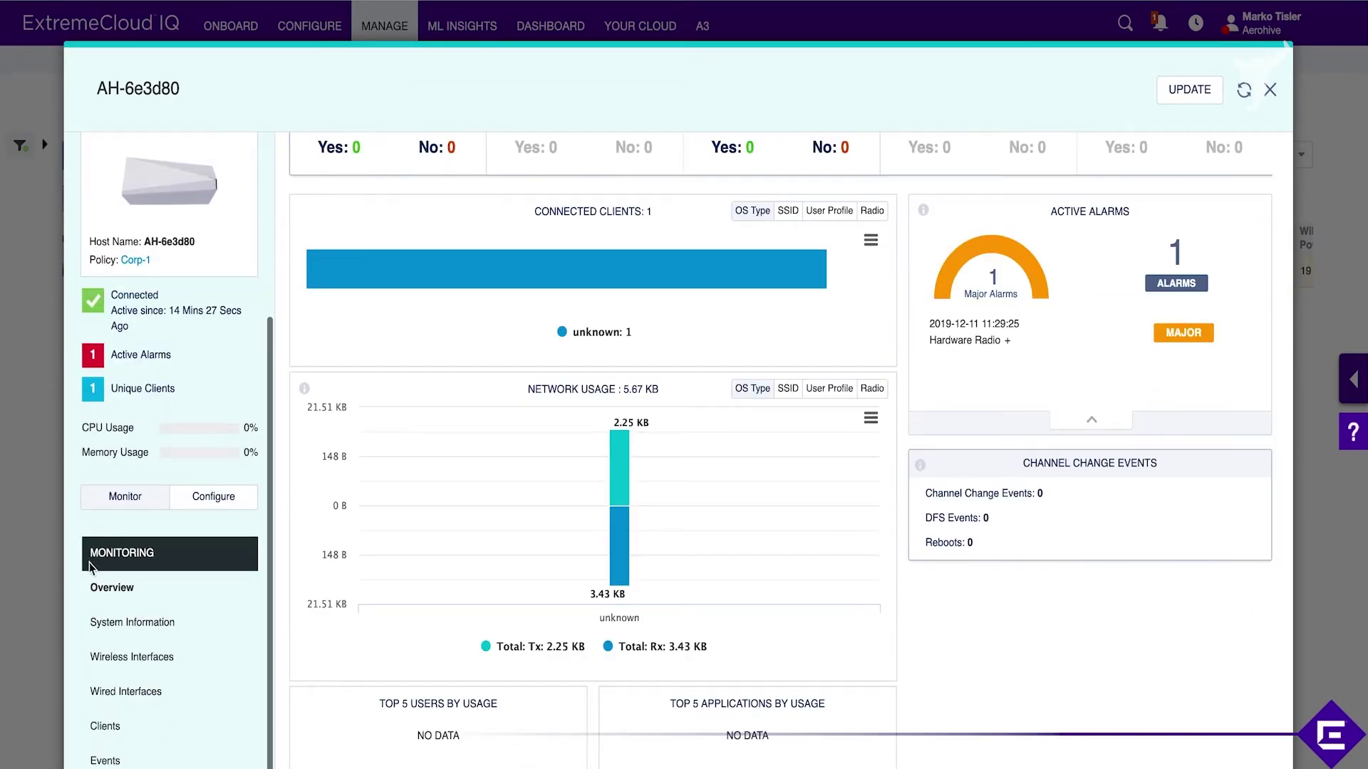
pyautogui.click(146, 626)
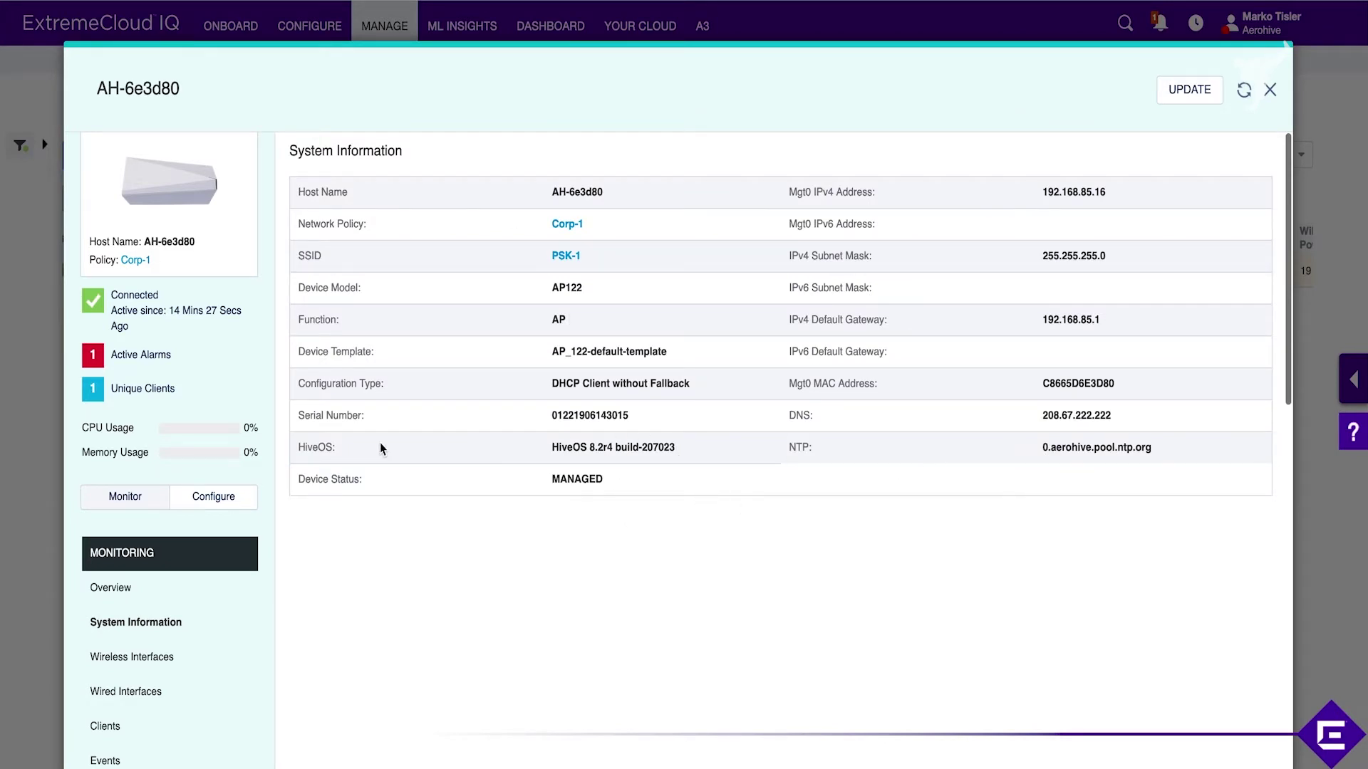
pyautogui.scroll(-3, 214, 470)
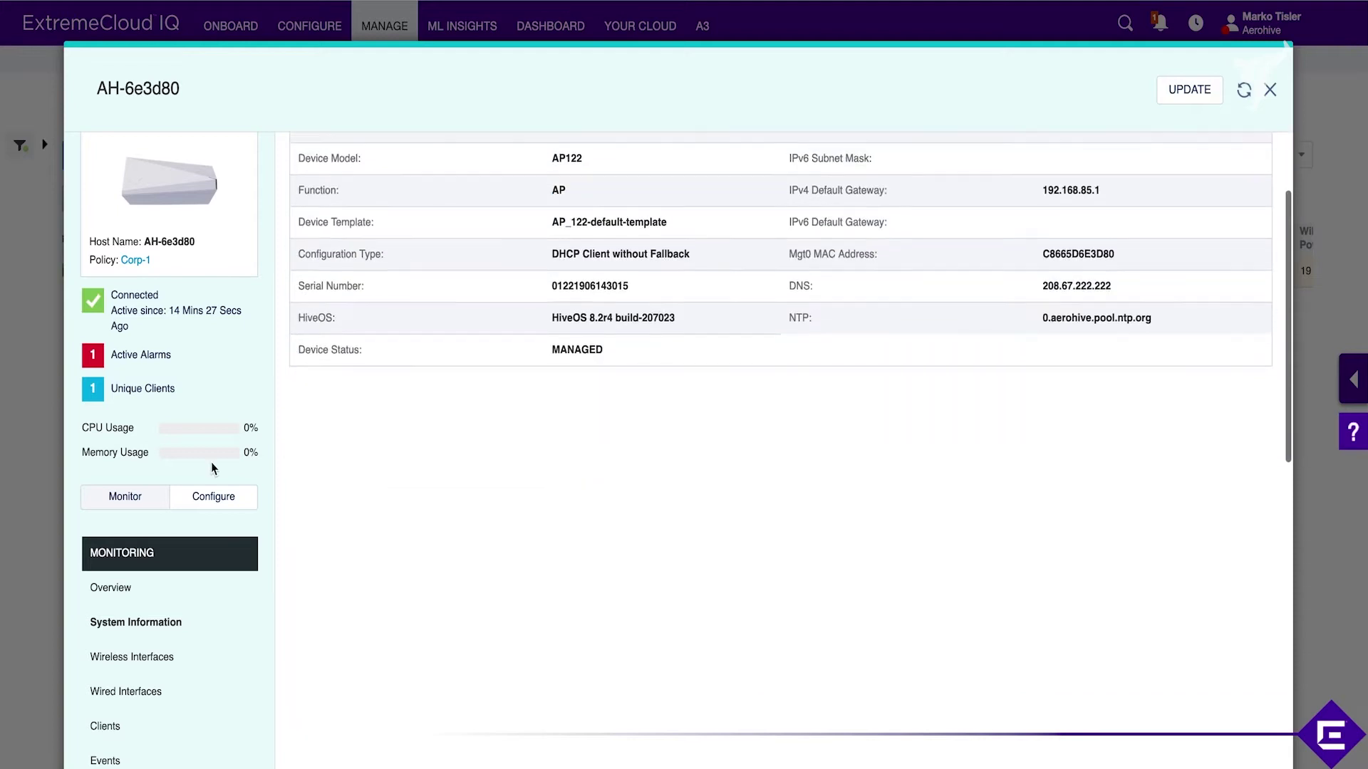
pyautogui.click(156, 666)
pyautogui.scroll(3, 470, 593)
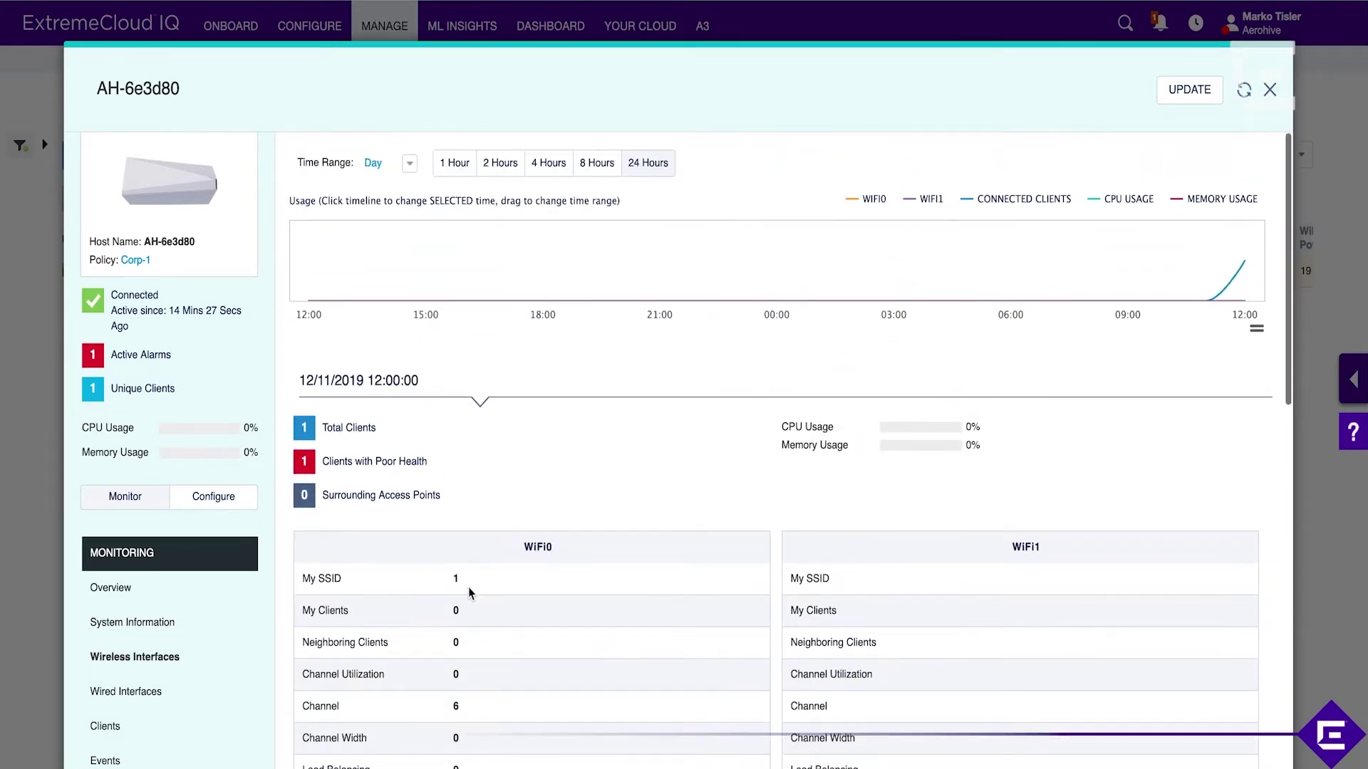
pyautogui.click(411, 163)
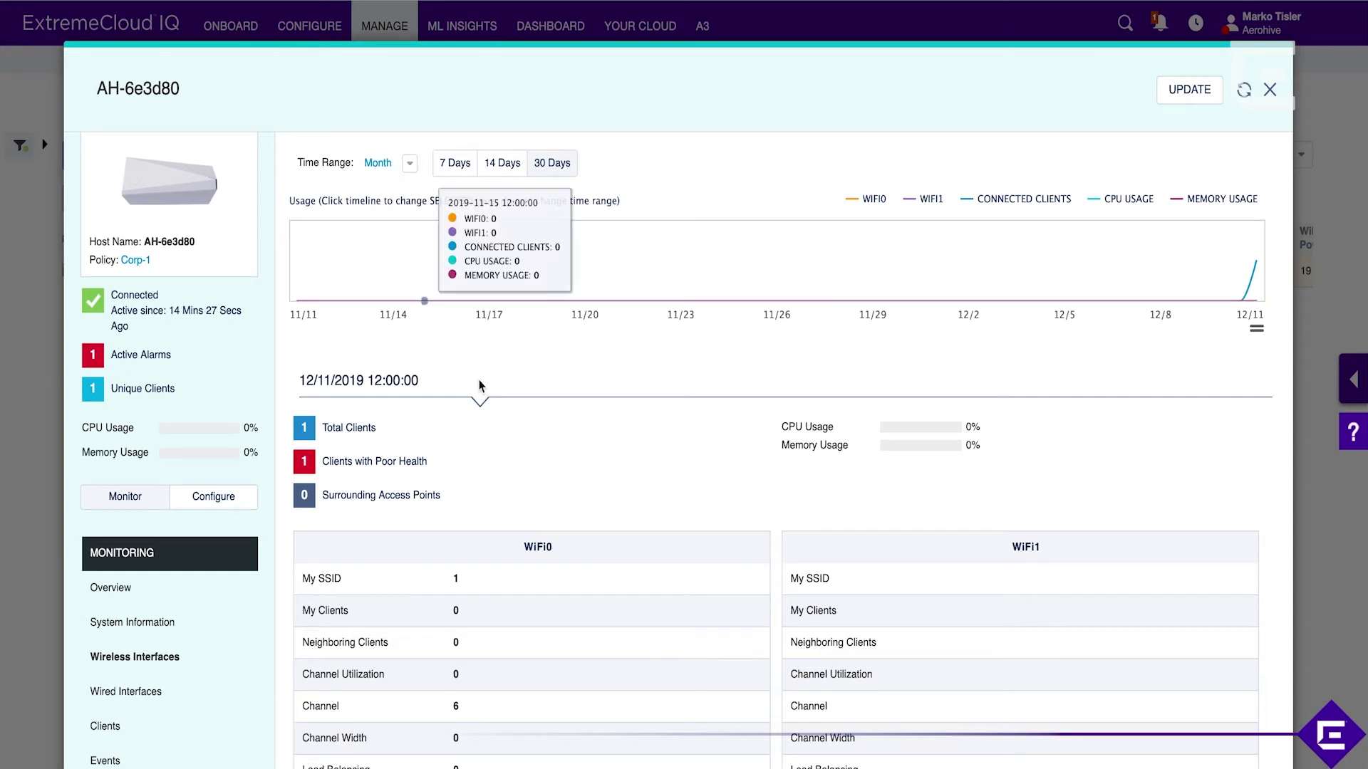
# Check Wired Interfaces, then list the connected clients, showing the Android OnePlus3T client on PSK-1.
pyautogui.scroll(-1, 428, 398)
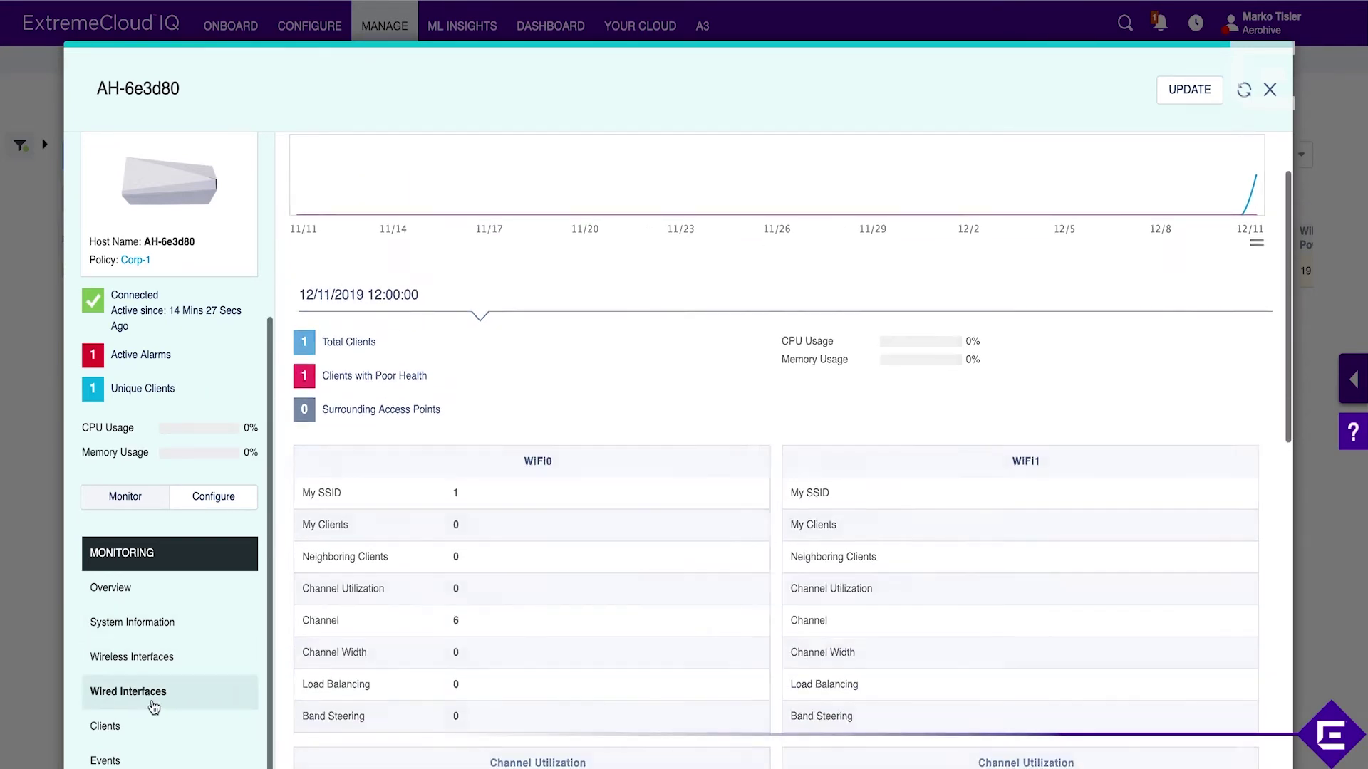
pyautogui.click(153, 704)
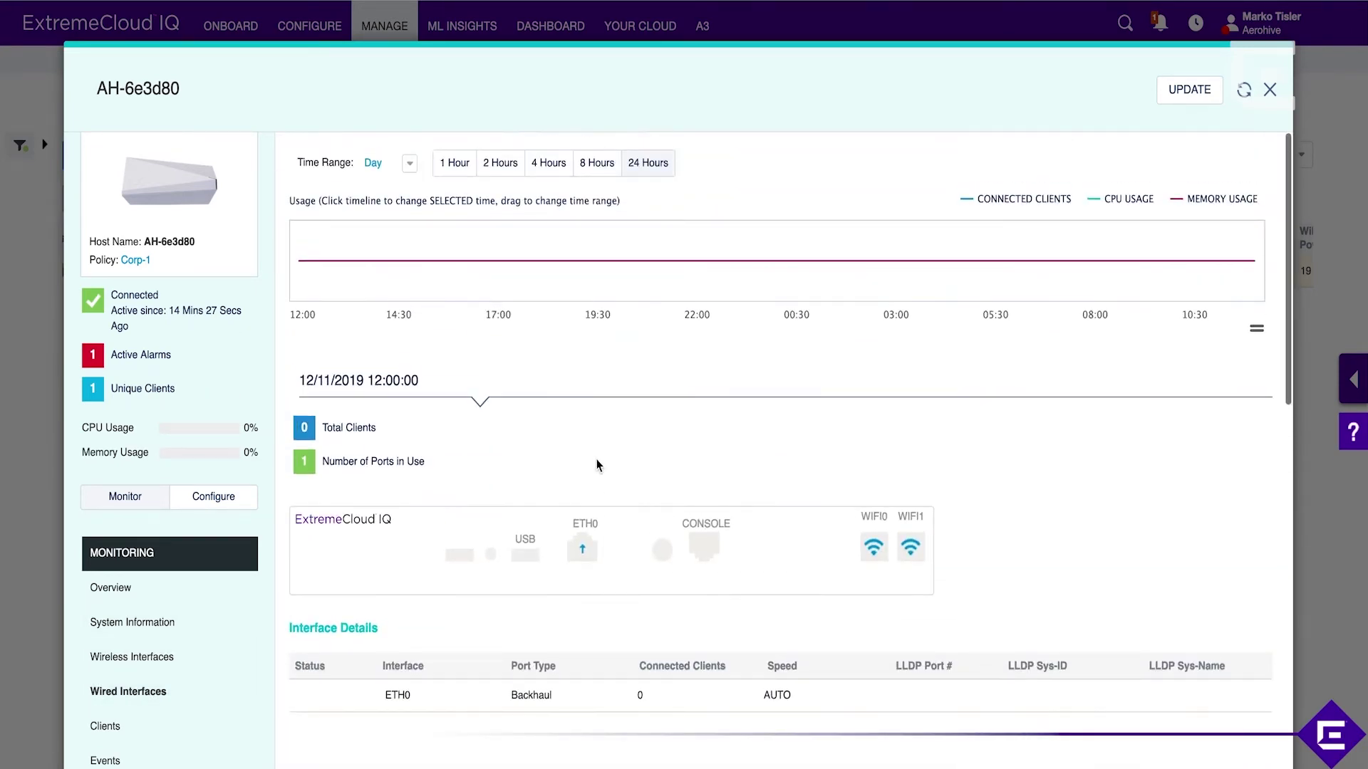
pyautogui.scroll(-3, 665, 479)
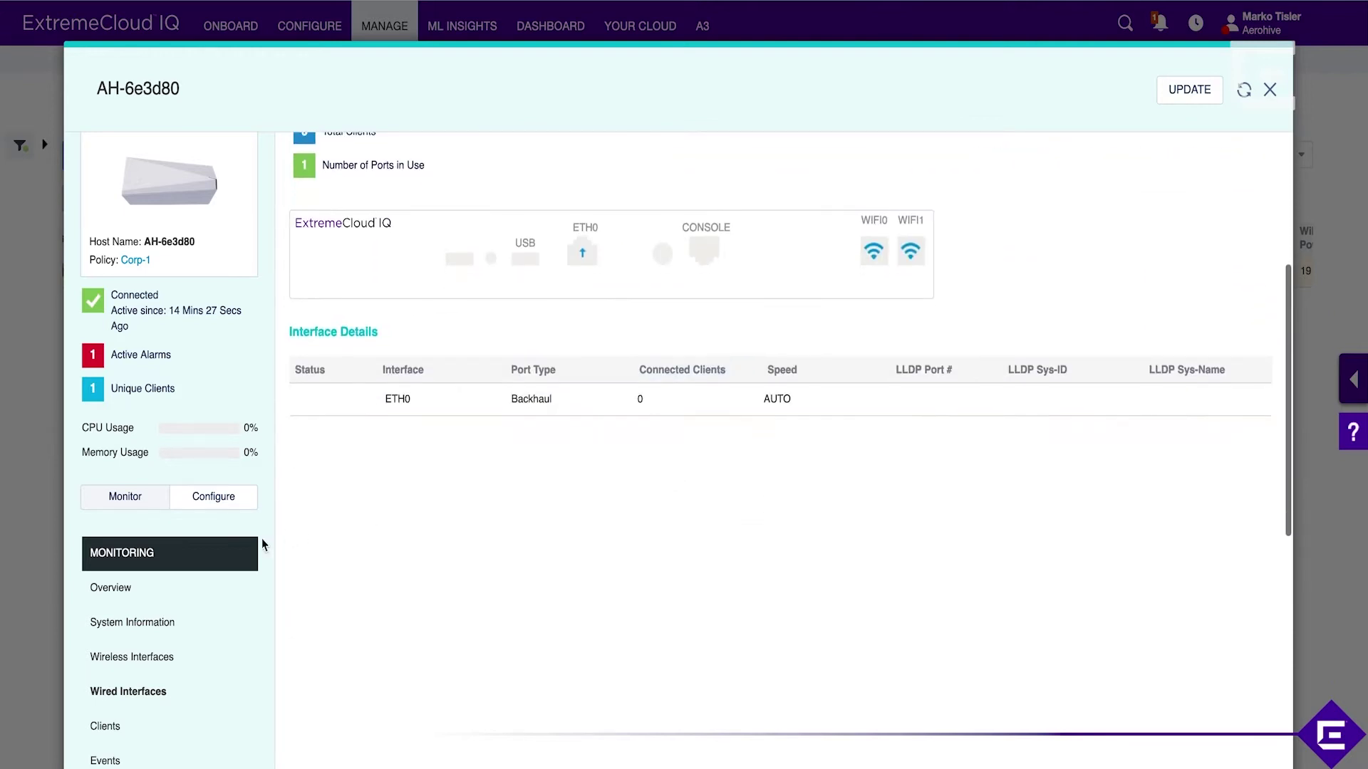
pyautogui.click(129, 728)
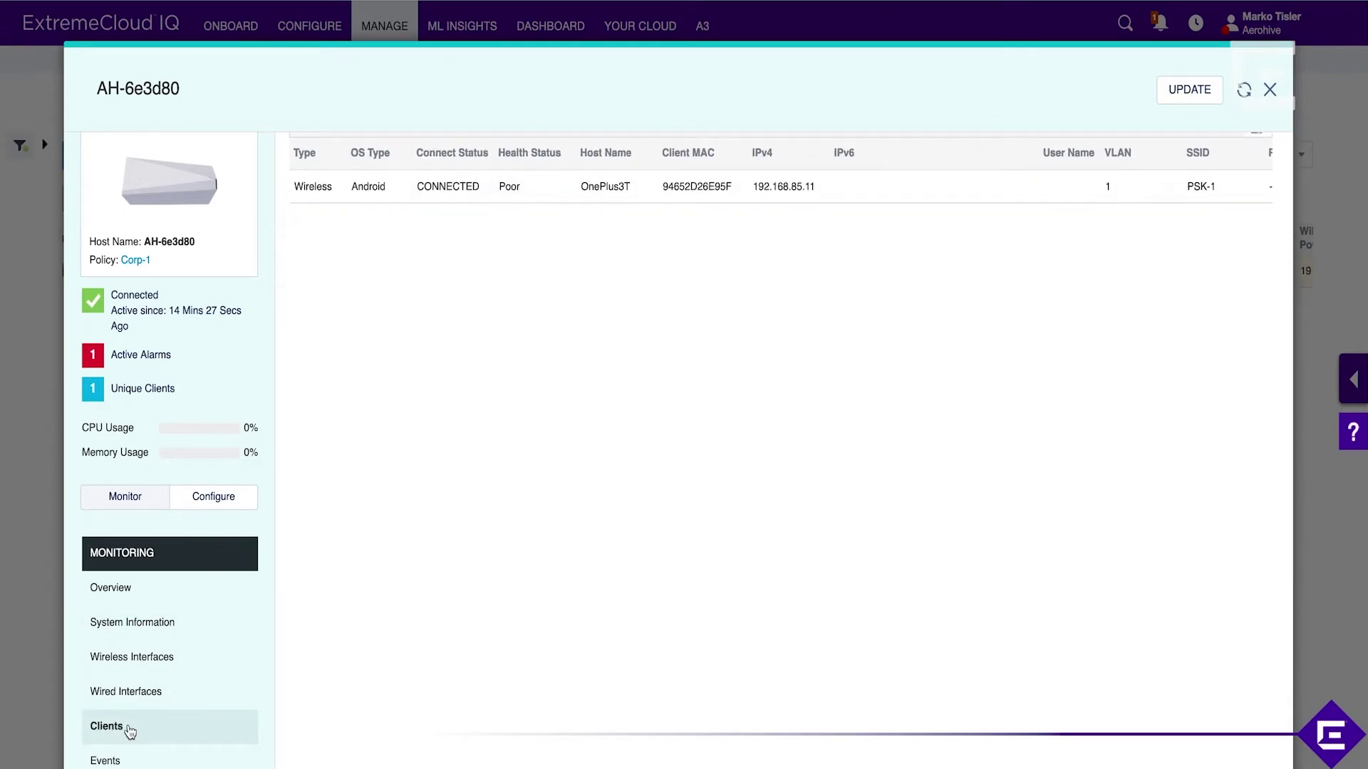
pyautogui.scroll(3, 425, 589)
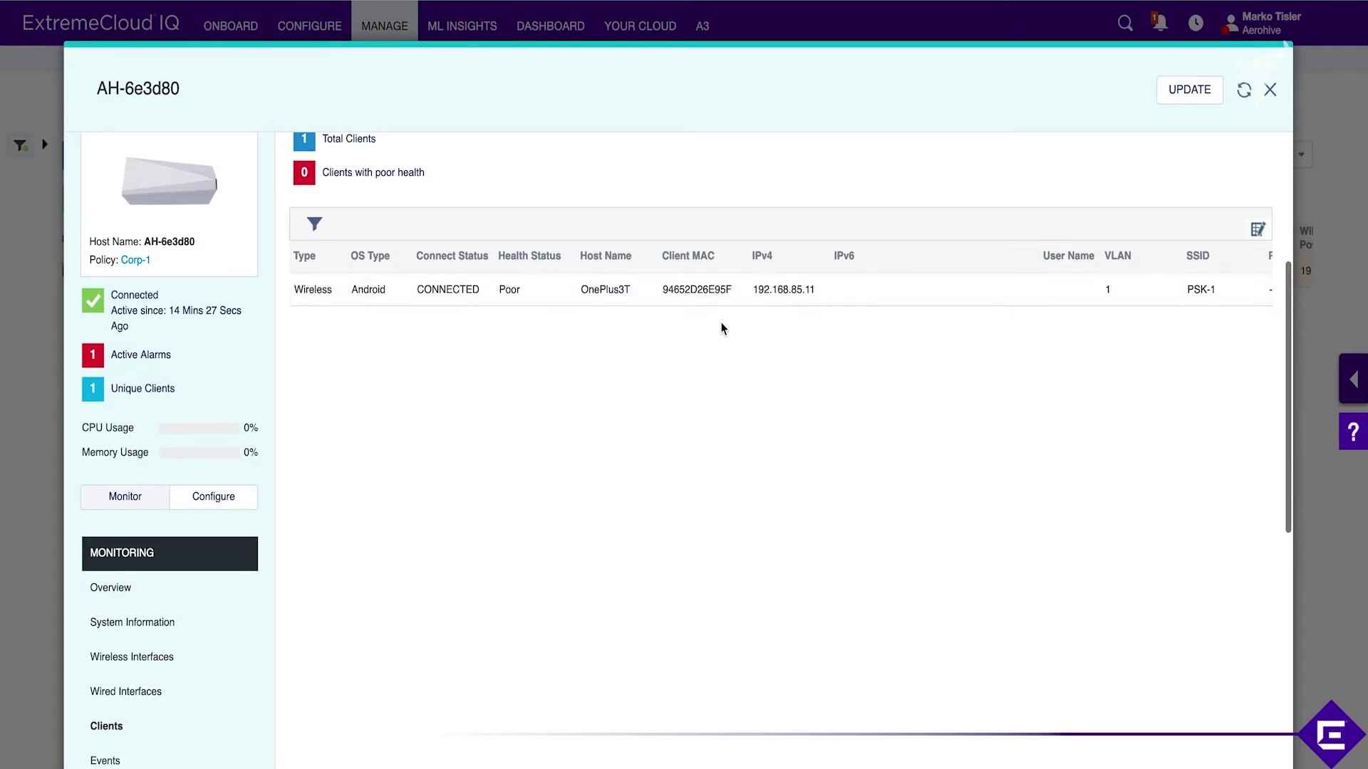
pyautogui.scroll(1, 653, 344)
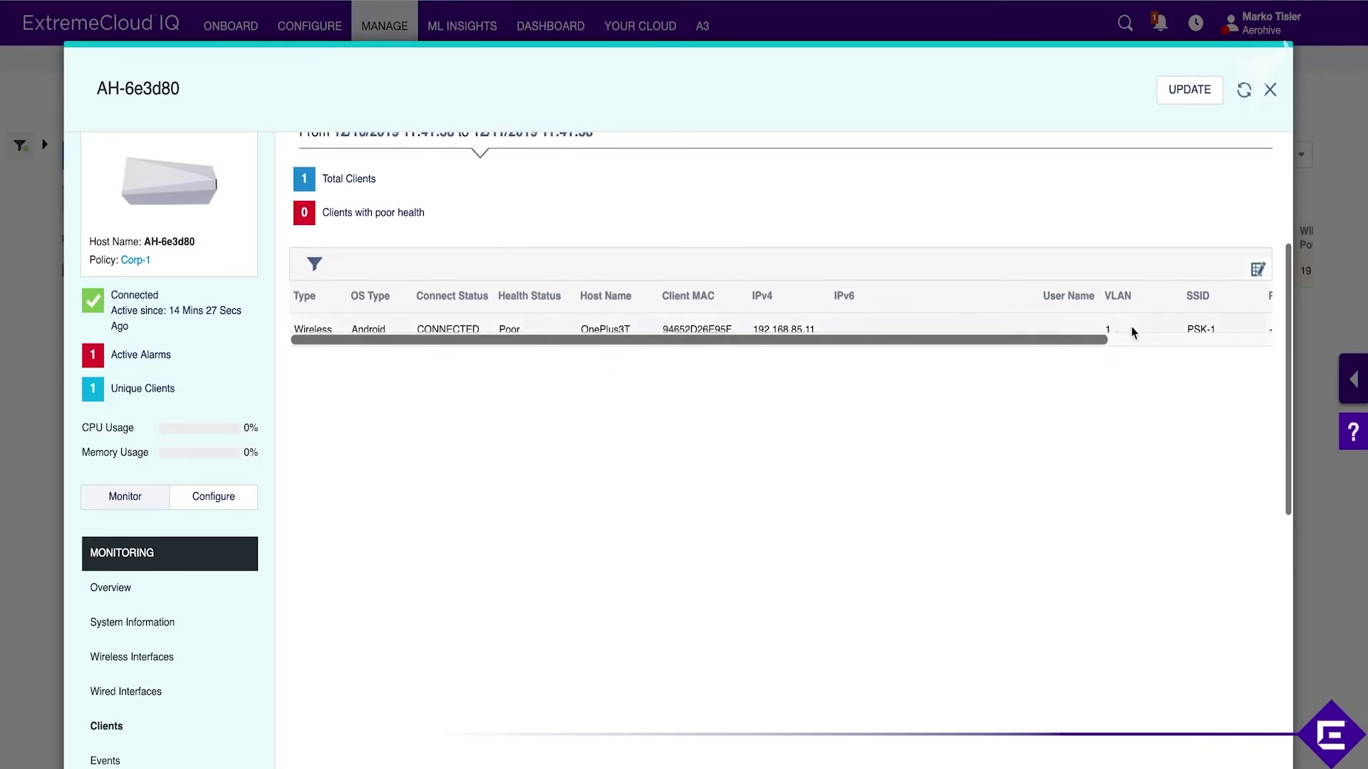
pyautogui.scroll(5, 1048, 363)
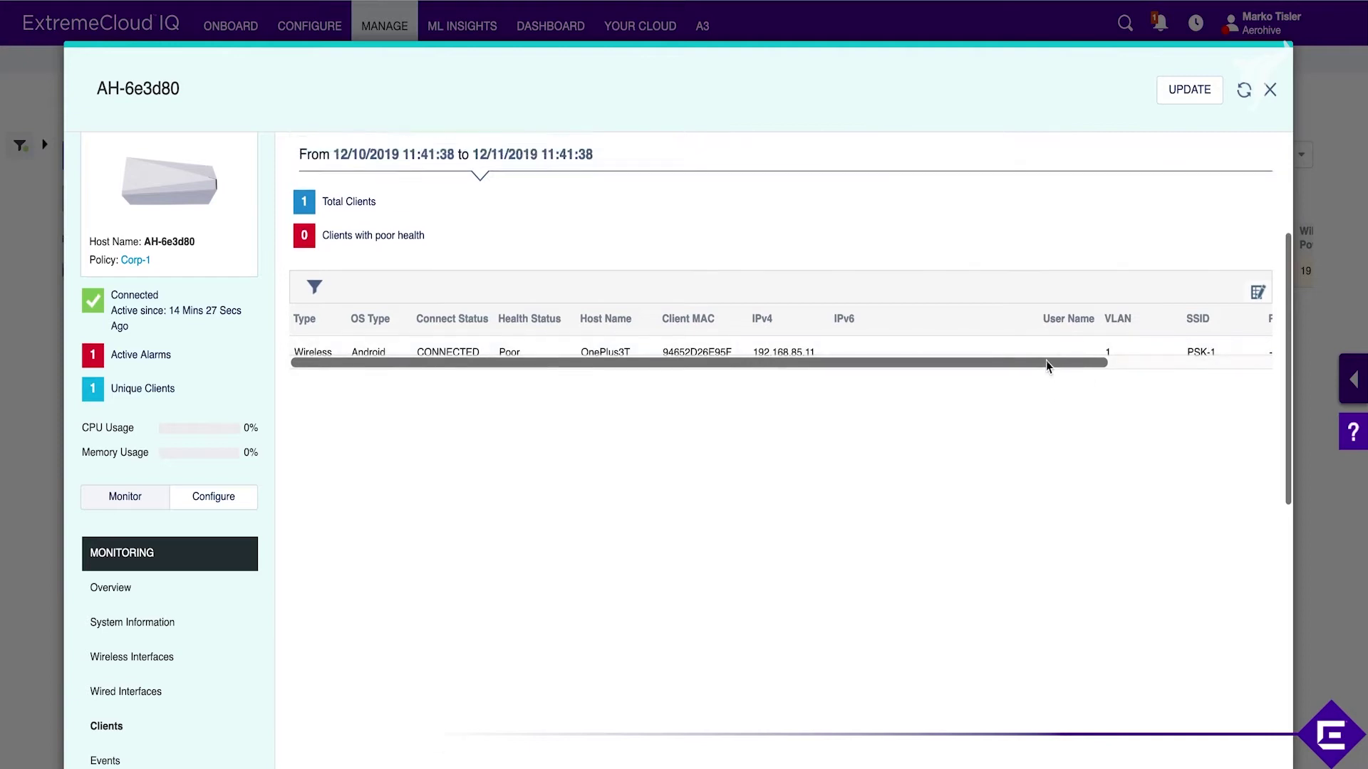
pyautogui.moveTo(604, 276)
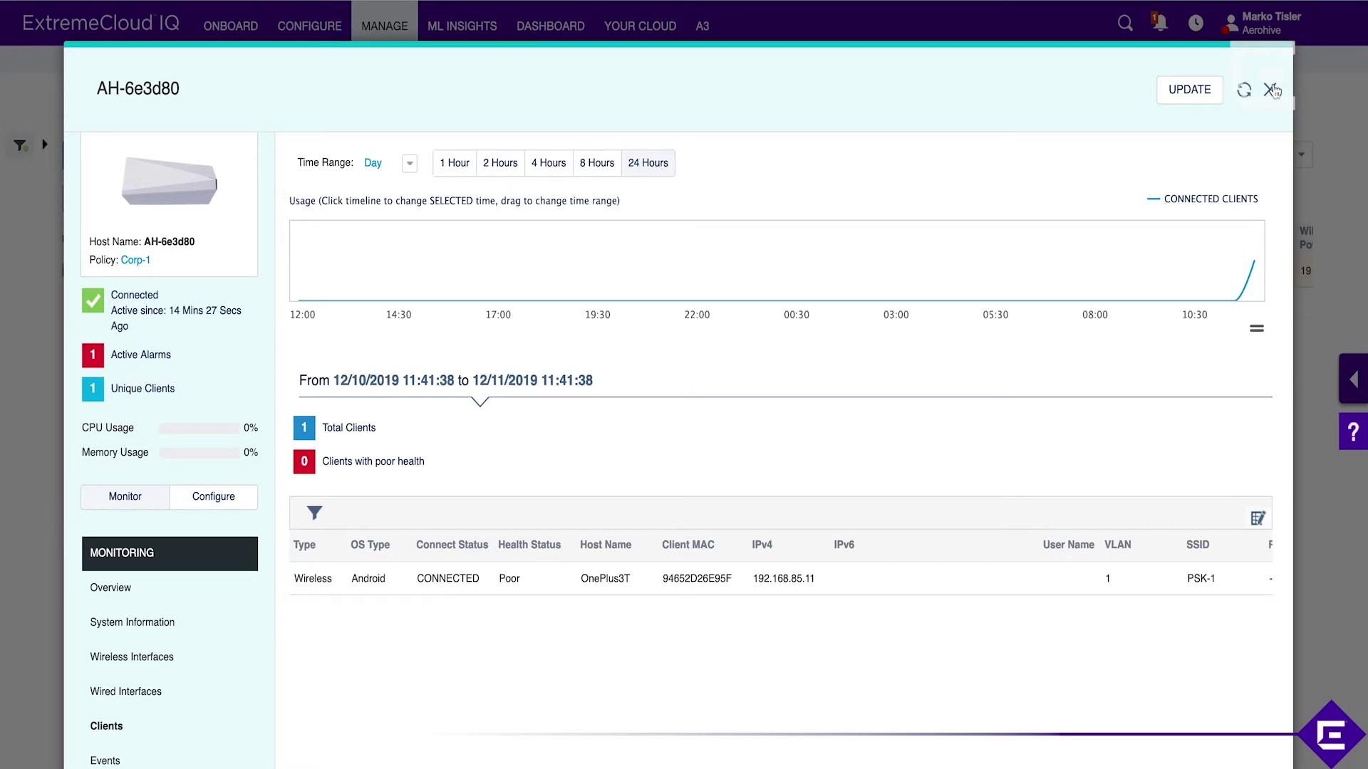
pyautogui.scroll(-10, 934, 476)
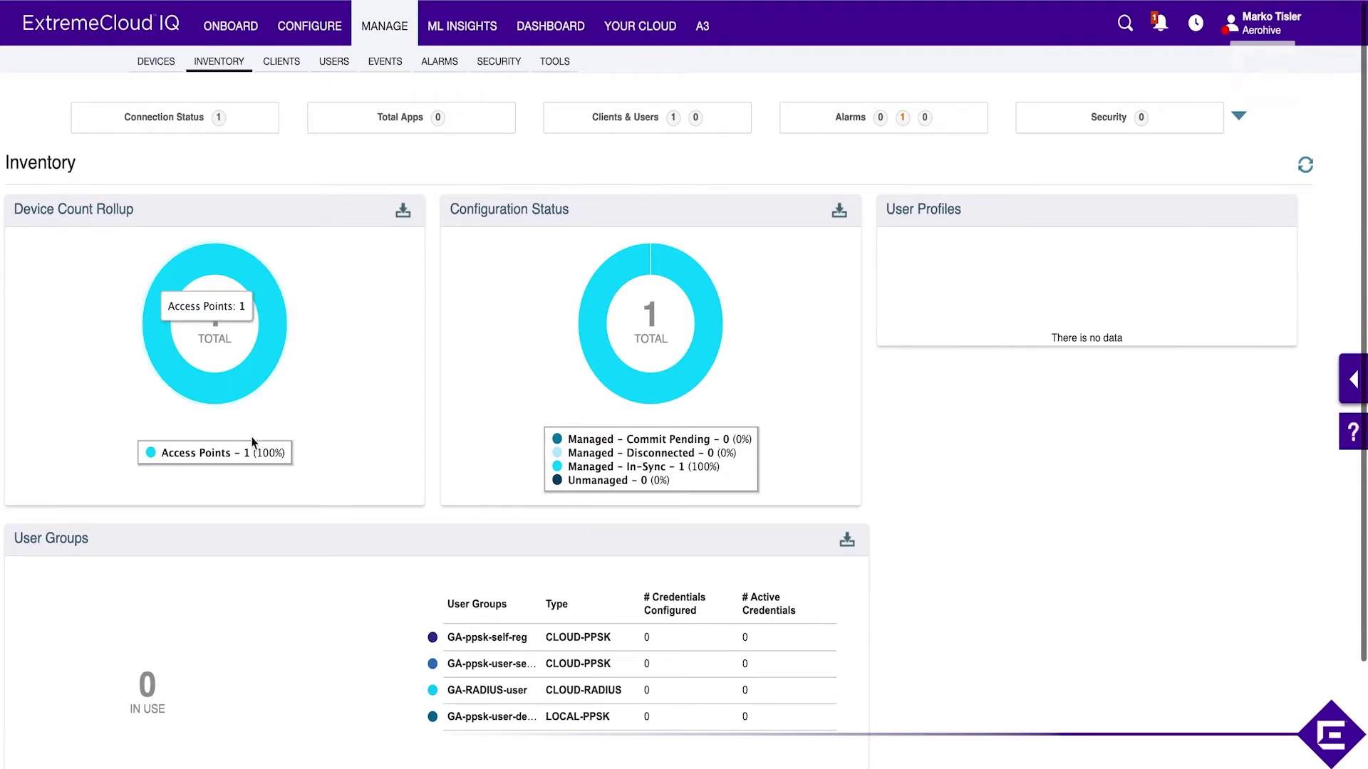
# Scroll through the Inventory dashboard's device count, configuration status and user groups, then go to Manage Clients.
pyautogui.scroll(-3, 252, 441)
pyautogui.scroll(3, 235, 413)
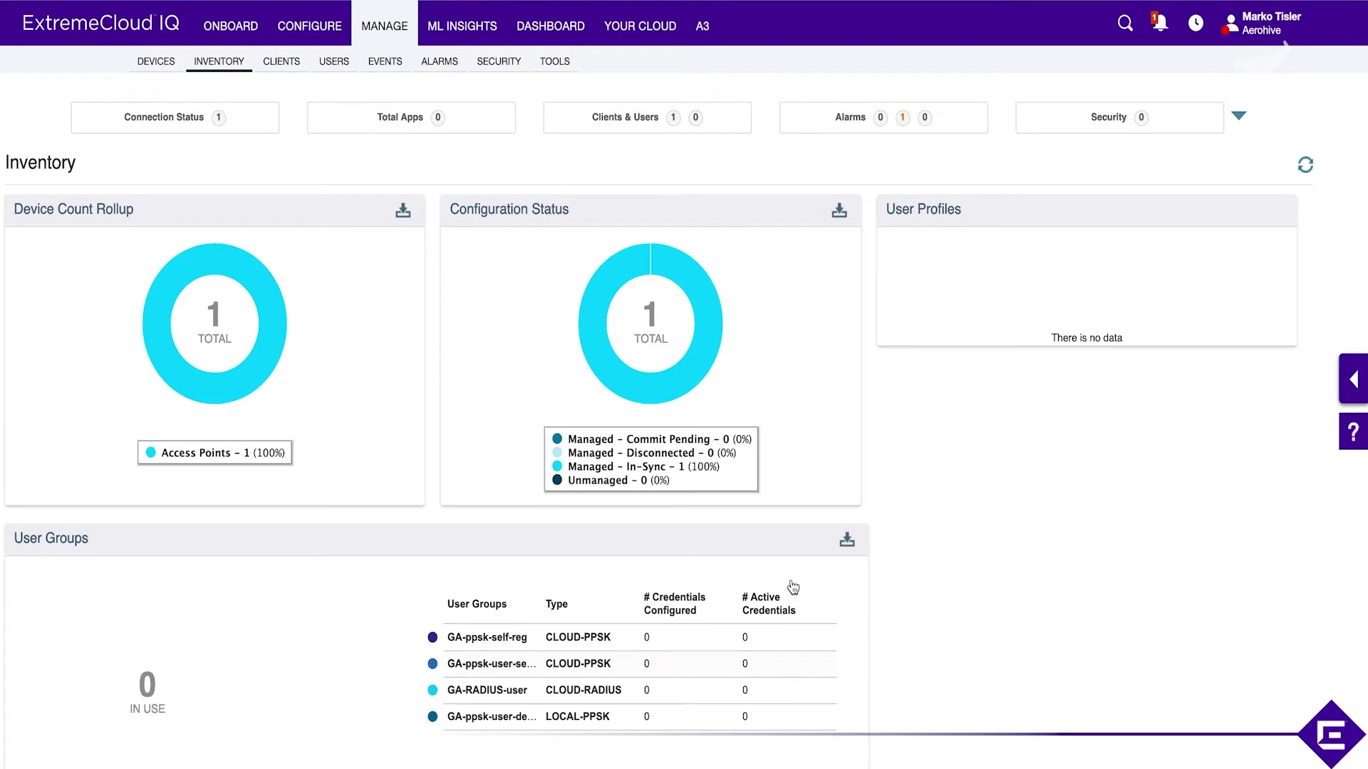
pyautogui.scroll(-3, 795, 550)
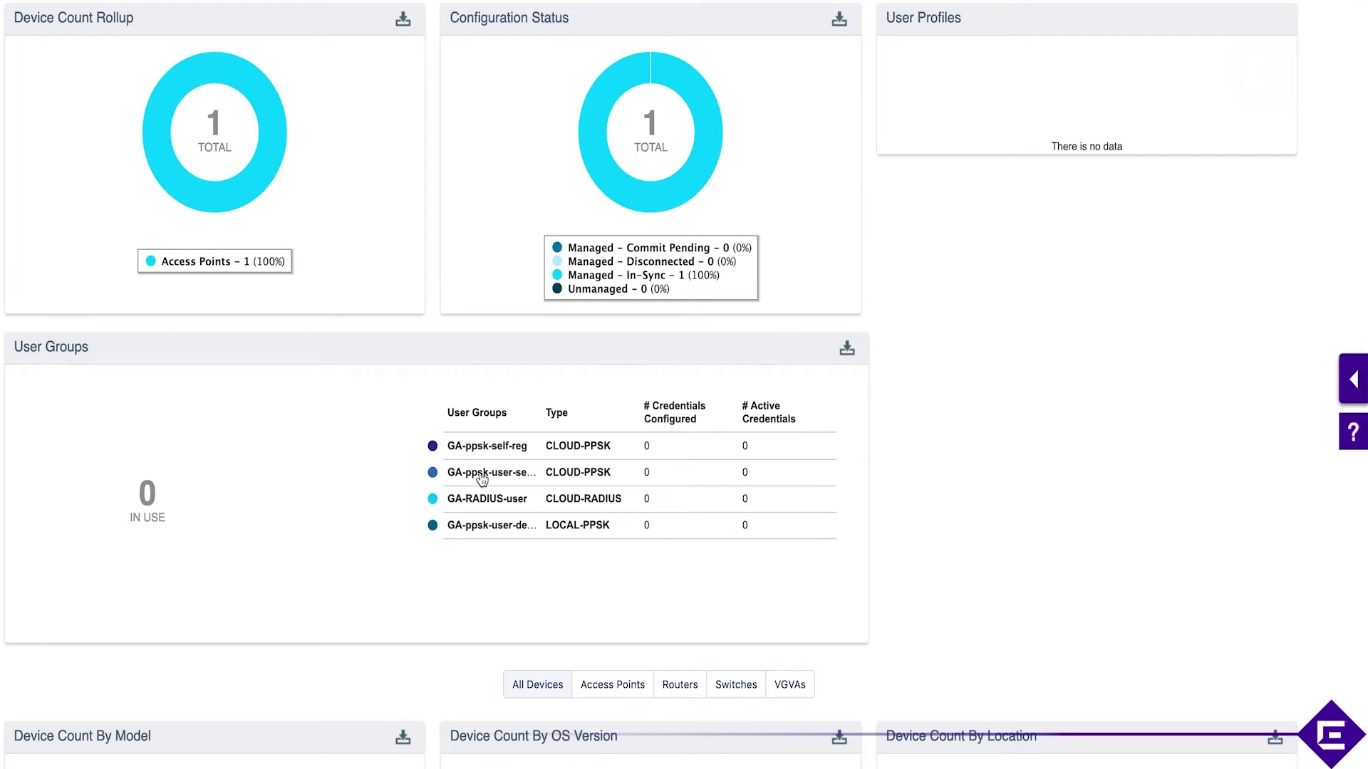
pyautogui.scroll(3, 510, 431)
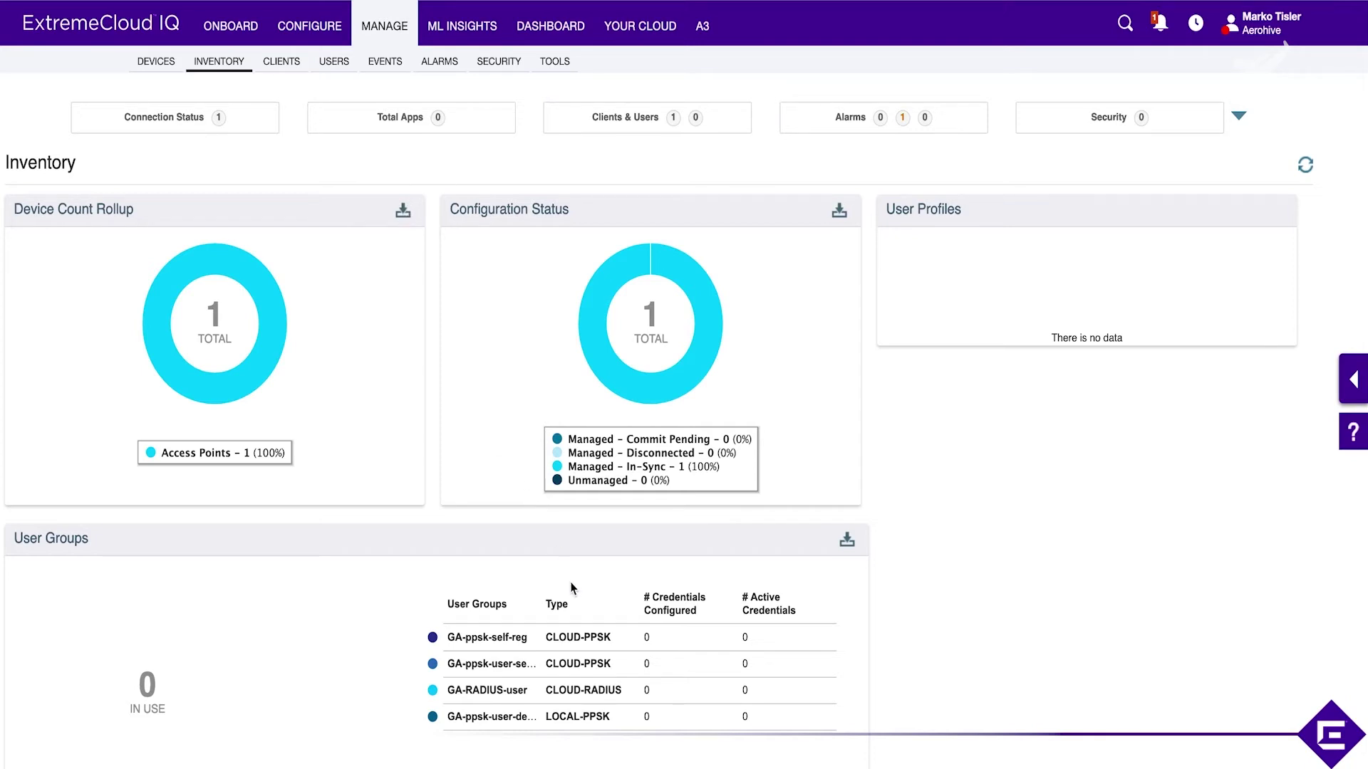
pyautogui.scroll(-1, 565, 559)
pyautogui.scroll(-3, 564, 559)
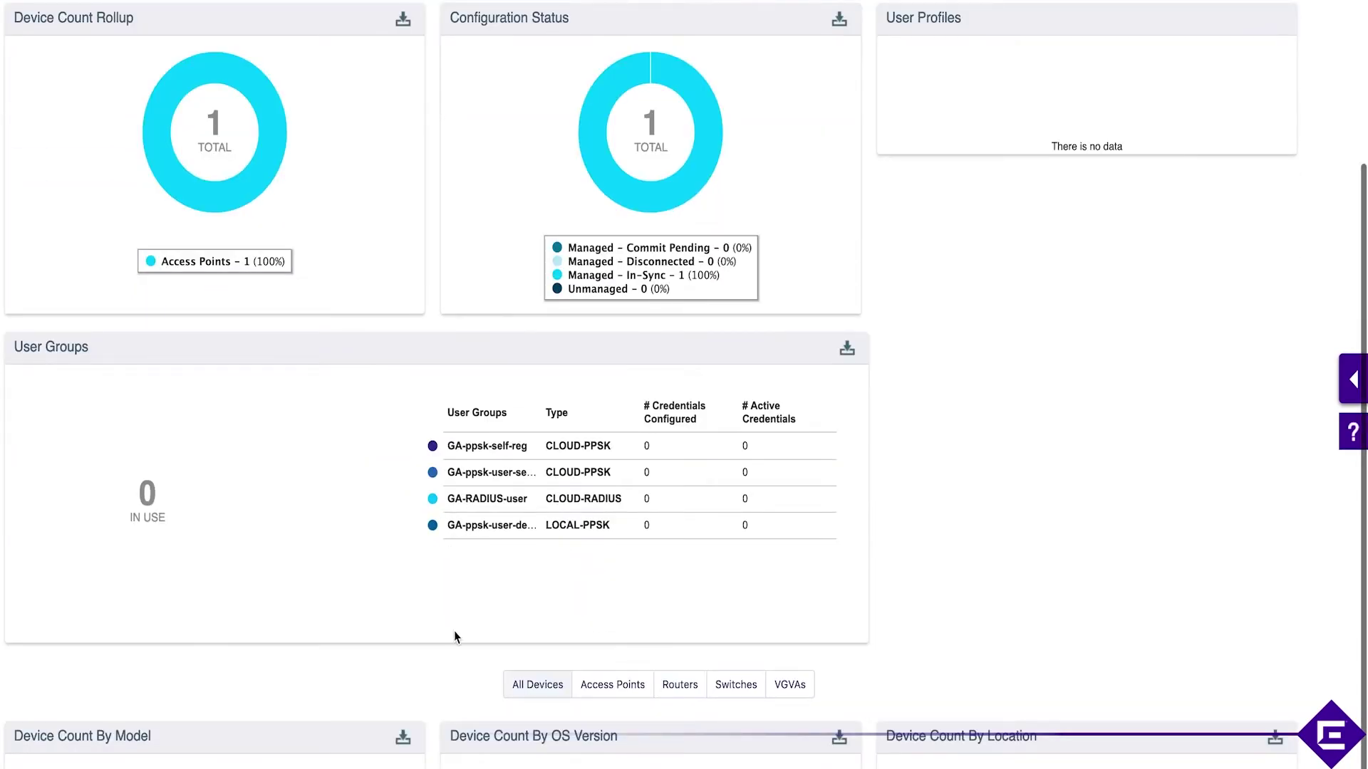
pyautogui.scroll(4, 281, 492)
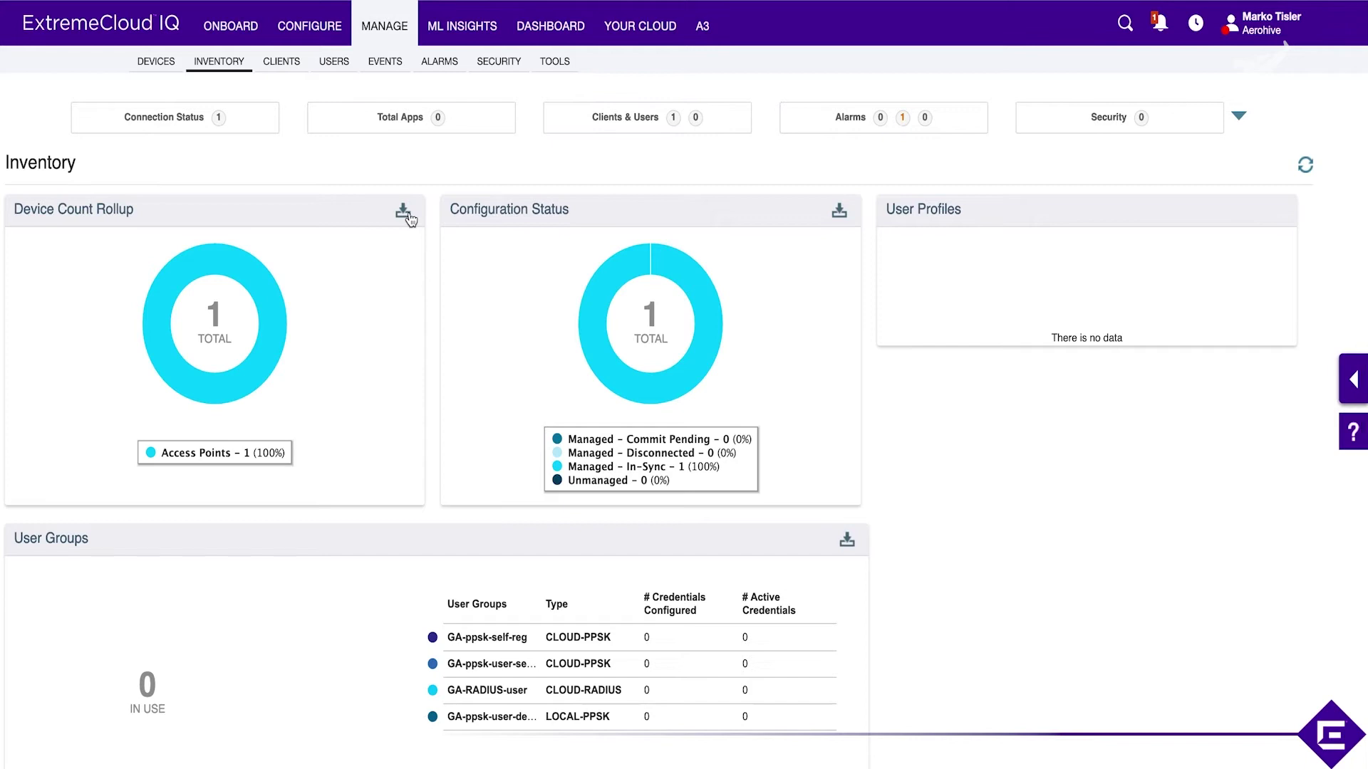
pyautogui.scroll(-4, 525, 399)
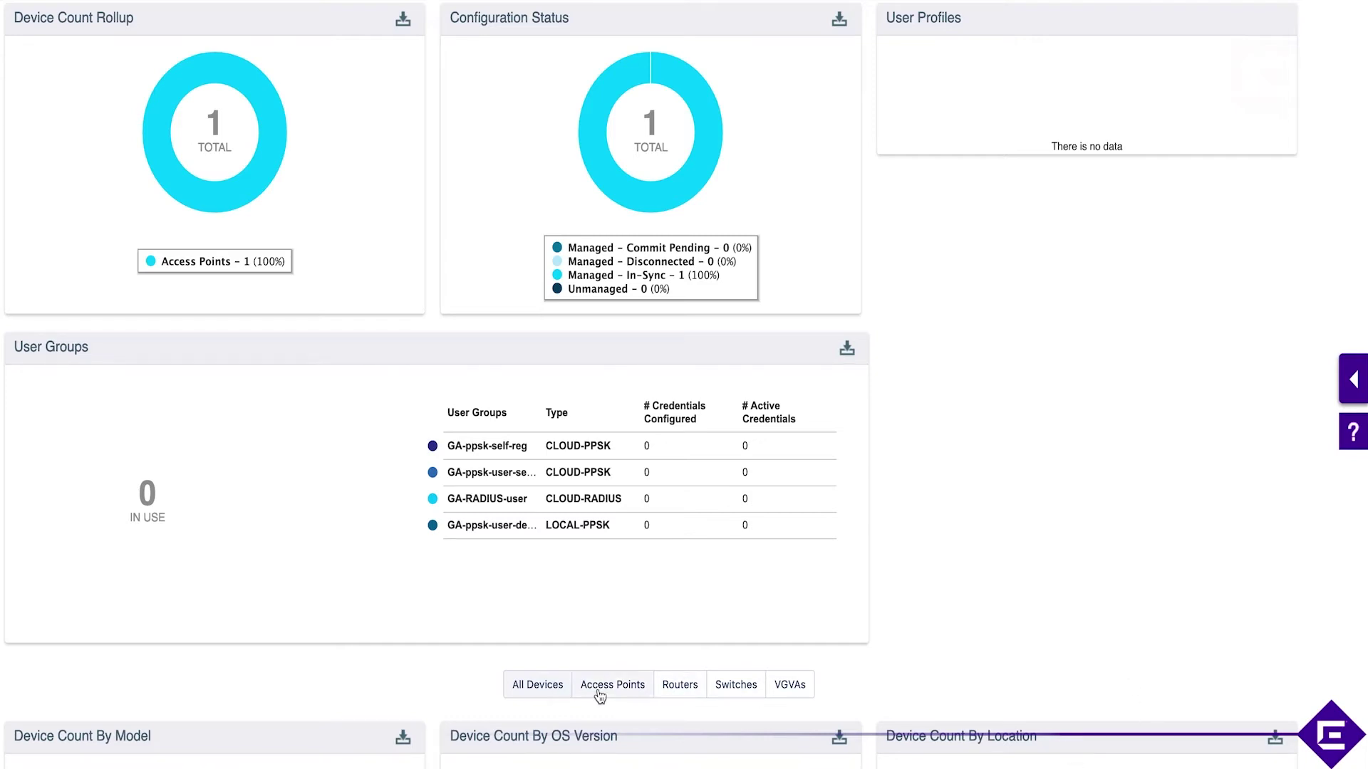
pyautogui.scroll(1, 610, 696)
pyautogui.scroll(-1, 721, 755)
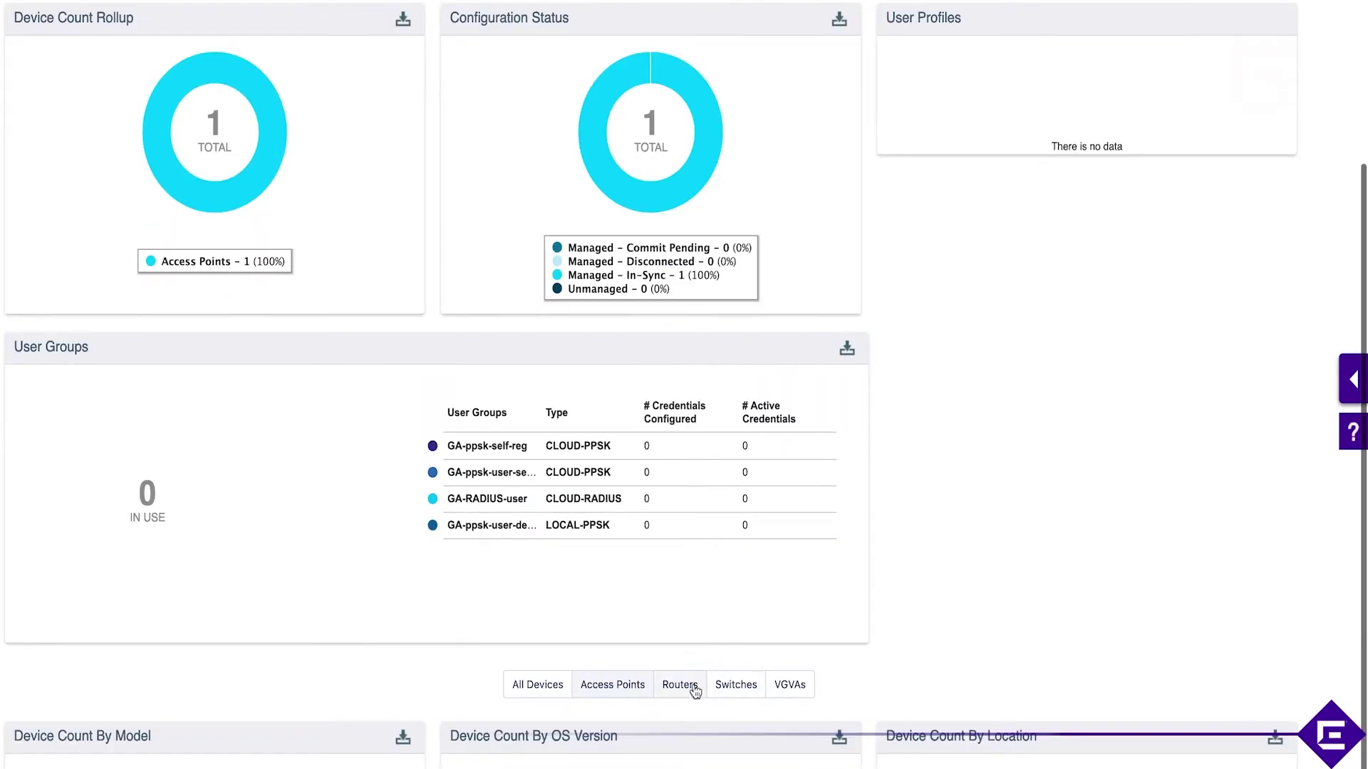
pyautogui.scroll(1, 738, 700)
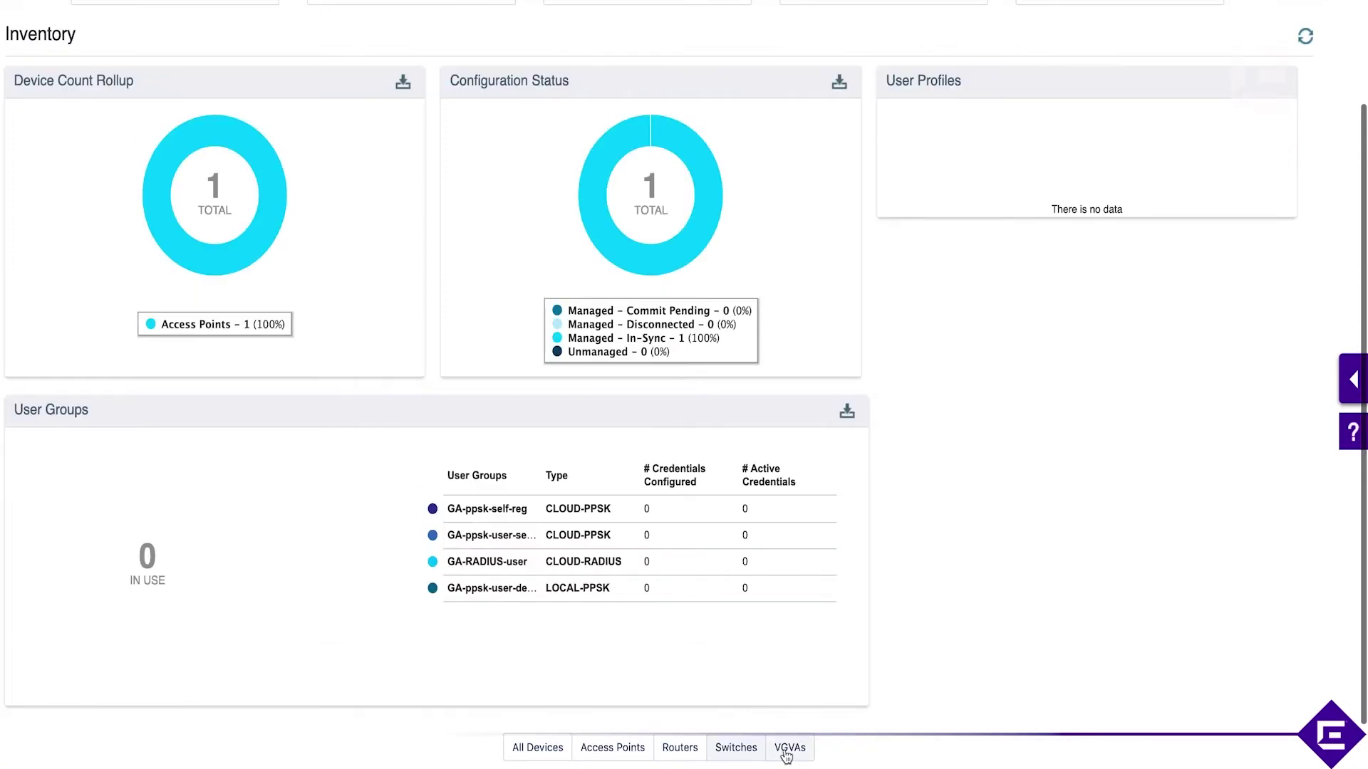
pyautogui.scroll(3, 786, 757)
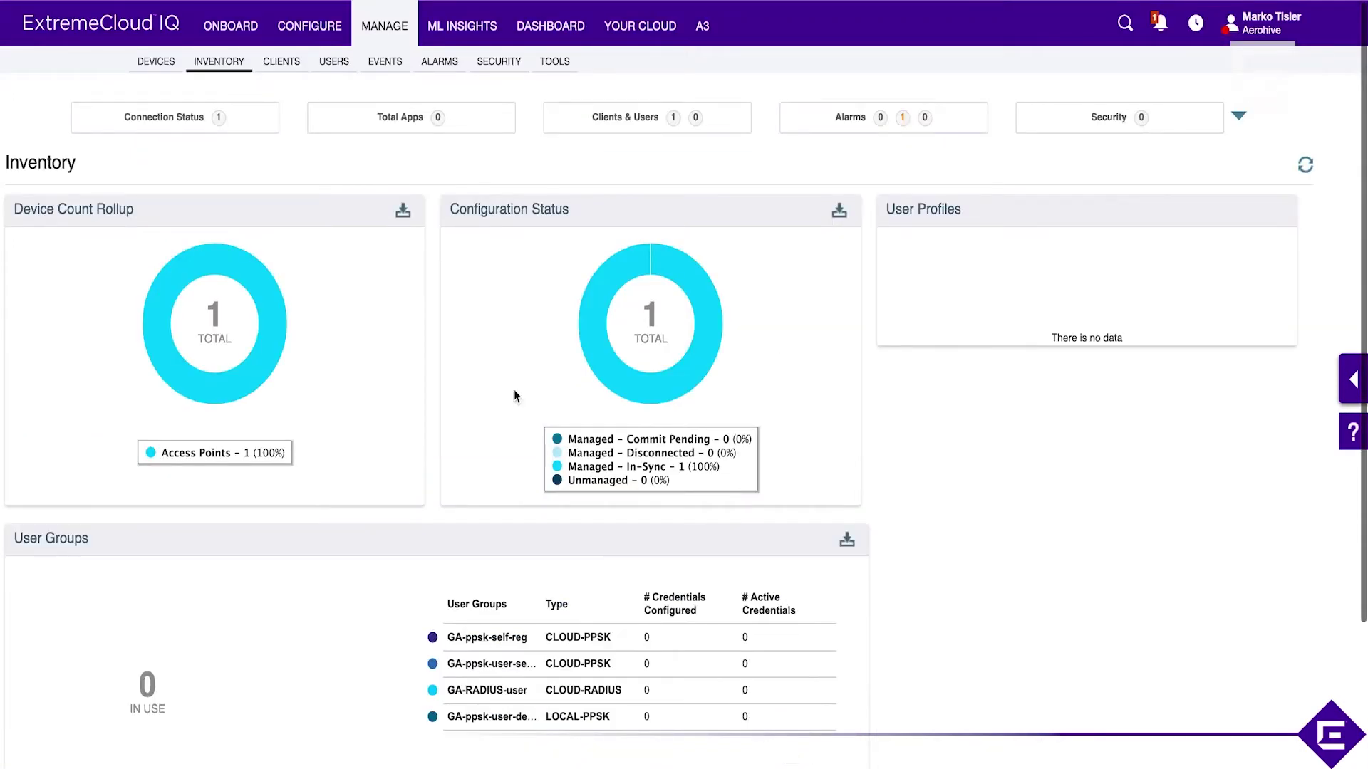
pyautogui.click(282, 63)
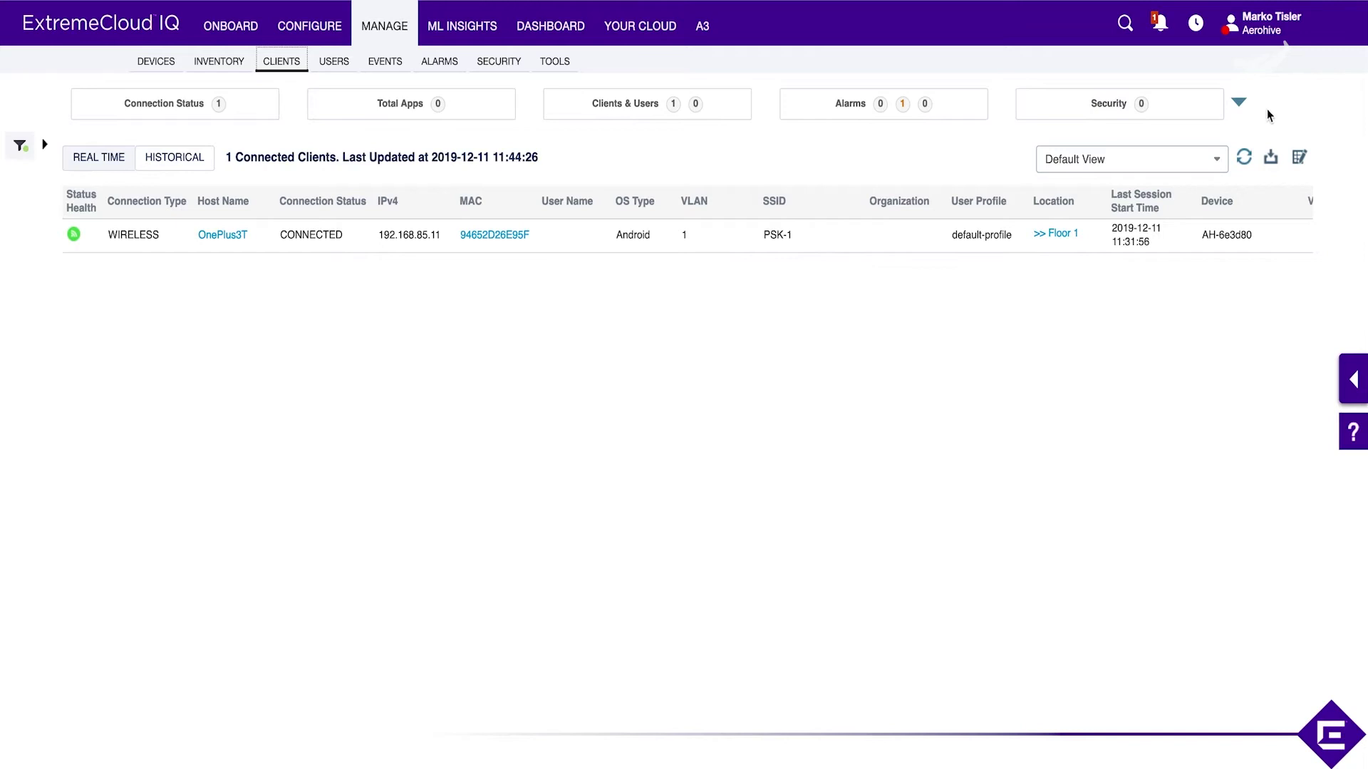
# Expand the summary cards, filter the clients to Floor 1, then open the OnePlus3T client.
pyautogui.click(1240, 104)
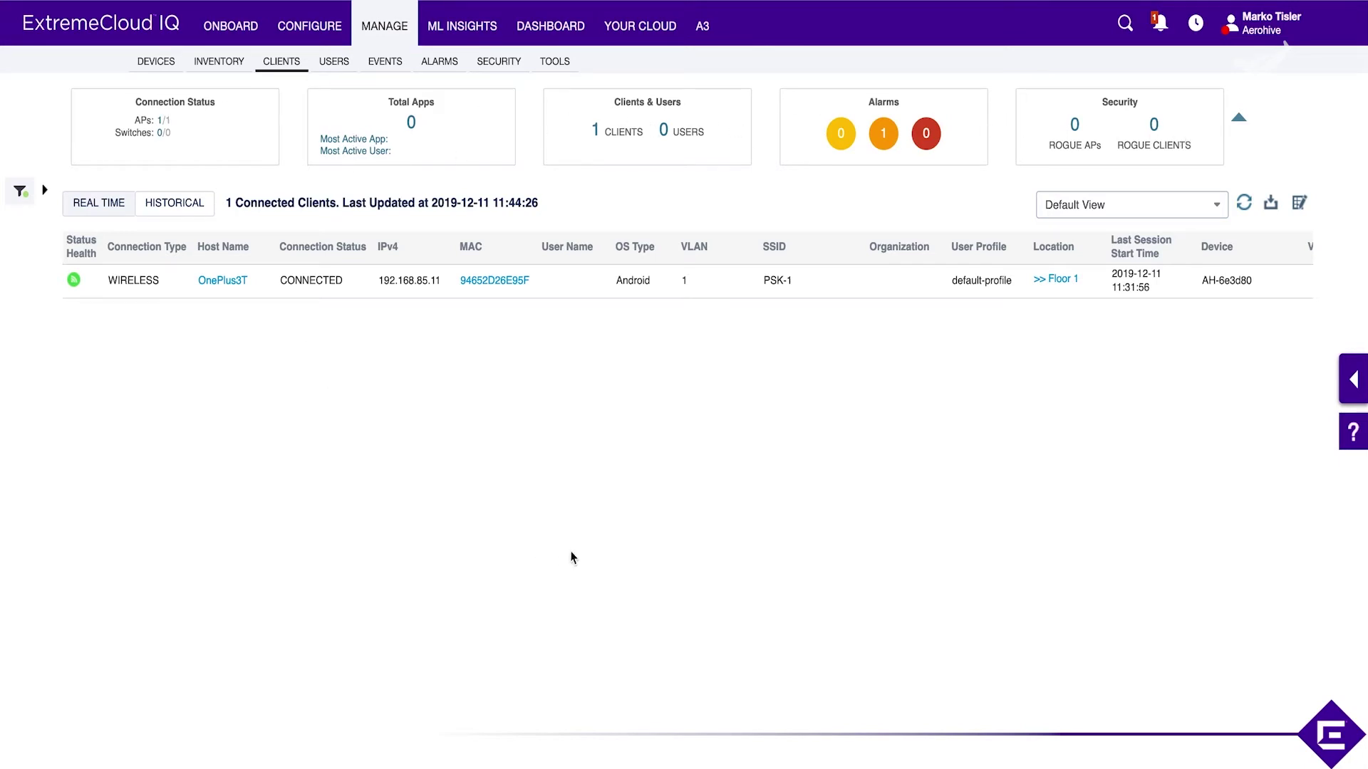
pyautogui.click(45, 191)
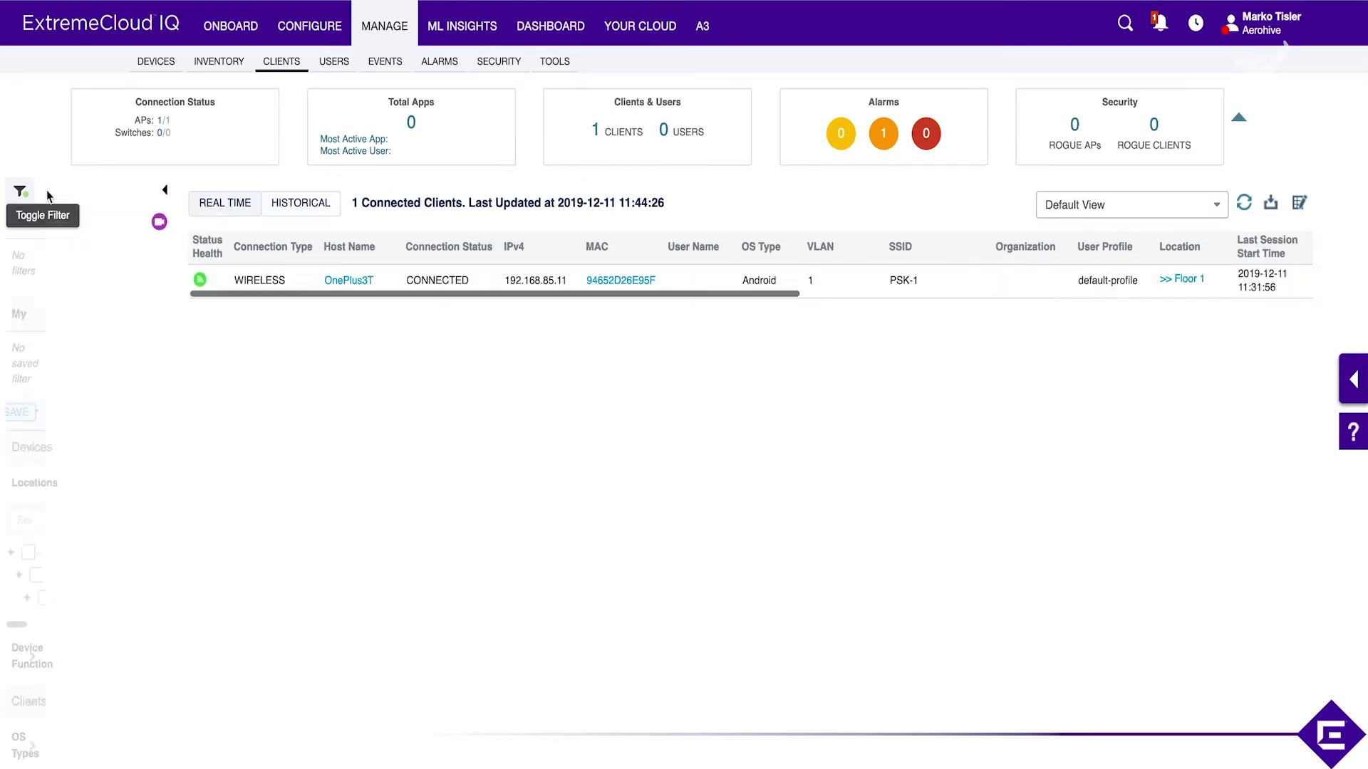
pyautogui.click(165, 191)
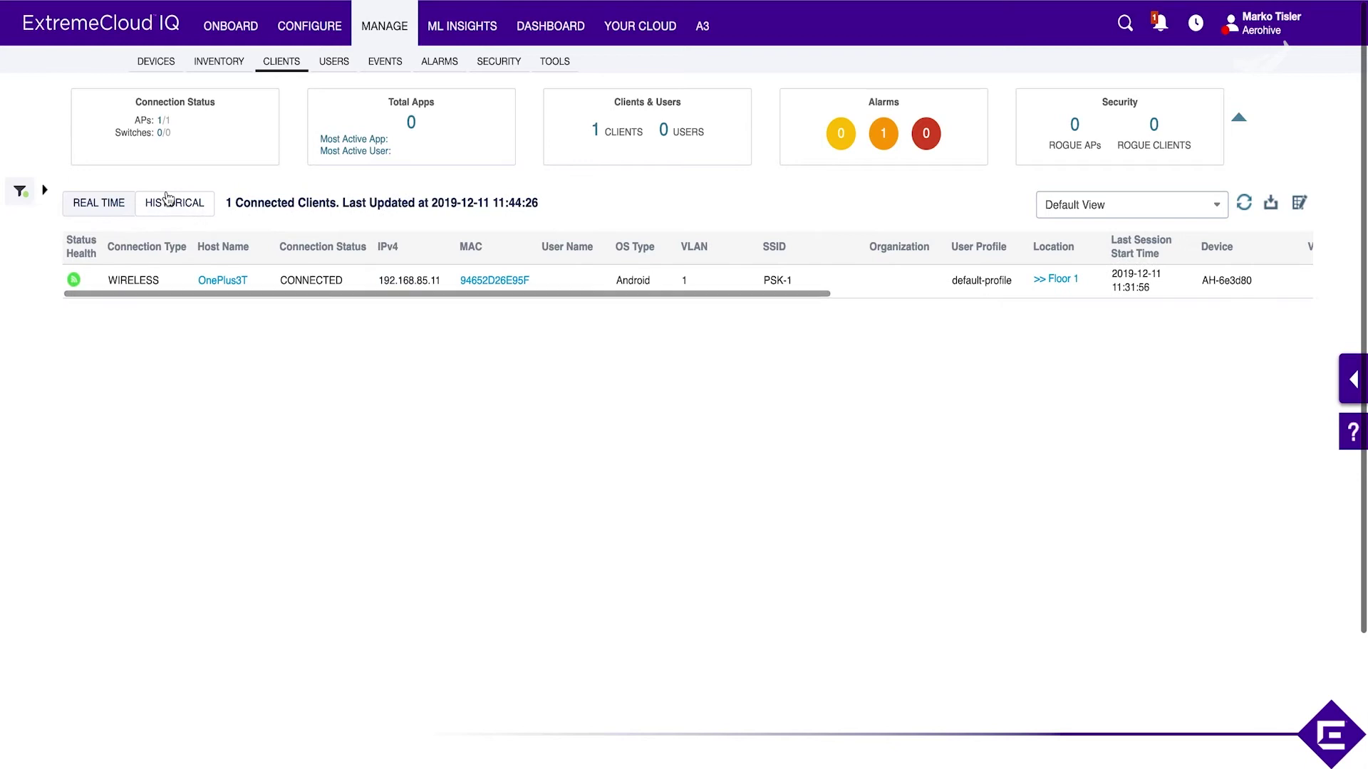
pyautogui.click(45, 193)
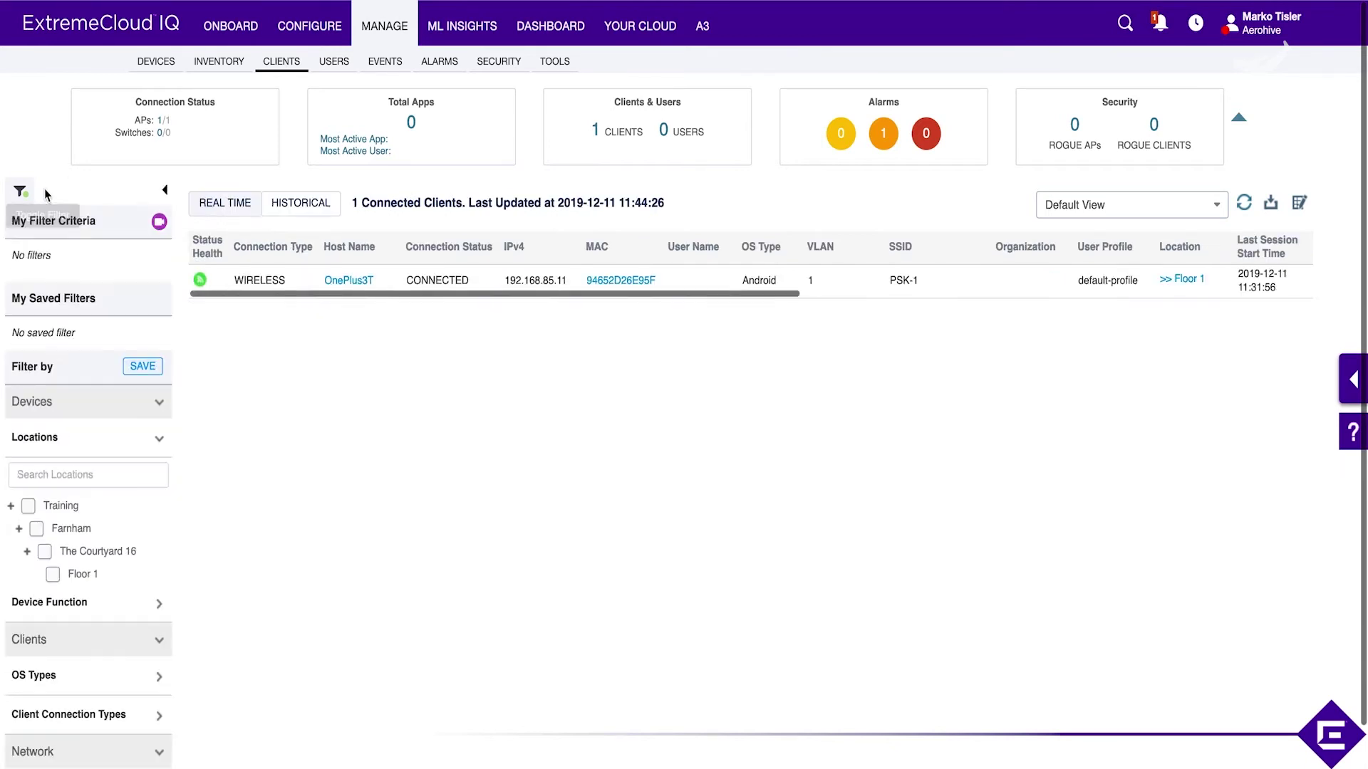
pyautogui.scroll(-1, 290, 468)
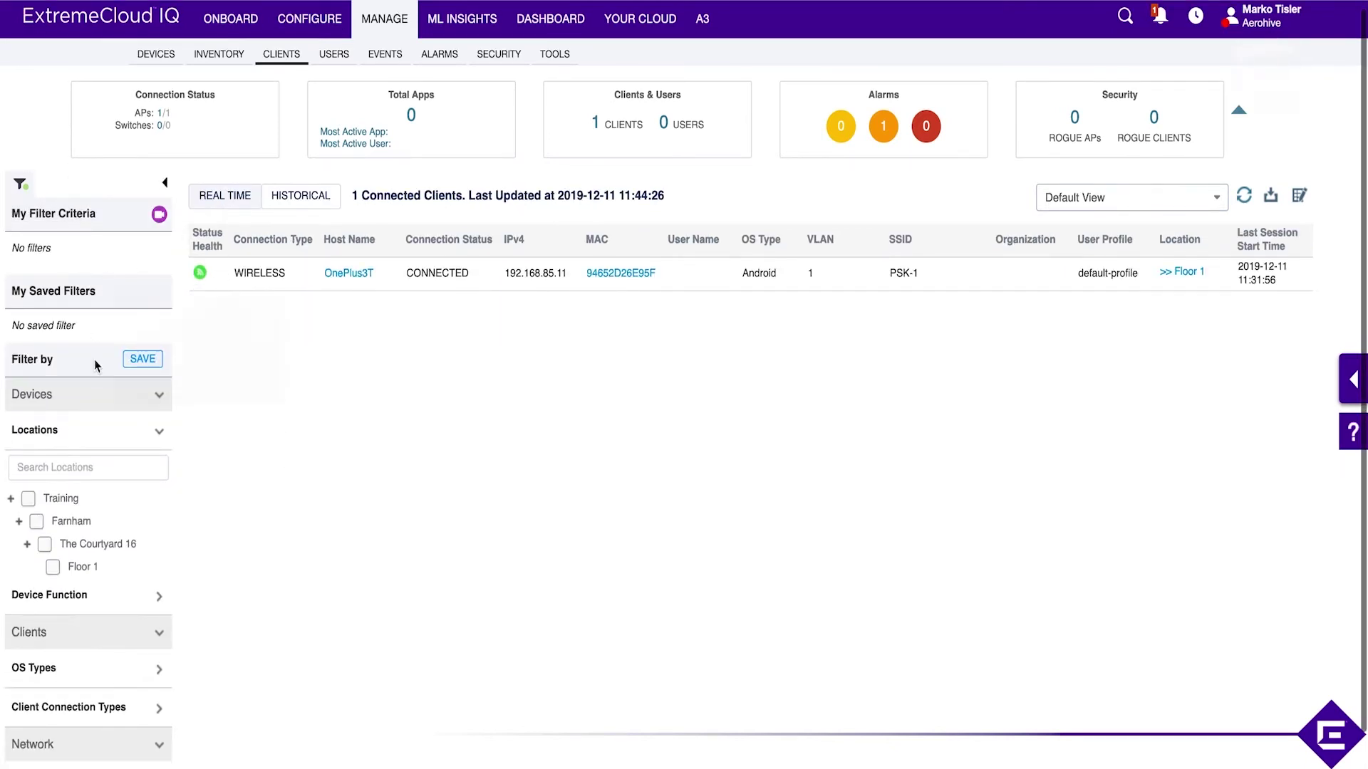
pyautogui.click(54, 568)
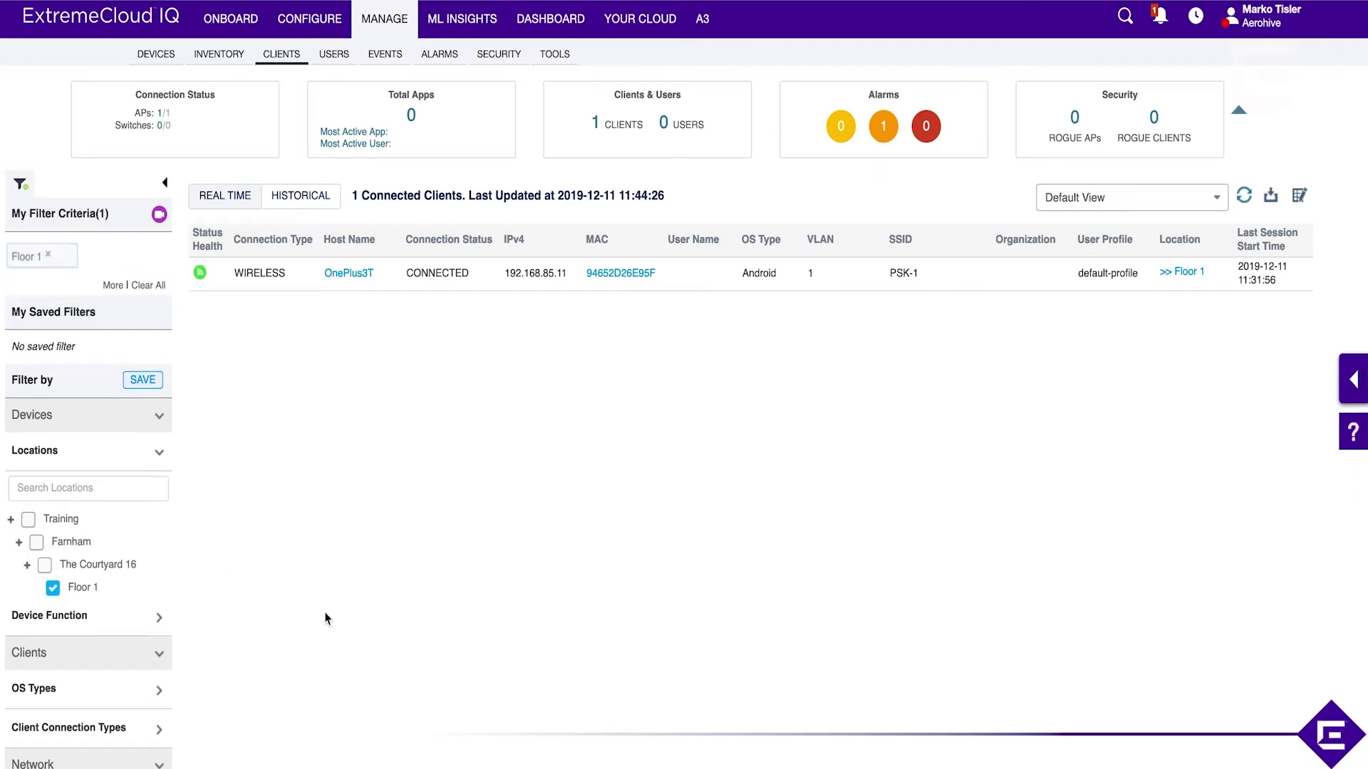
pyautogui.click(165, 183)
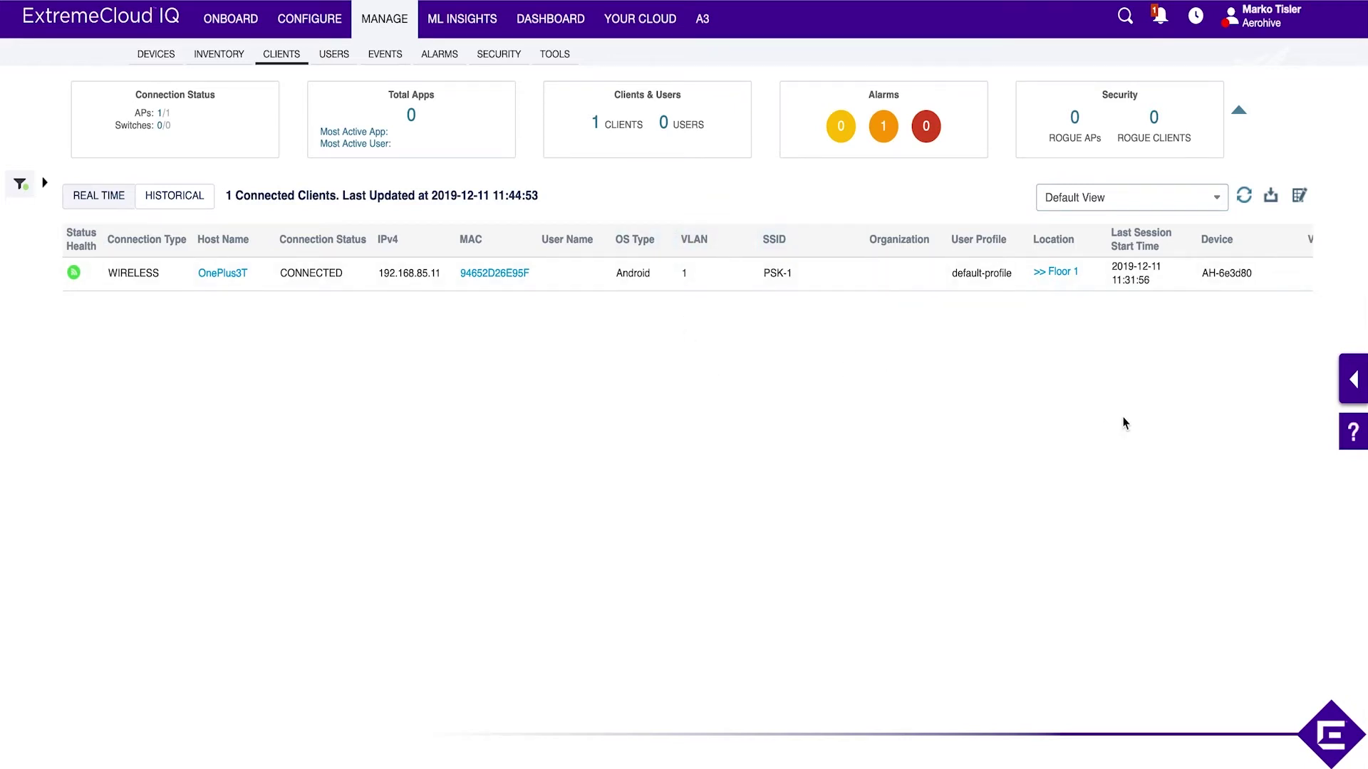
pyautogui.click(223, 274)
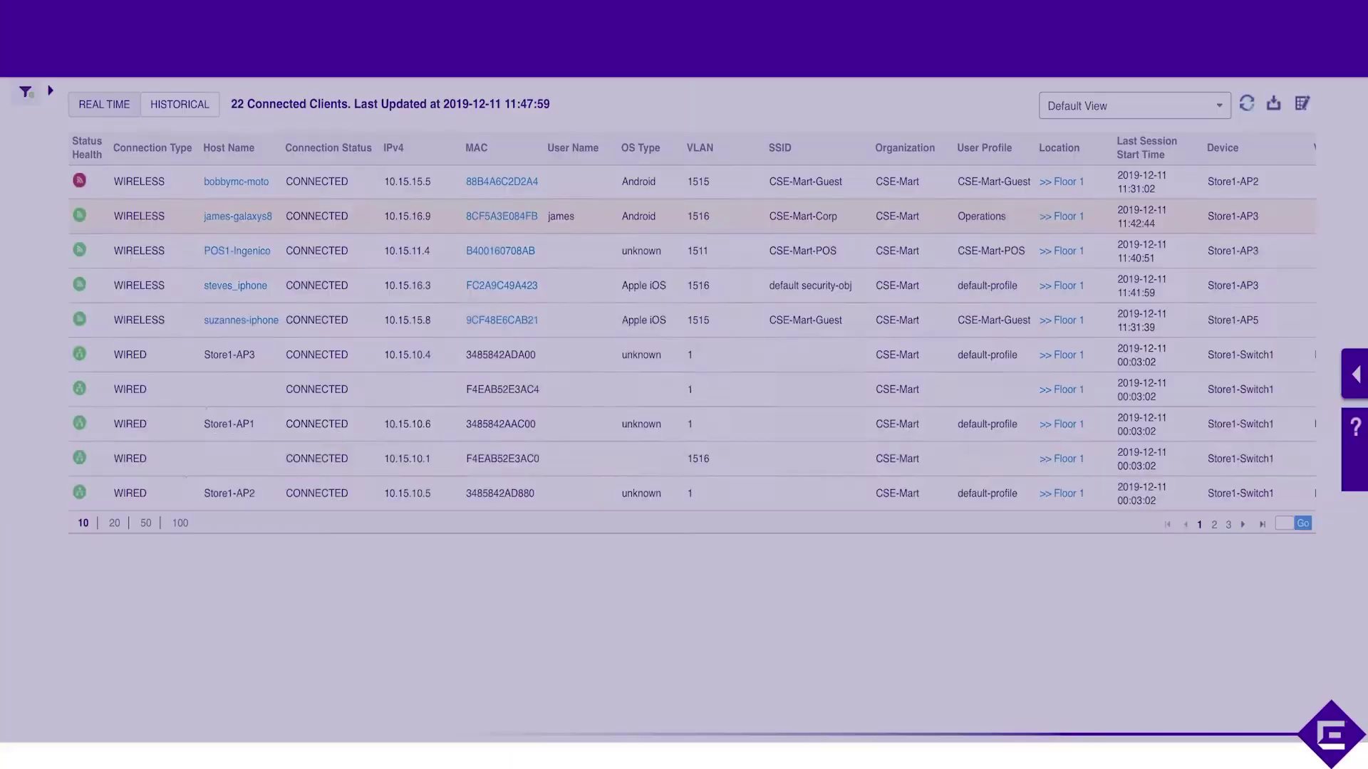
# Switch to the Connected Users list of 8 users, maximize the window, and open the first user.
pyautogui.click(342, 10)
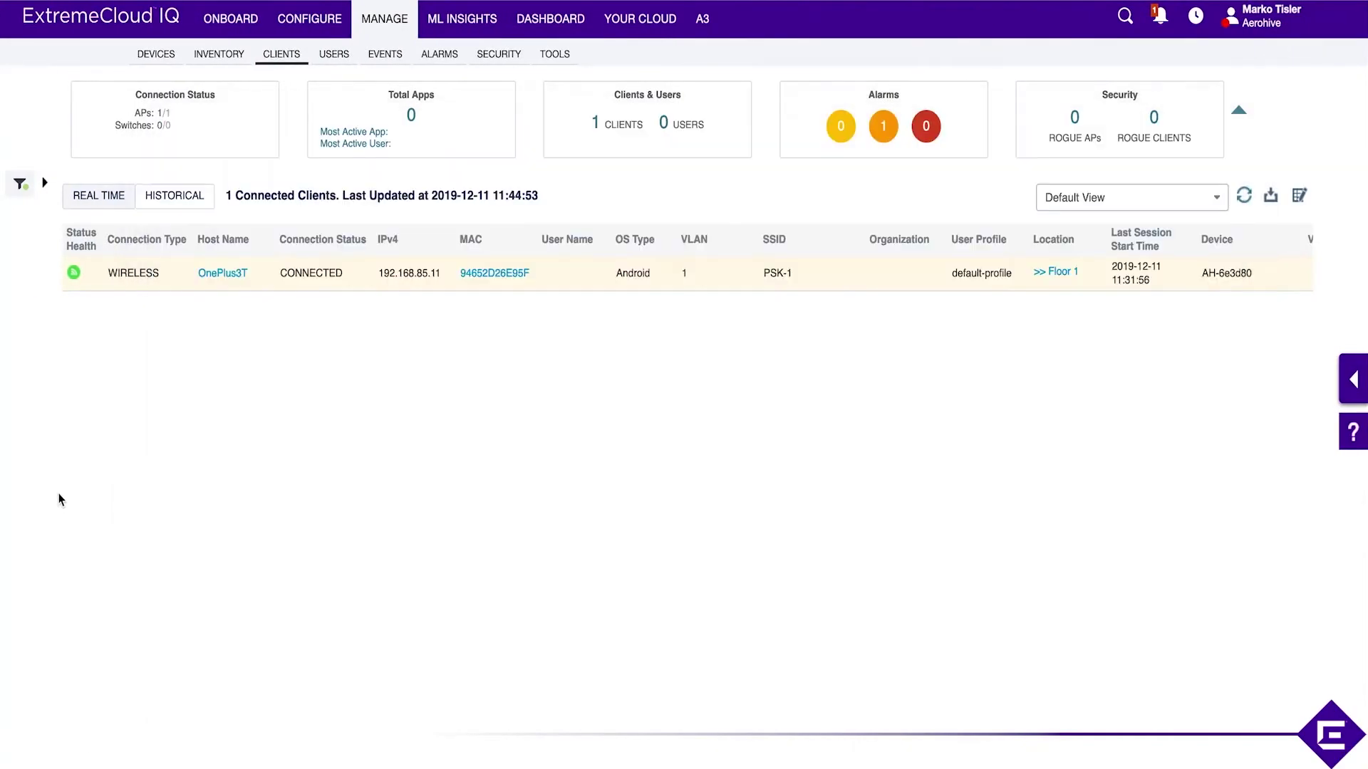
pyautogui.click(329, 57)
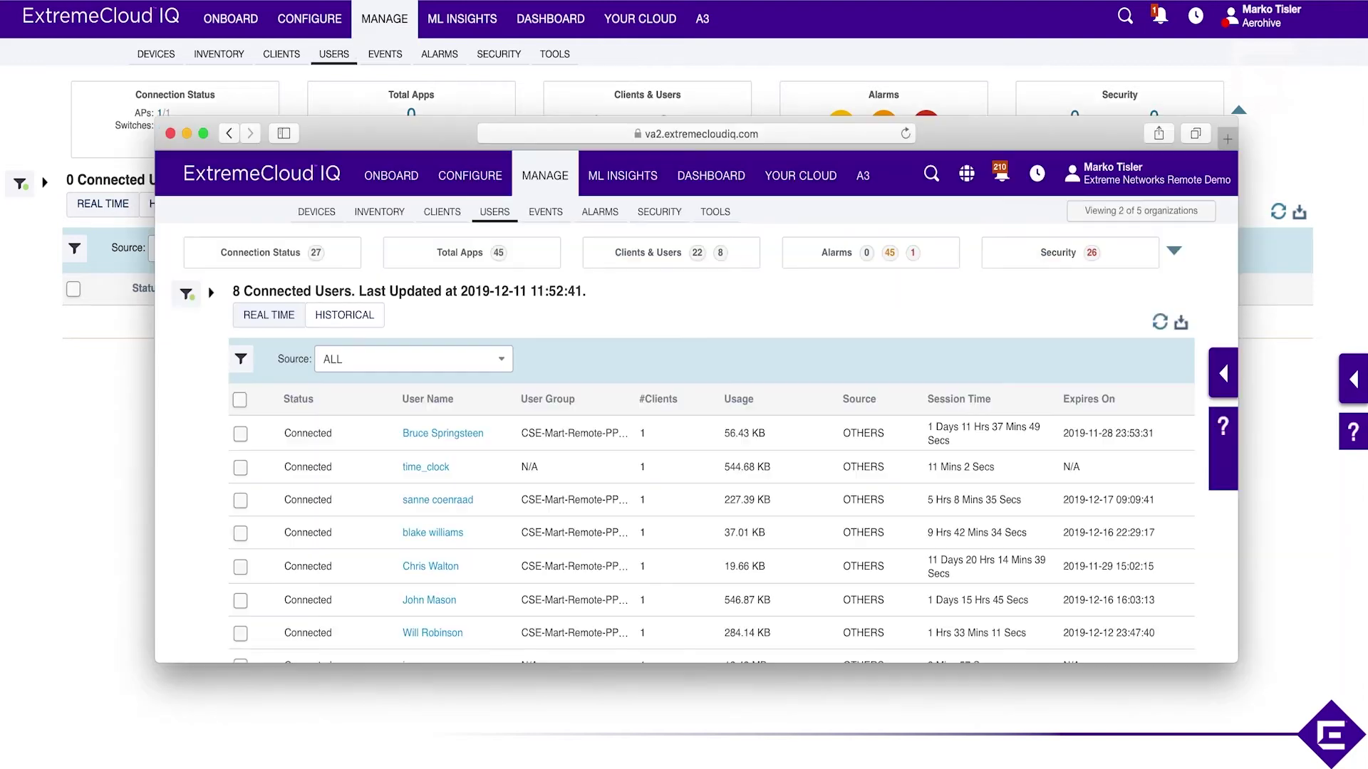
pyautogui.click(206, 136)
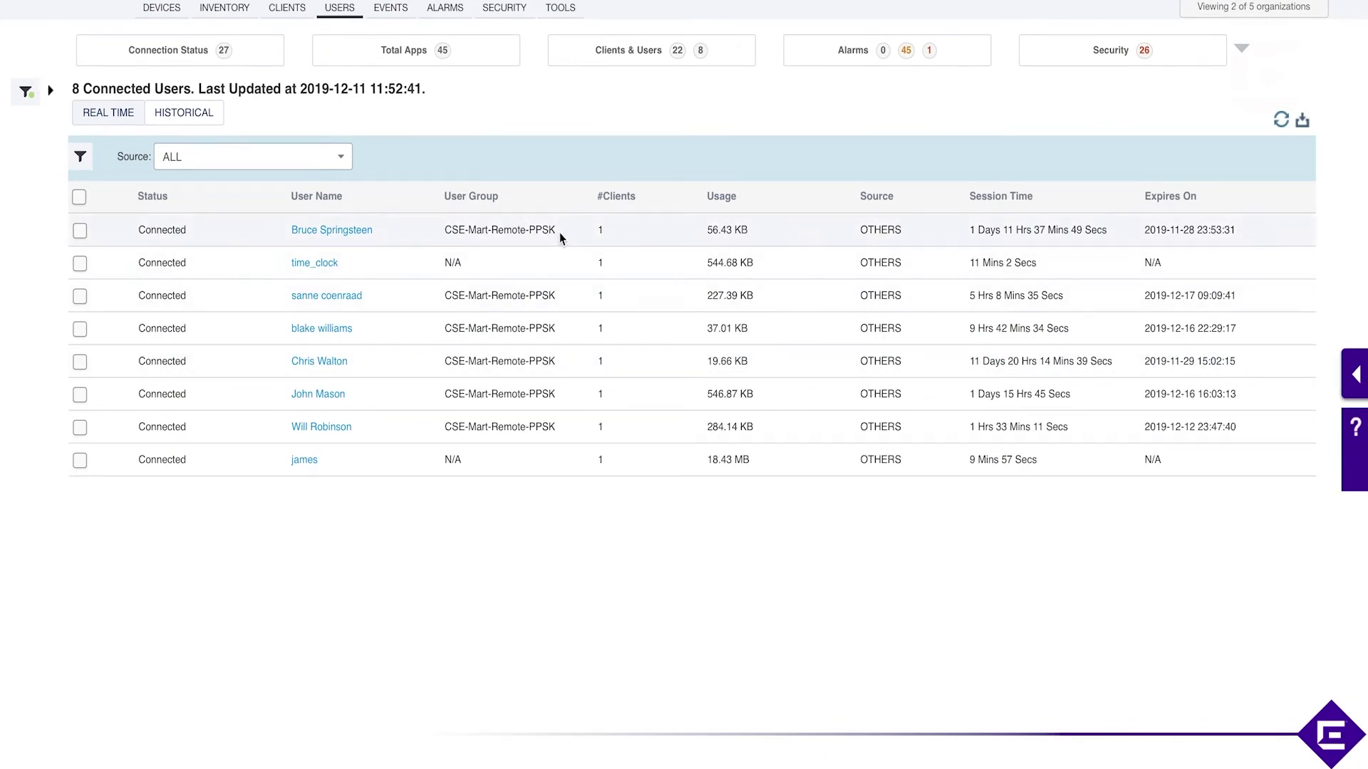
pyautogui.moveTo(560, 237); pyautogui.dragTo(525, 229)
pyautogui.click(324, 235)
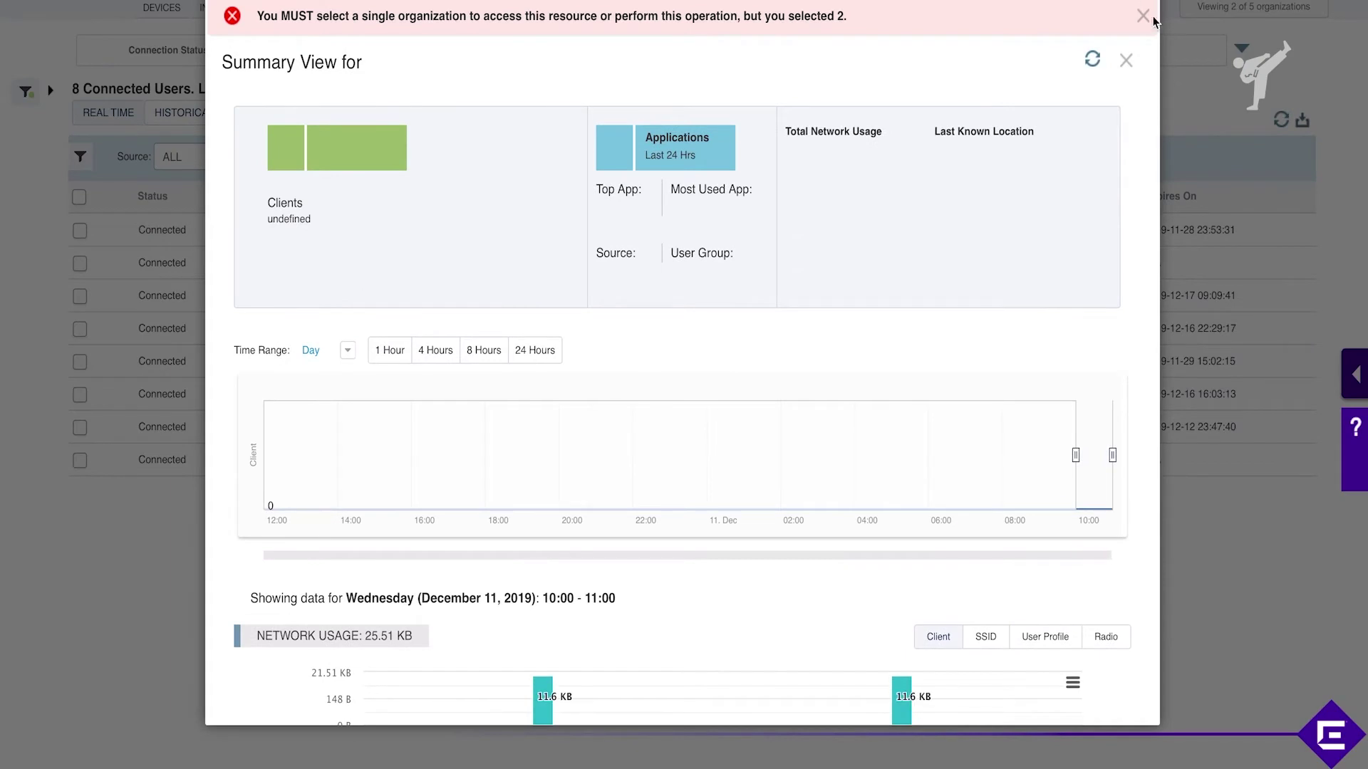
# Dismiss the single-organization error, close the failed user summary, and close the organization picker.
pyautogui.click(1142, 9)
pyautogui.scroll(-4, 1083, 369)
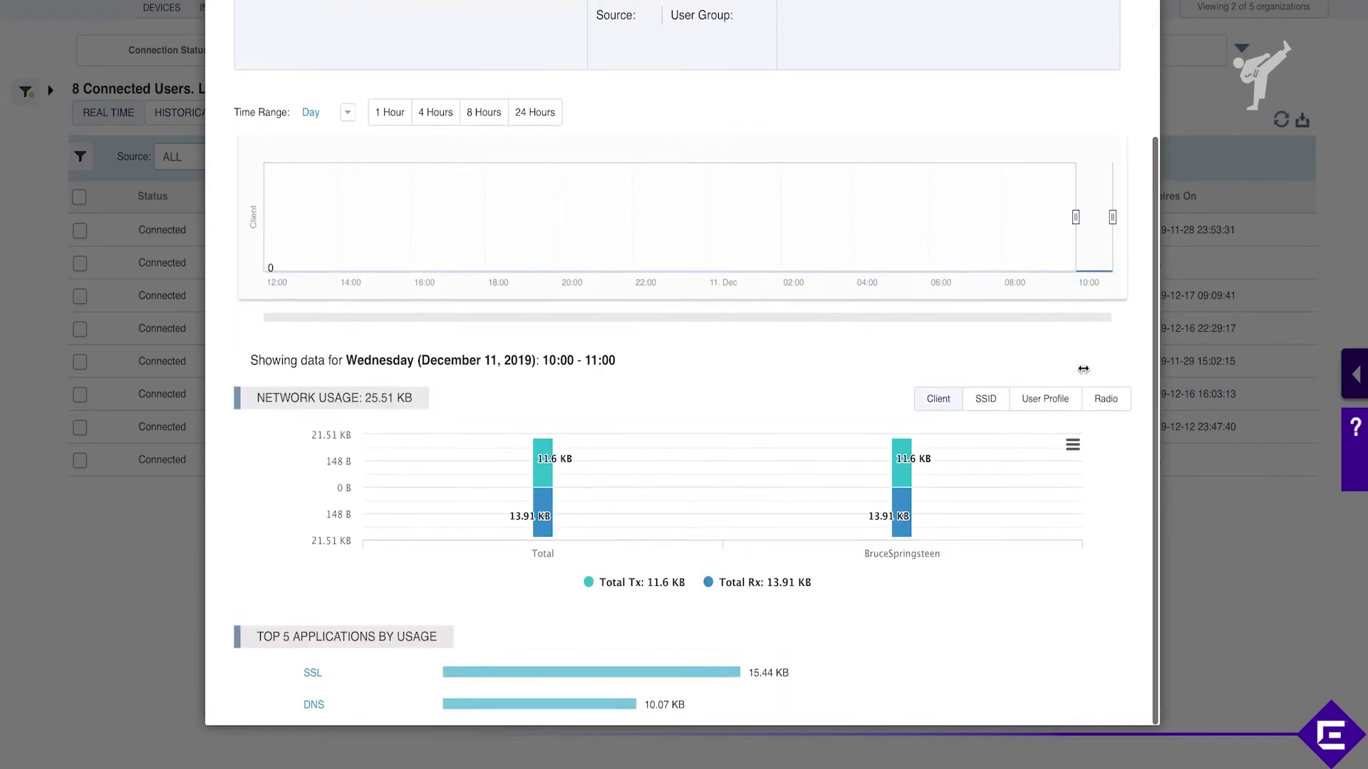
pyautogui.scroll(3, 1083, 369)
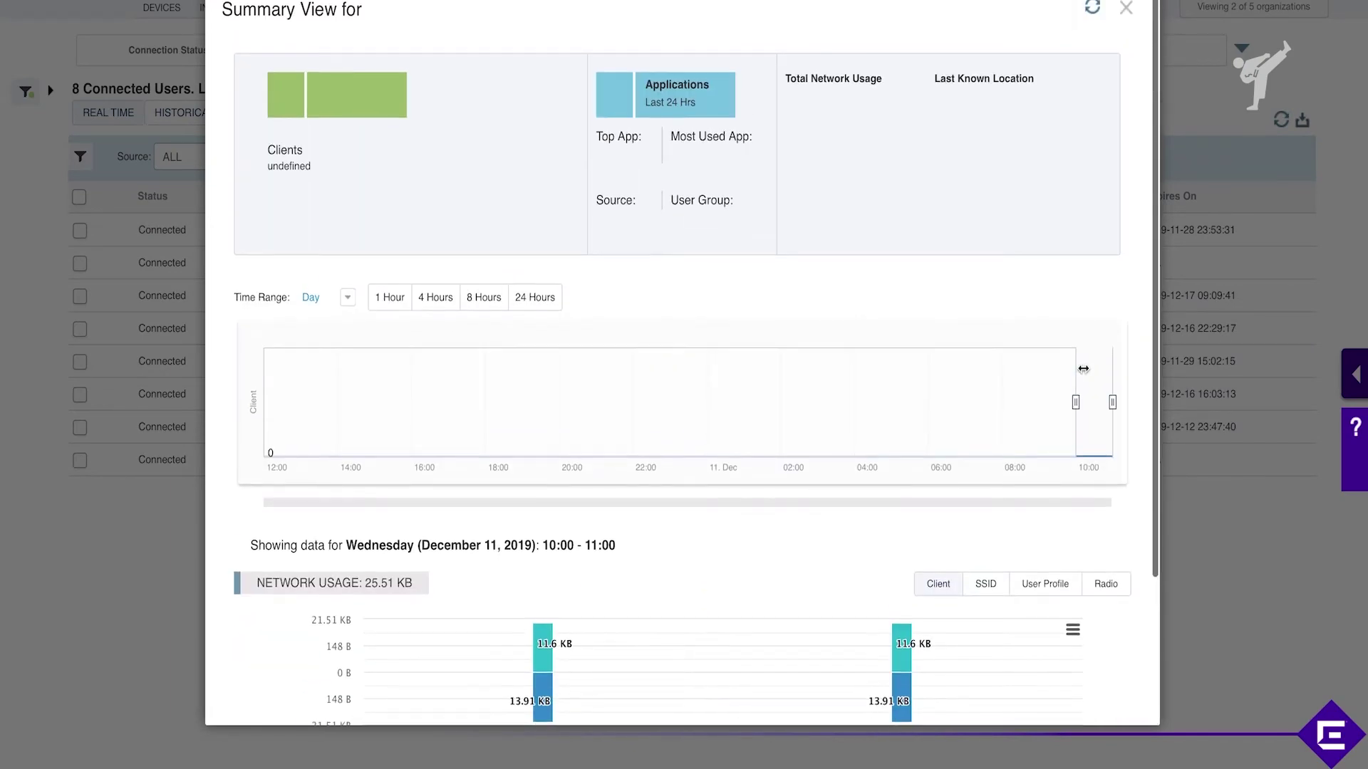
pyautogui.click(1092, 9)
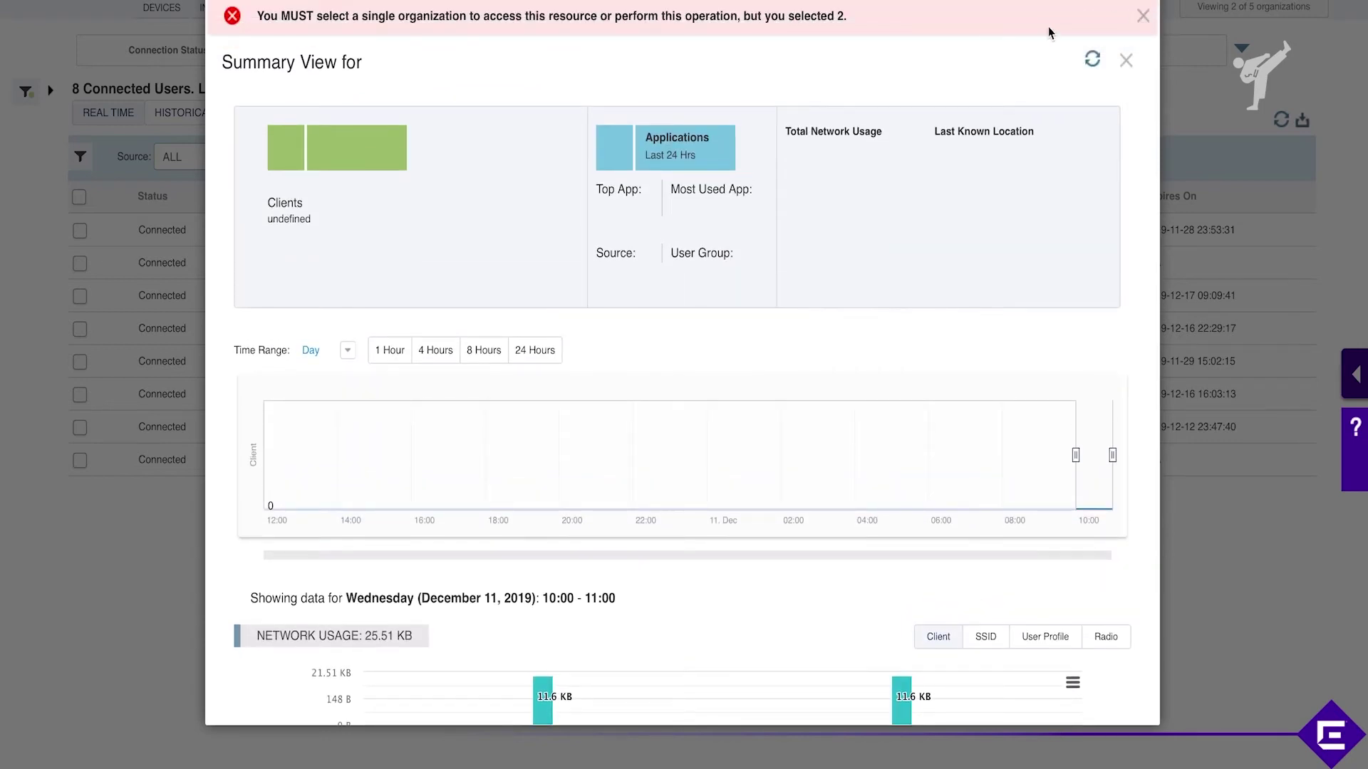
pyautogui.click(1142, 16)
pyautogui.click(1127, 6)
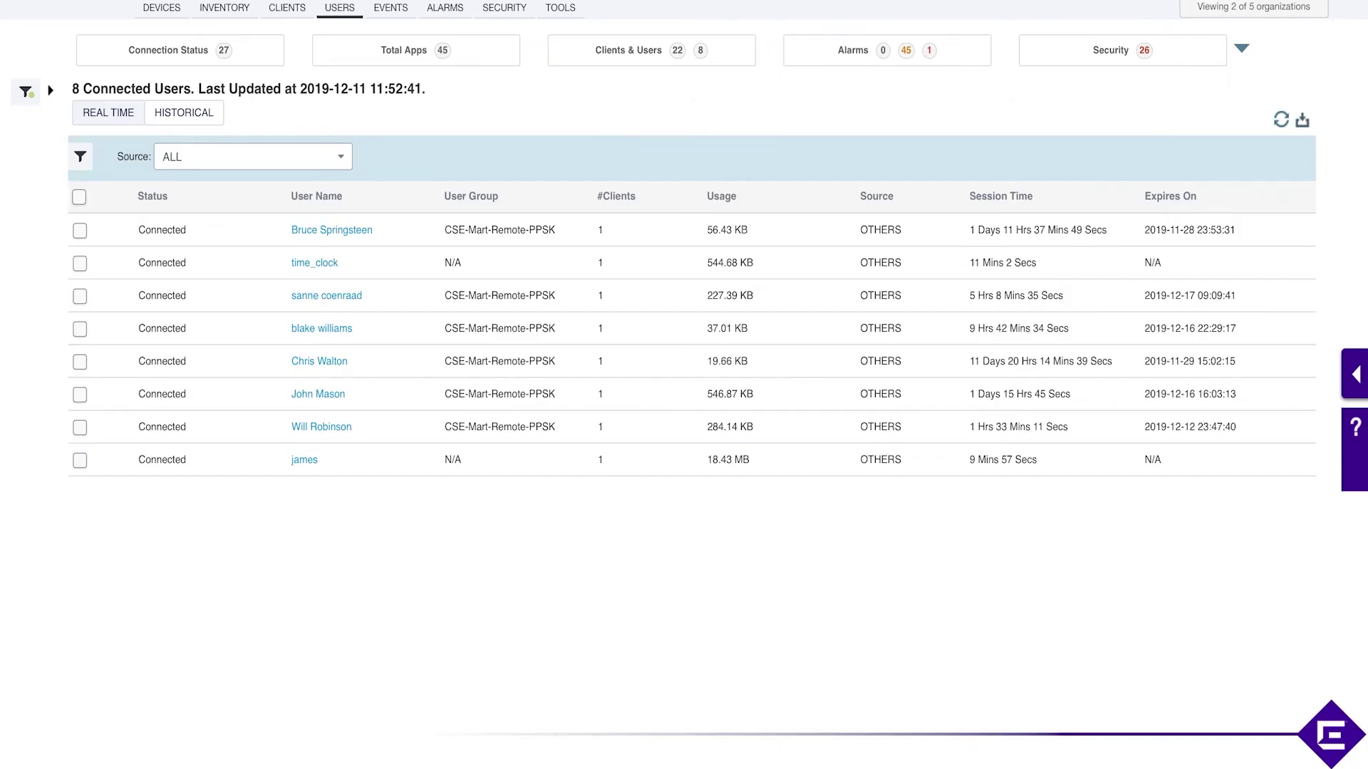
pyautogui.click(1254, 6)
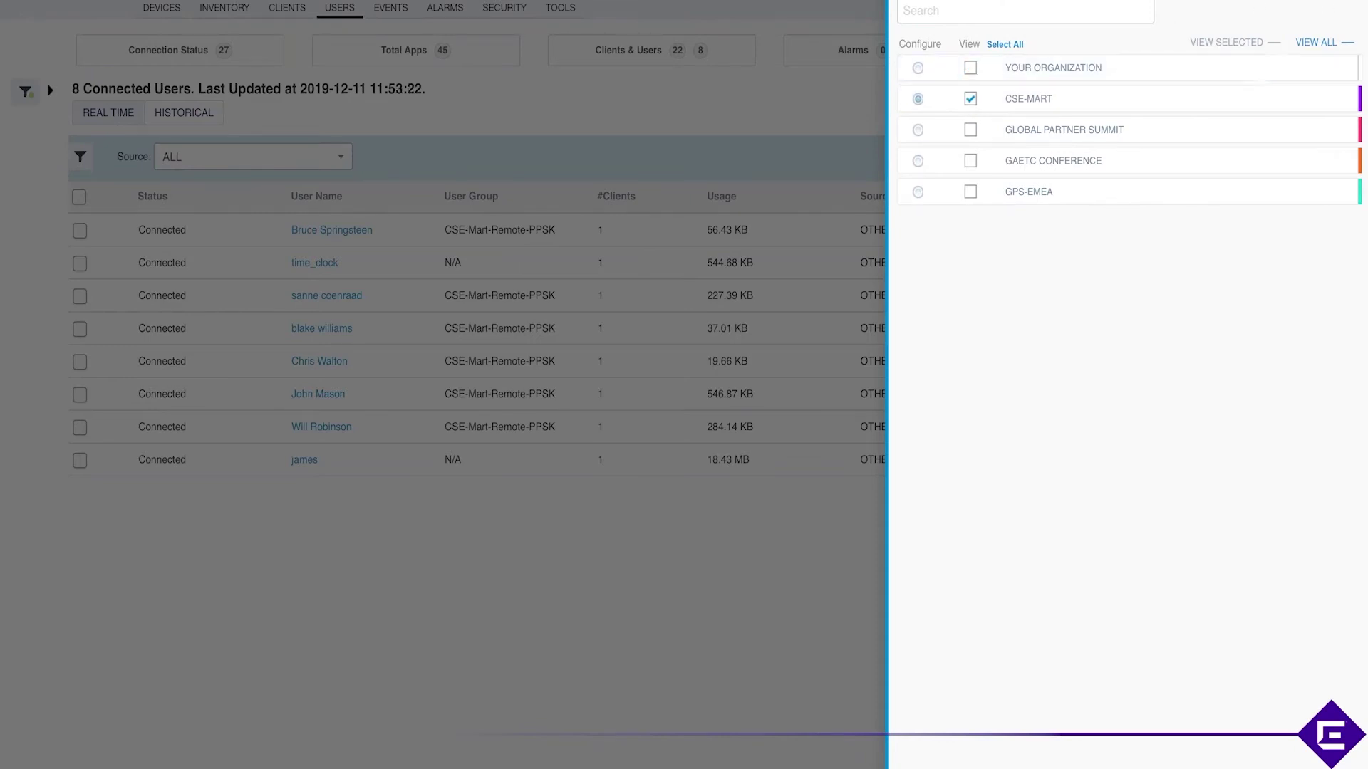
pyautogui.click(864, 94)
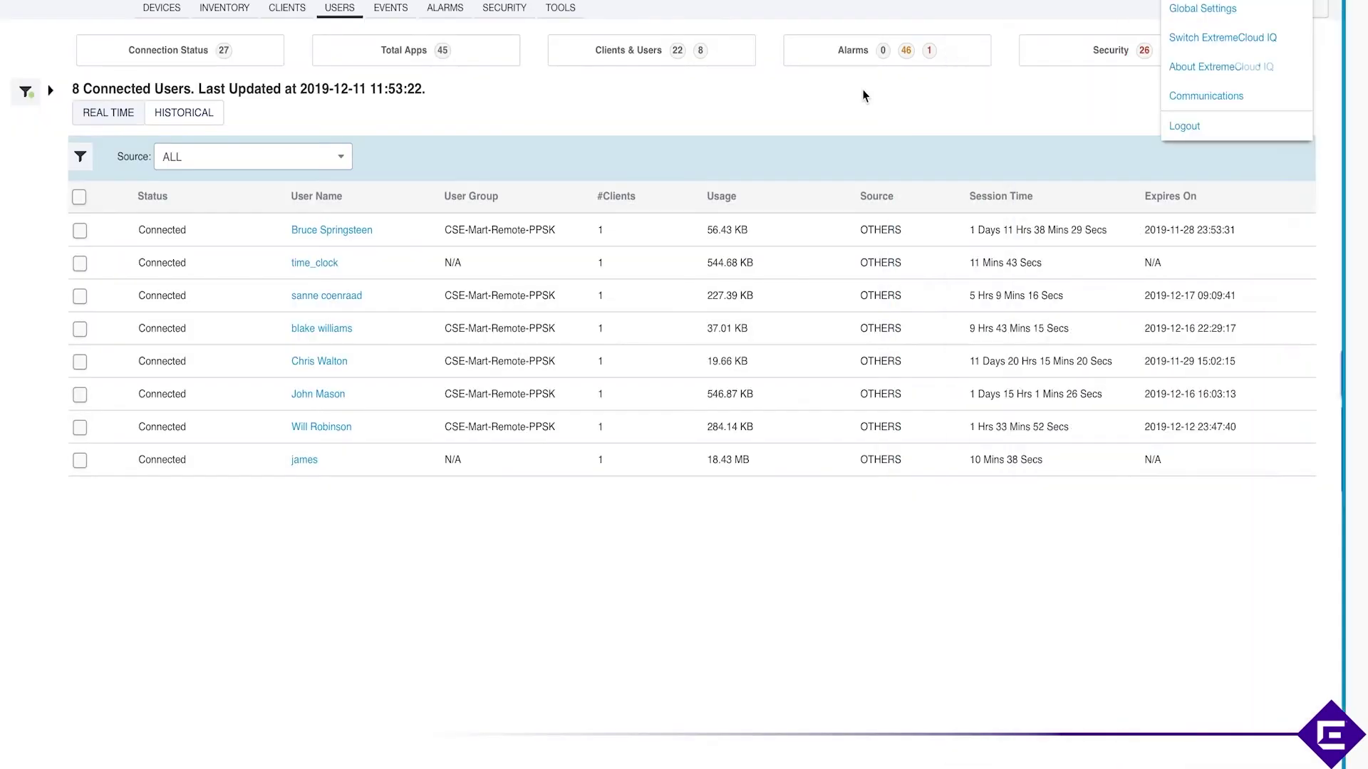
# Open the first user's Summary View, review status, applications, usage and location, then close it.
pyautogui.click(344, 232)
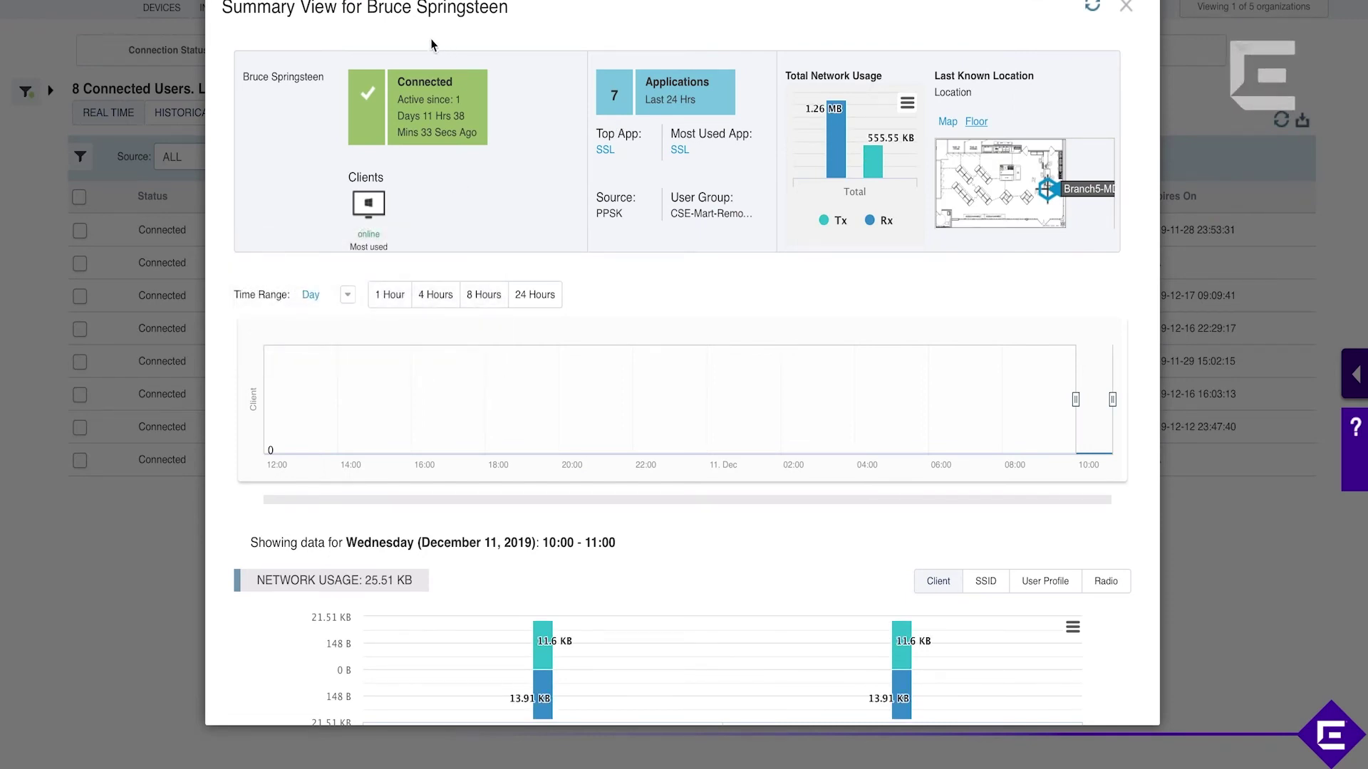
pyautogui.moveTo(371, 206)
pyautogui.scroll(-1, 1055, 197)
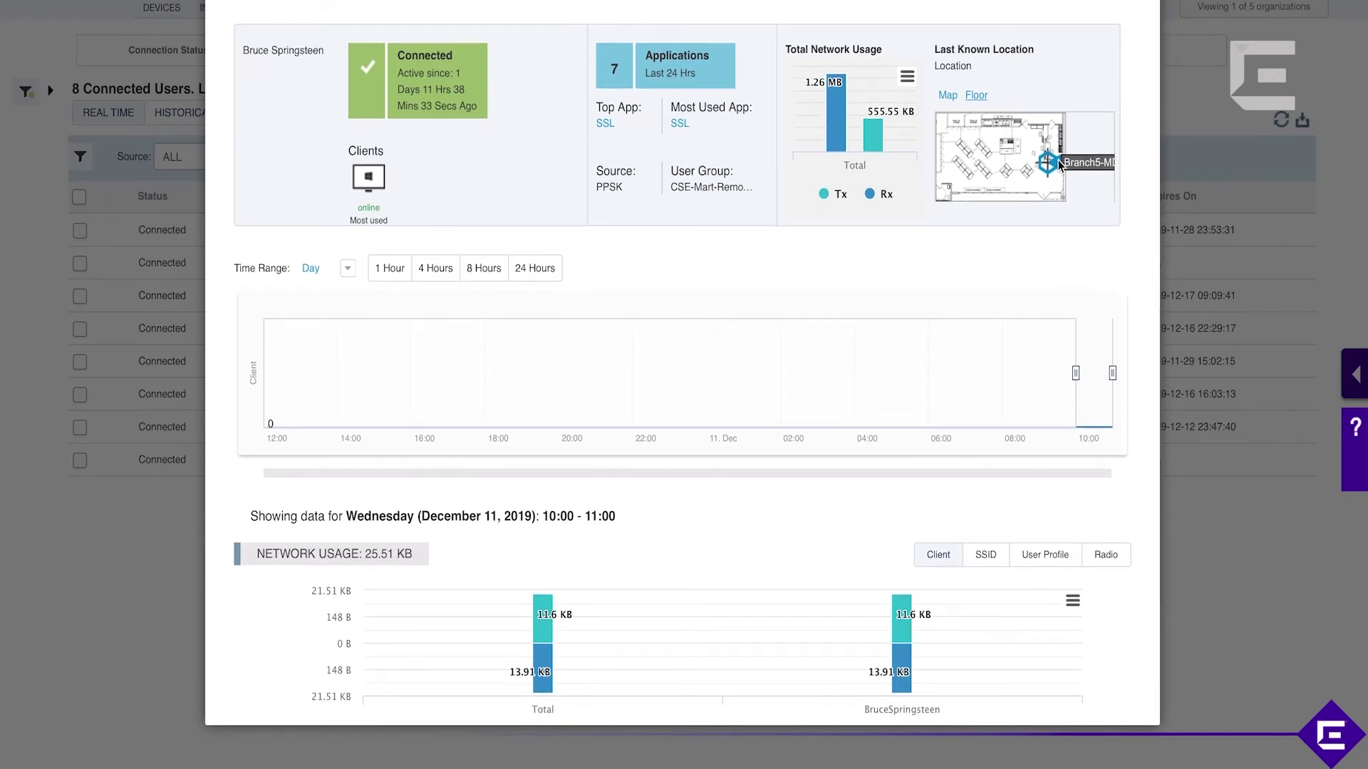
pyautogui.scroll(-5, 1053, 198)
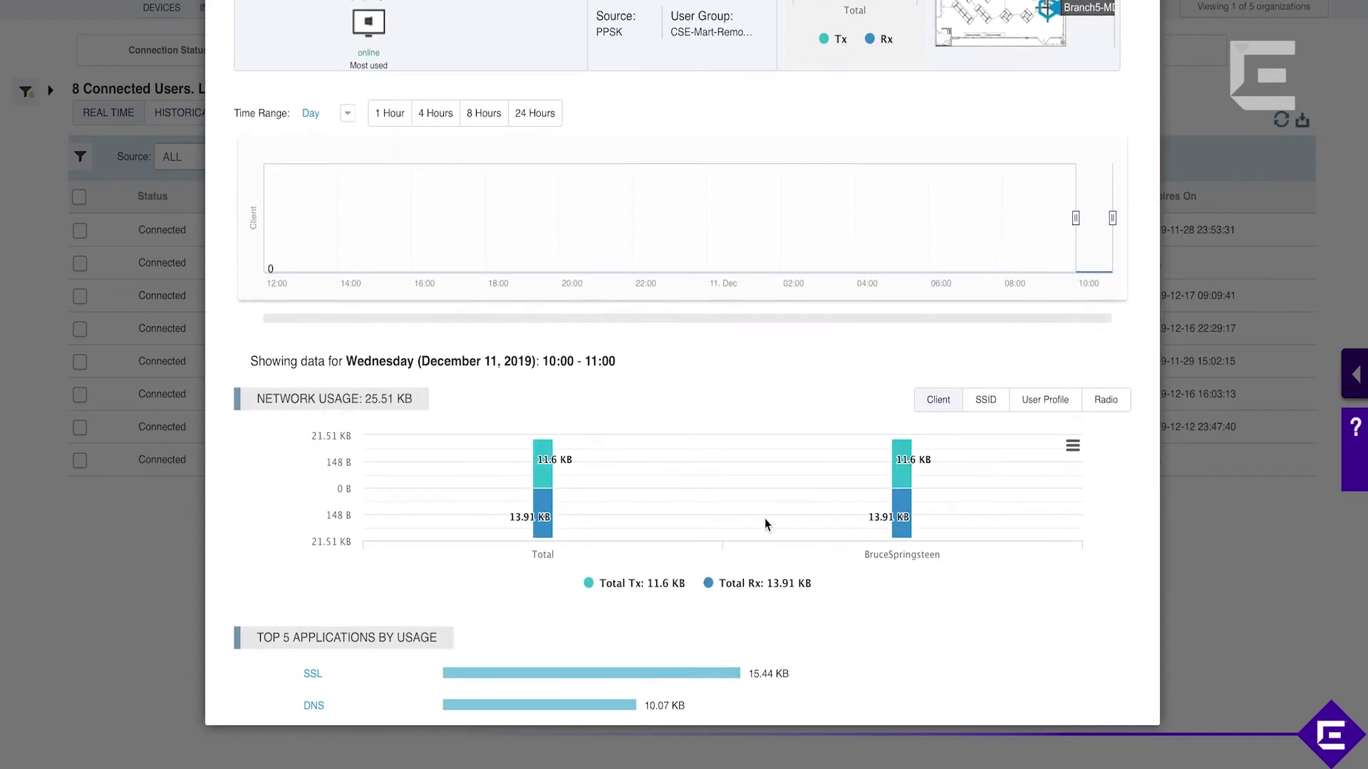
pyautogui.scroll(6, 794, 642)
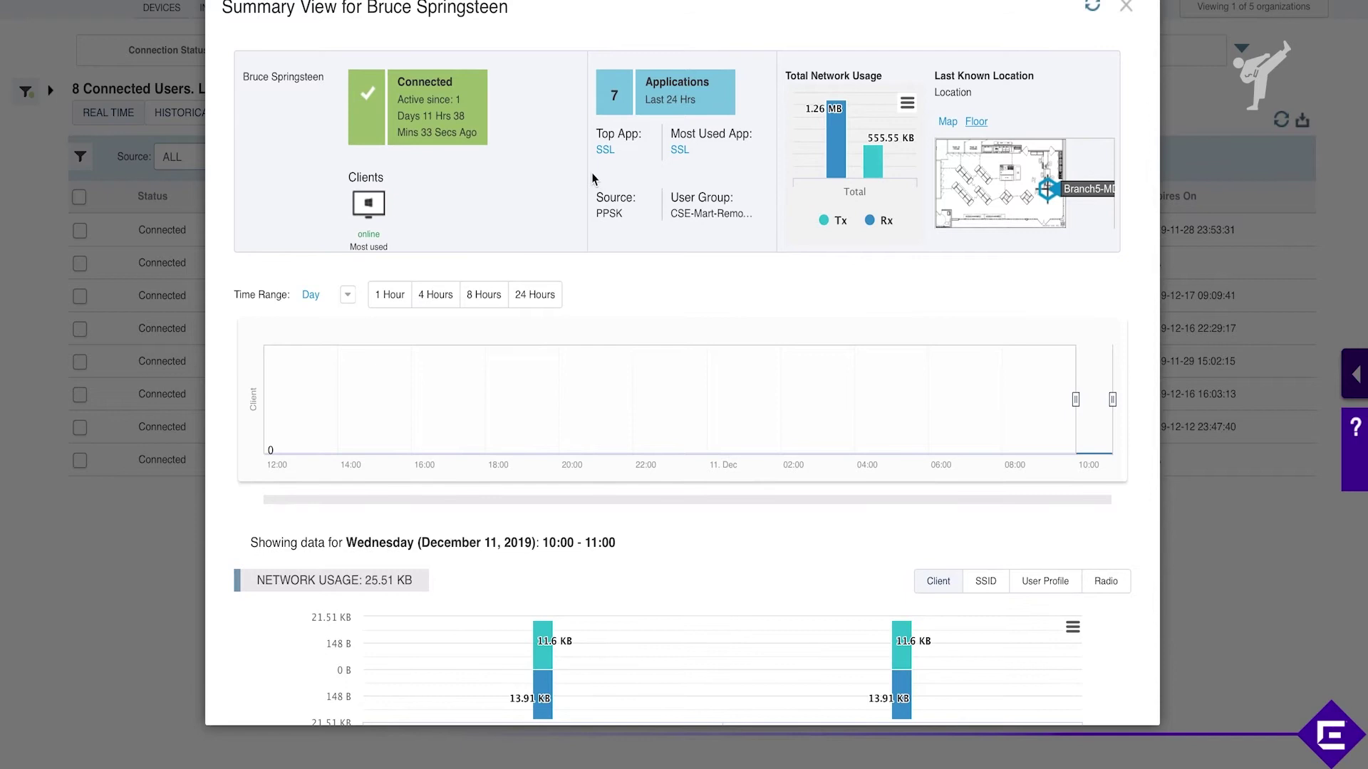
pyautogui.scroll(-6, 554, 253)
pyautogui.scroll(6, 554, 254)
pyautogui.click(1127, 8)
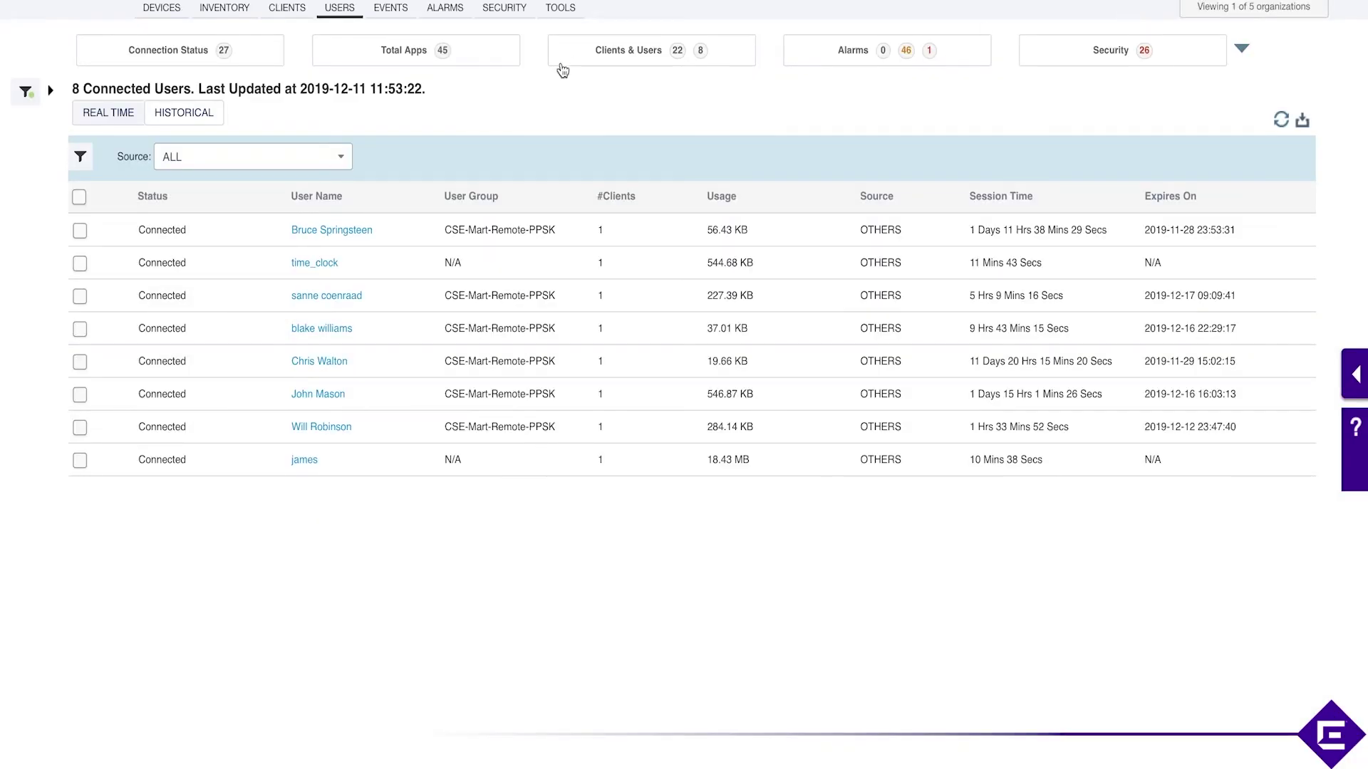
# Look through the 47 recent events, the alarms chart and list, and the rogue AP security overview.
pyautogui.click(396, 16)
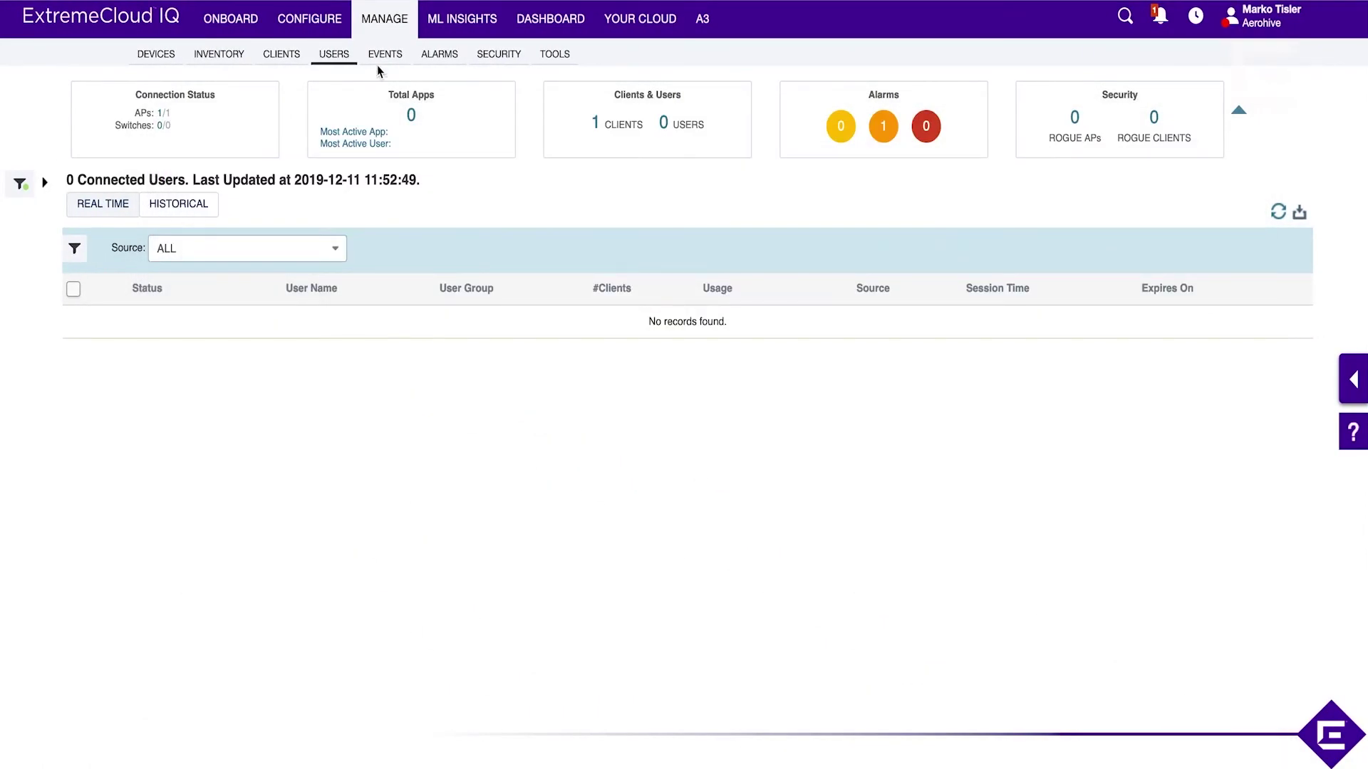
pyautogui.click(383, 55)
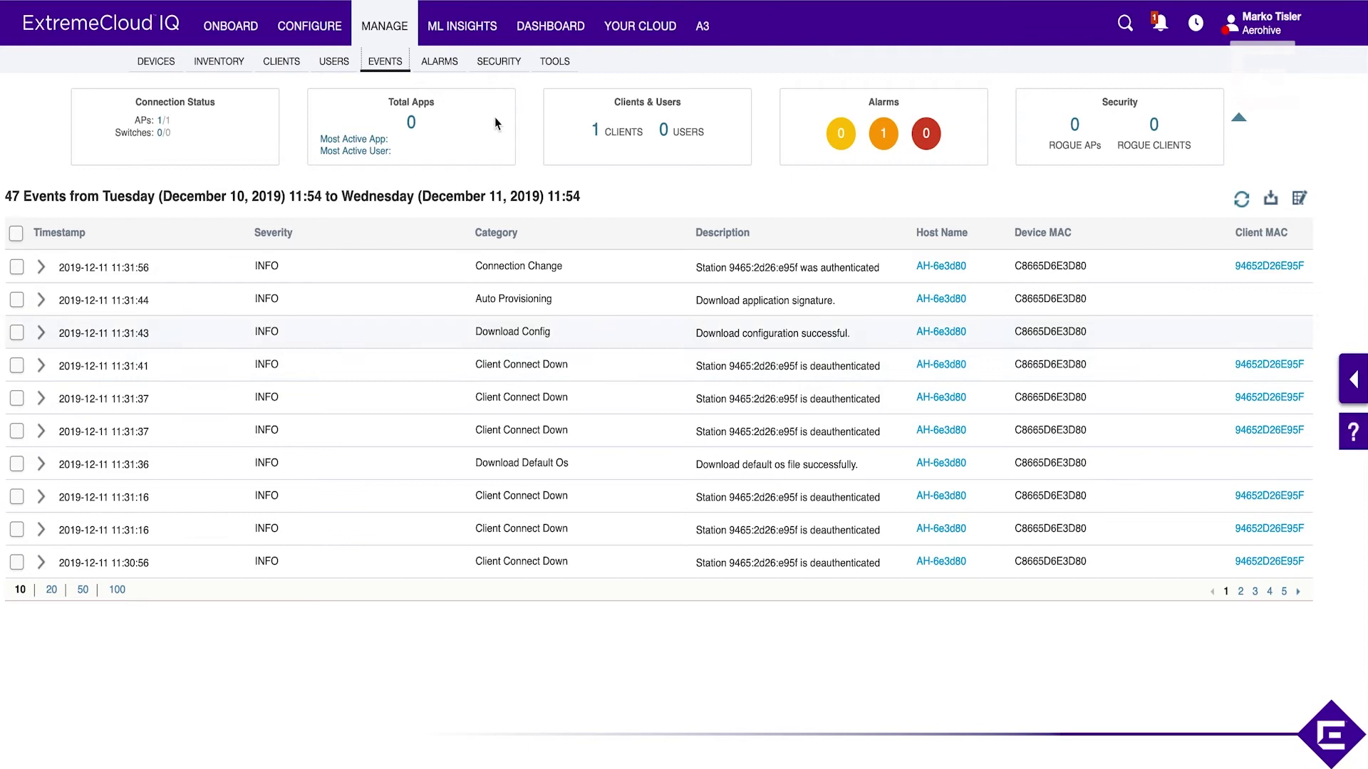
pyautogui.click(453, 70)
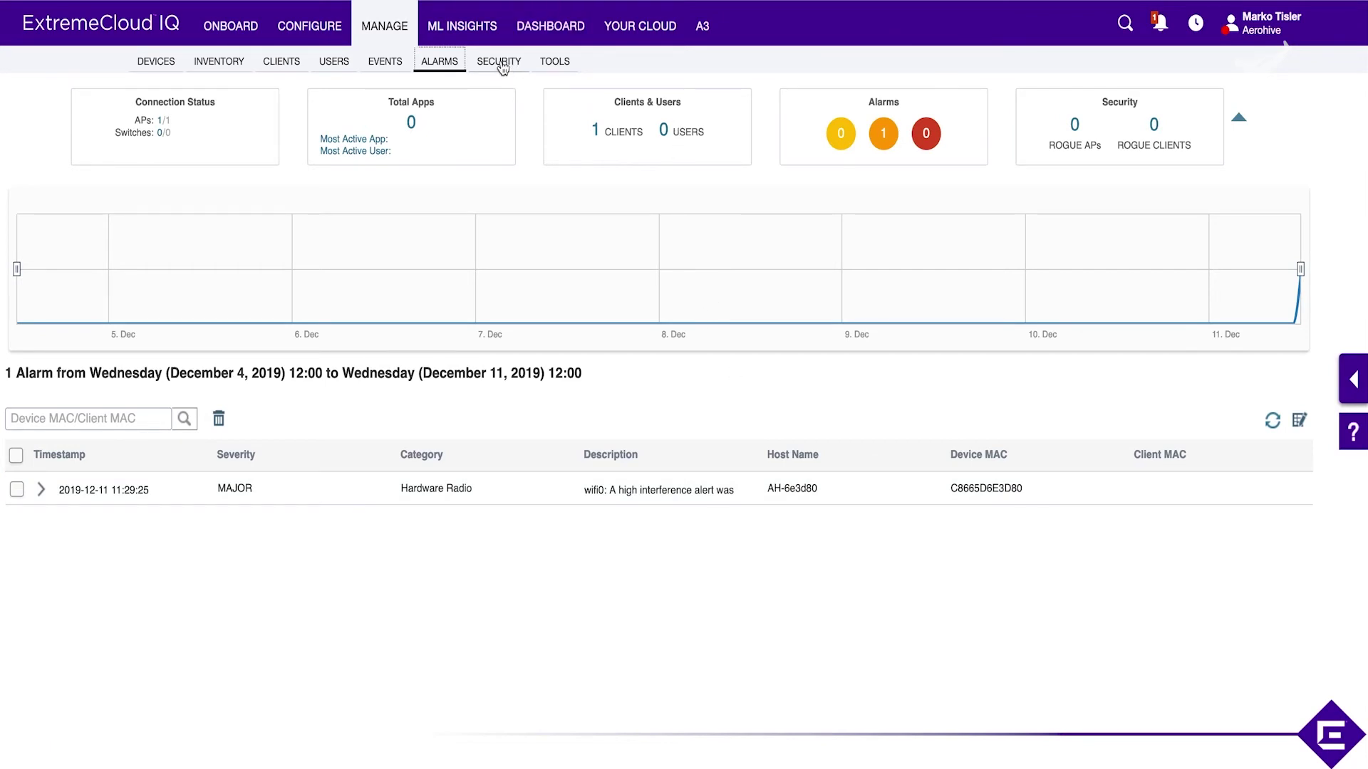
pyautogui.click(500, 62)
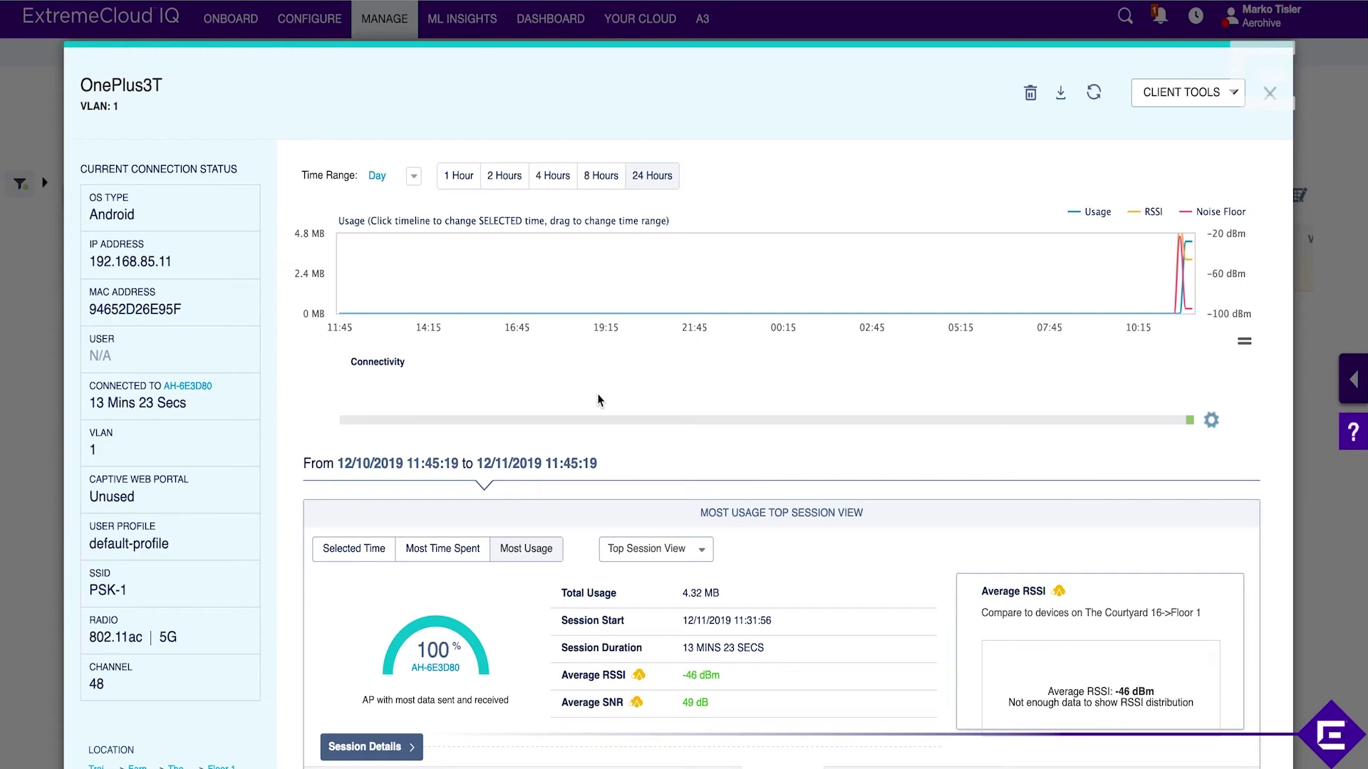
# Scroll the OnePlus3T client view, keeping the usage time range at Day.
pyautogui.scroll(-15, 598, 400)
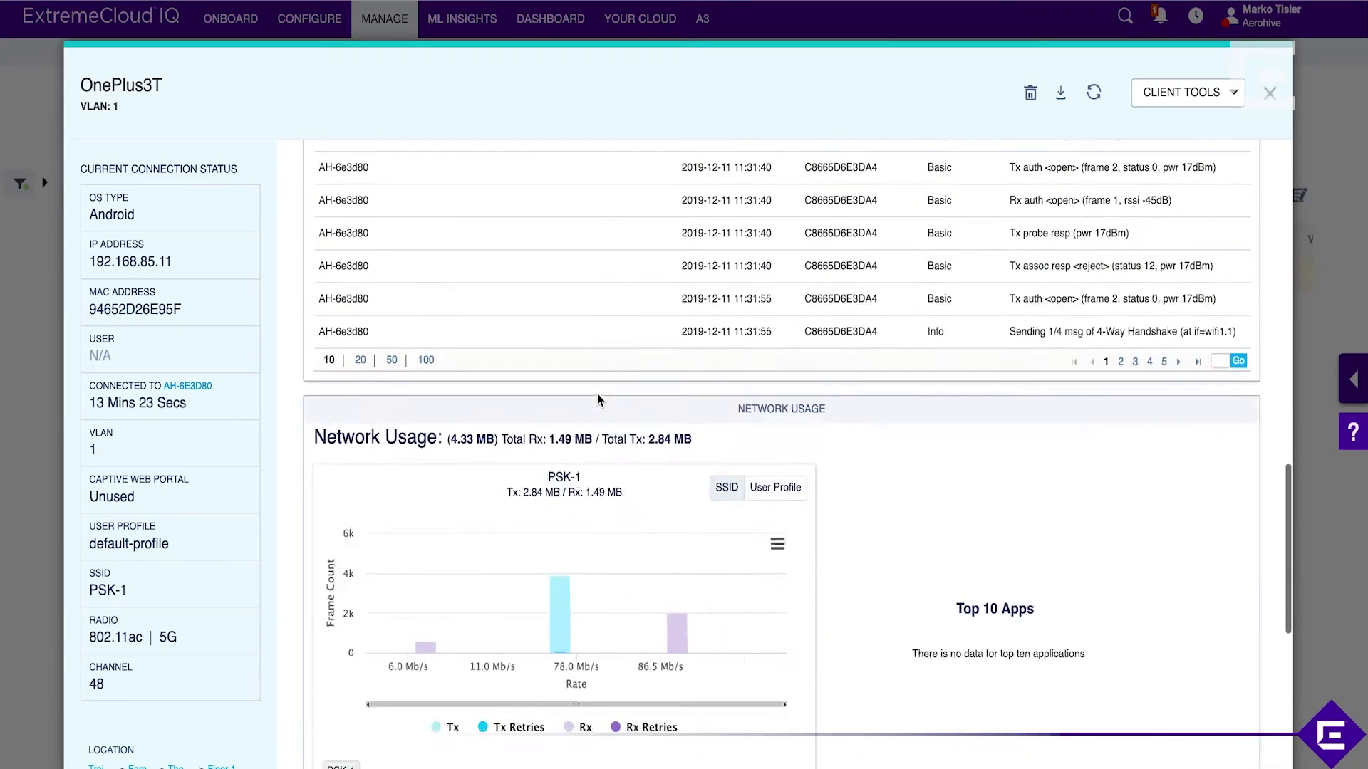
pyautogui.scroll(-7, 598, 400)
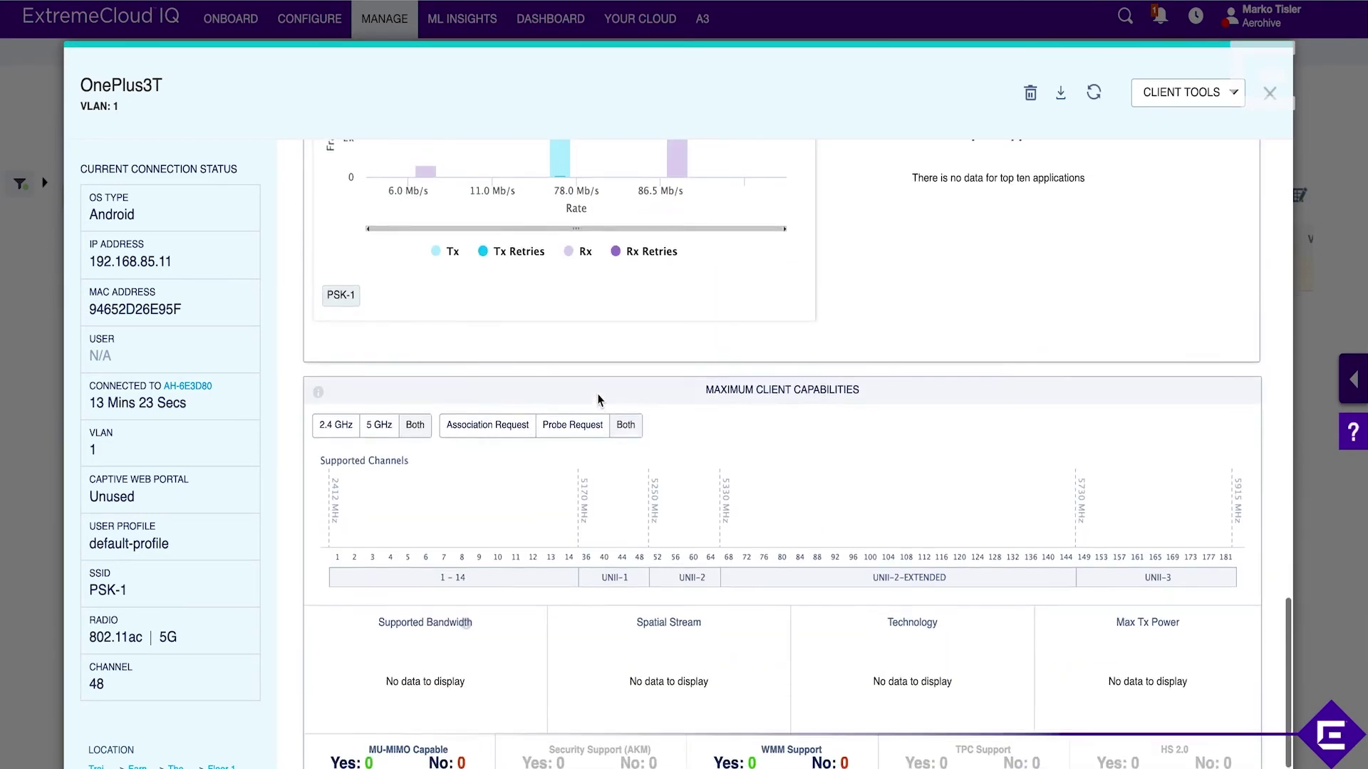
pyautogui.scroll(20, 599, 401)
pyautogui.scroll(-1, 753, 520)
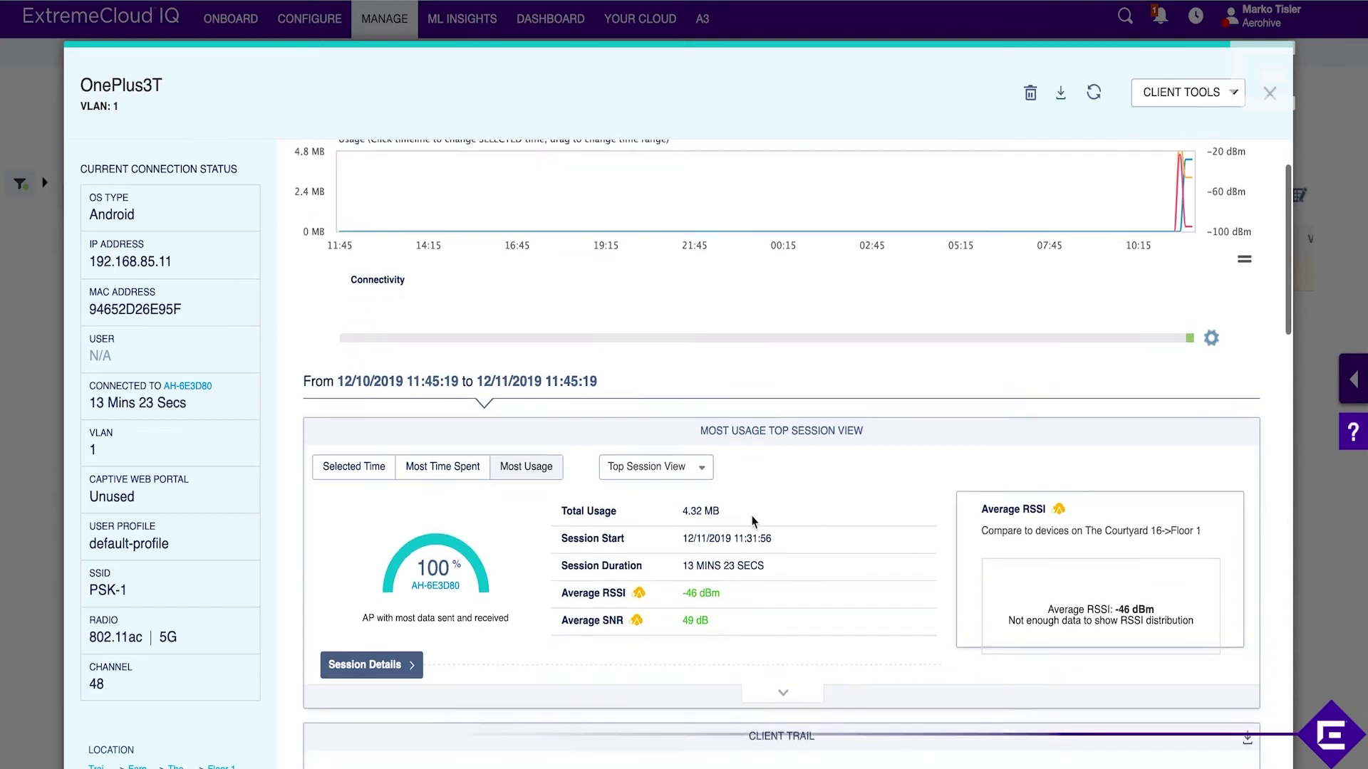
pyautogui.scroll(1, 753, 521)
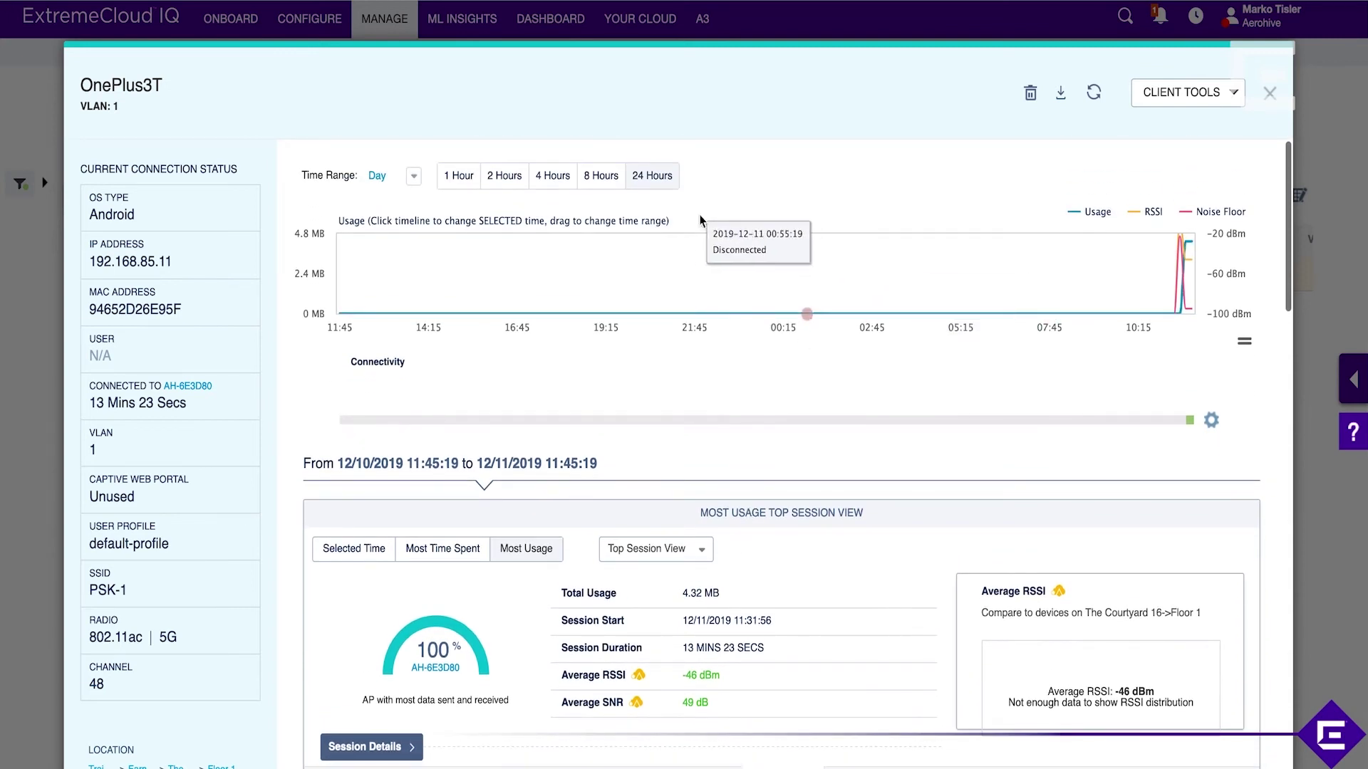
pyautogui.click(413, 176)
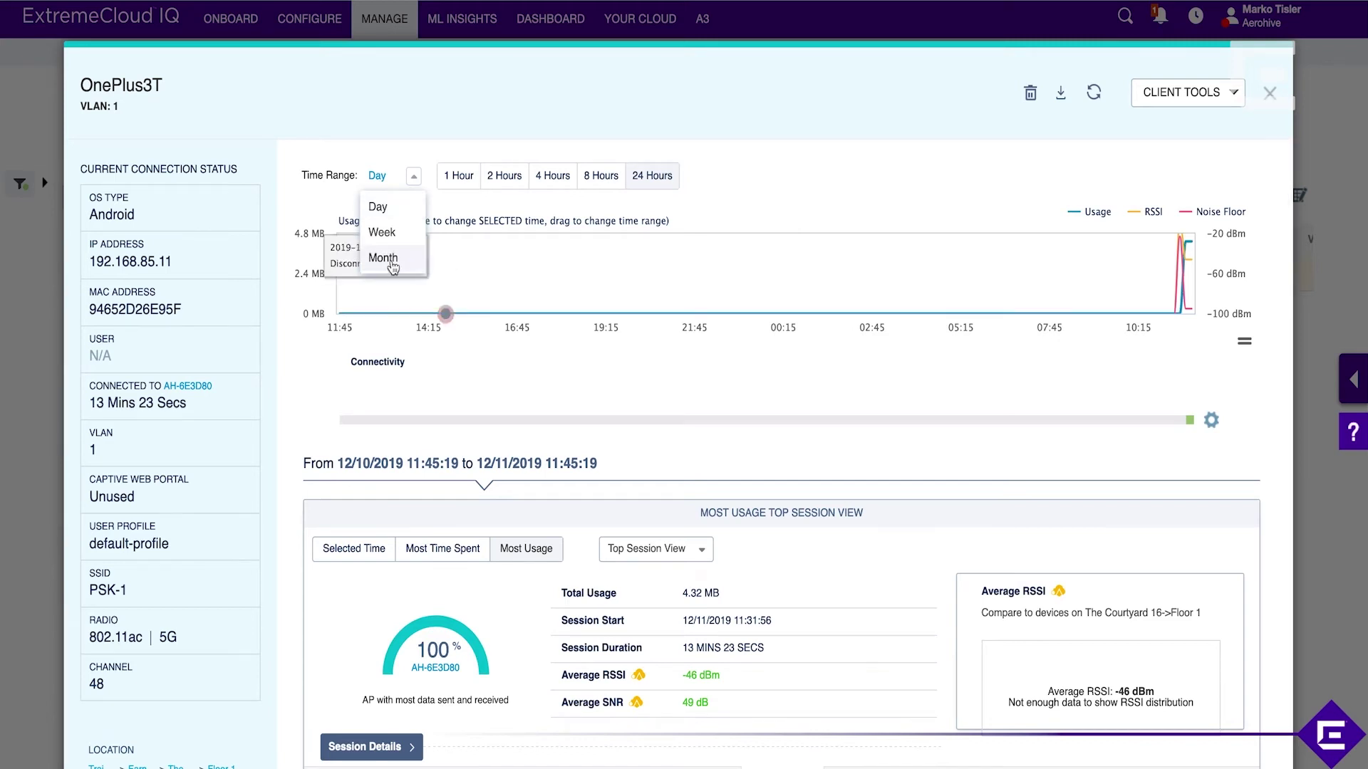
pyautogui.click(798, 203)
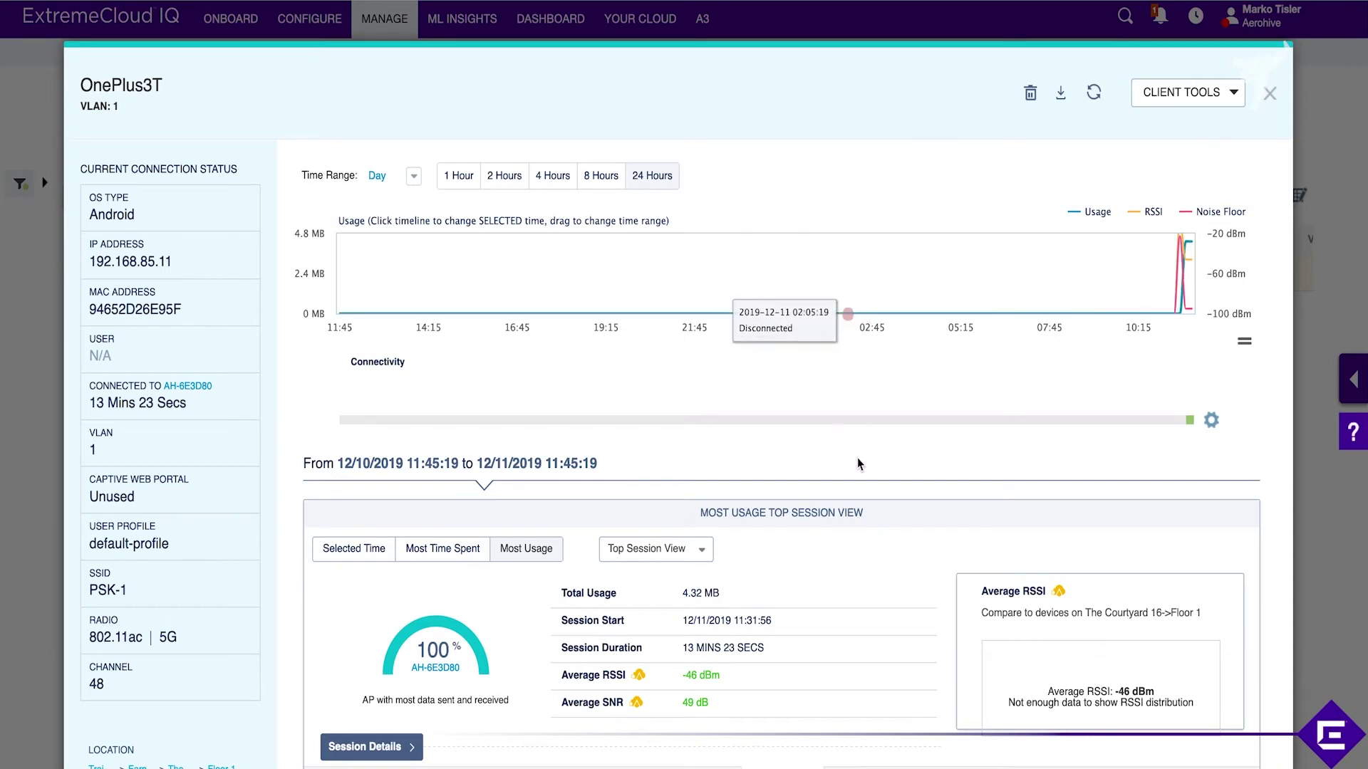
# Highlight the -46 dBm average RSSI and 49 dB average SNR, then expand the session details.
pyautogui.scroll(-3, 695, 347)
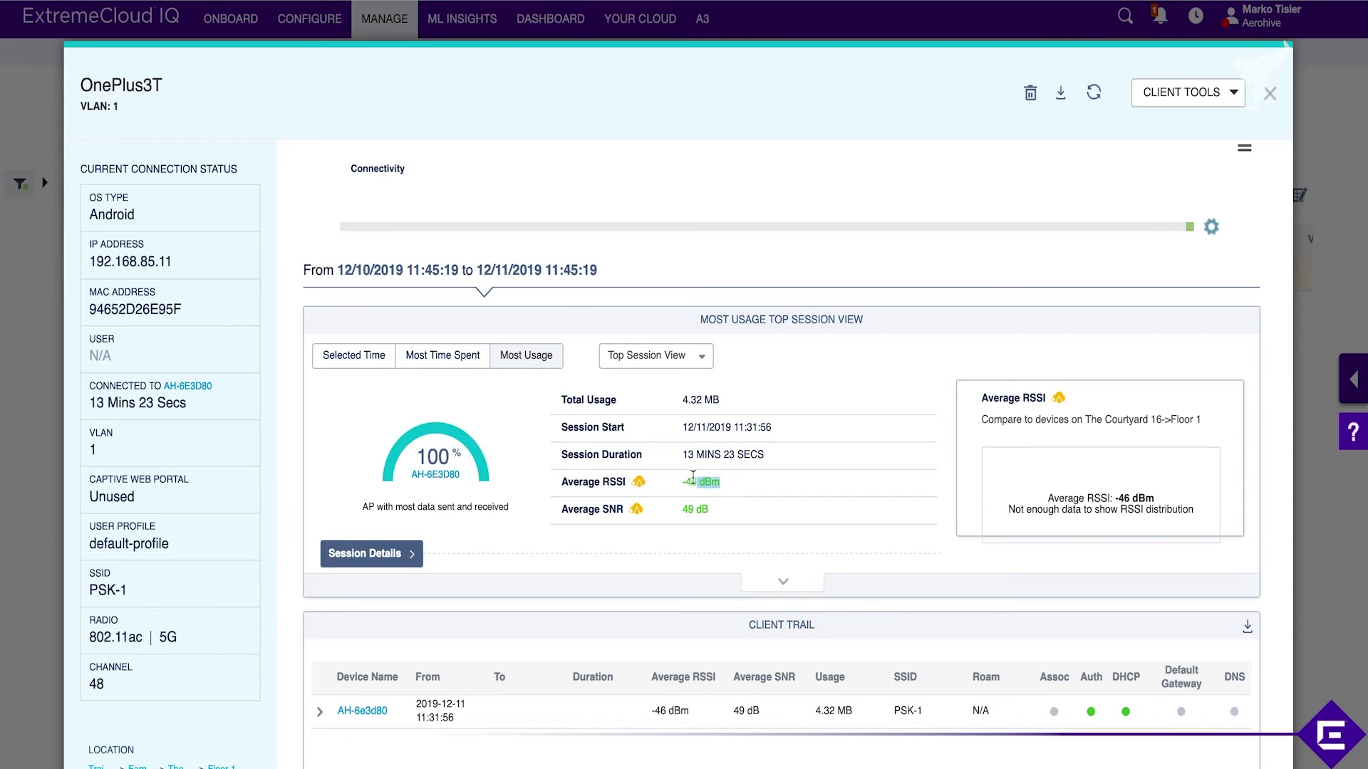
pyautogui.moveTo(692, 475); pyautogui.dragTo(682, 488)
pyautogui.moveTo(724, 509); pyautogui.dragTo(689, 506)
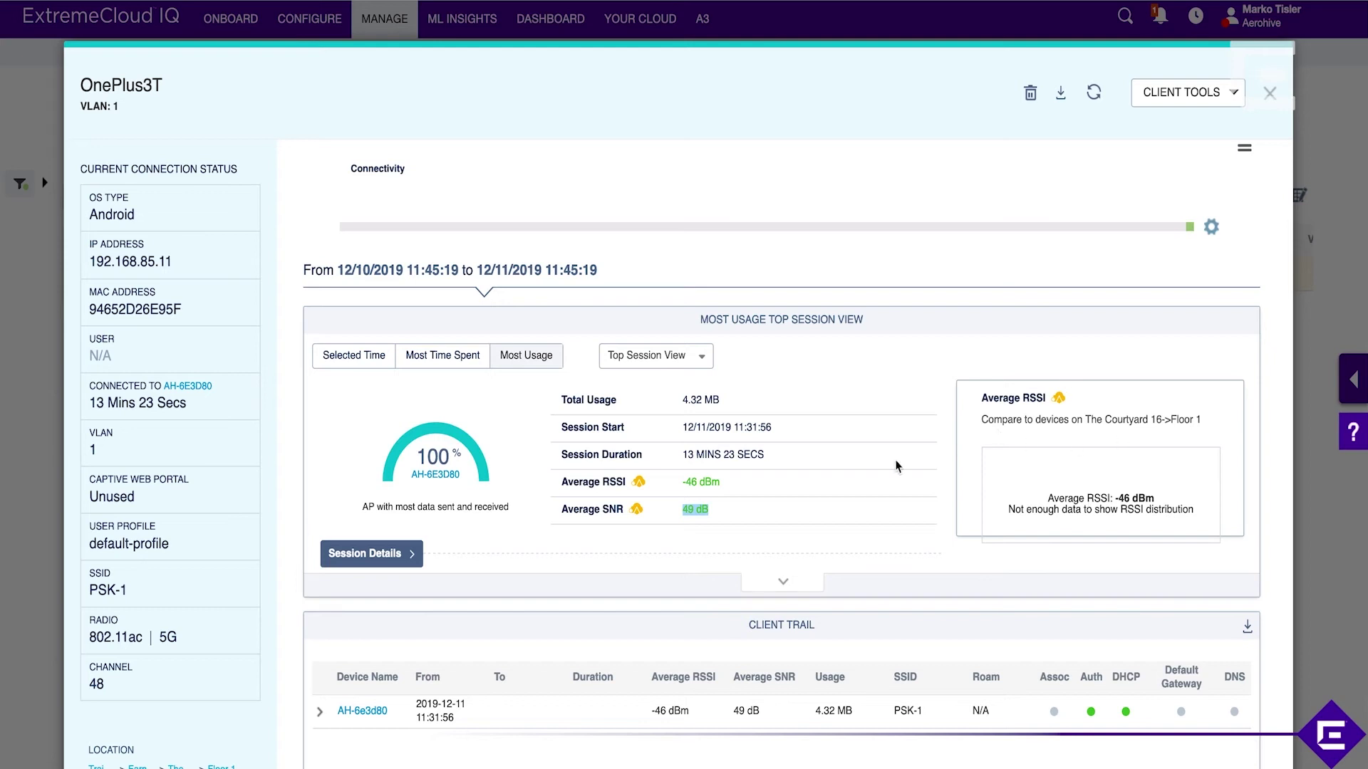
pyautogui.click(371, 555)
# Scroll through the OnePlus3T session's Client Health, Client Radio Info, Network and Authentication panels.
pyautogui.scroll(-3, 371, 557)
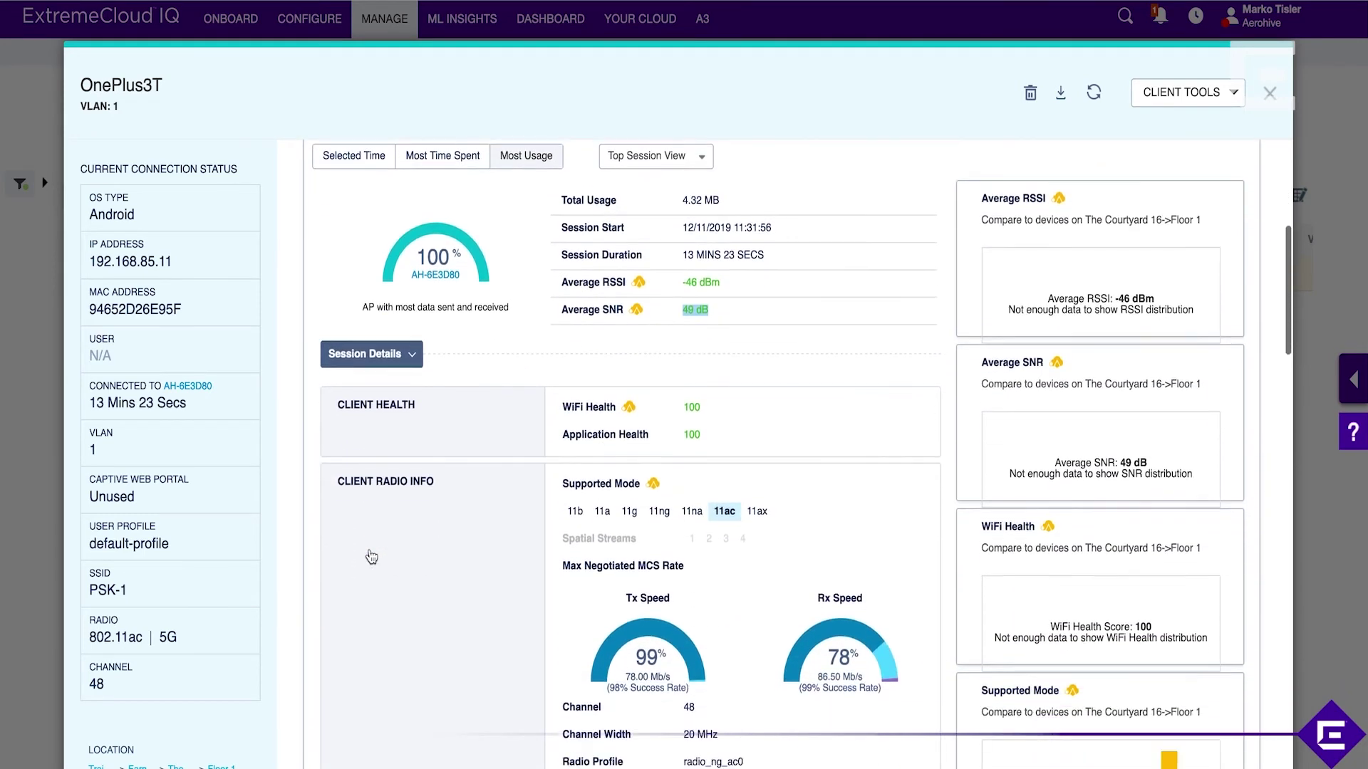
pyautogui.scroll(-2, 371, 557)
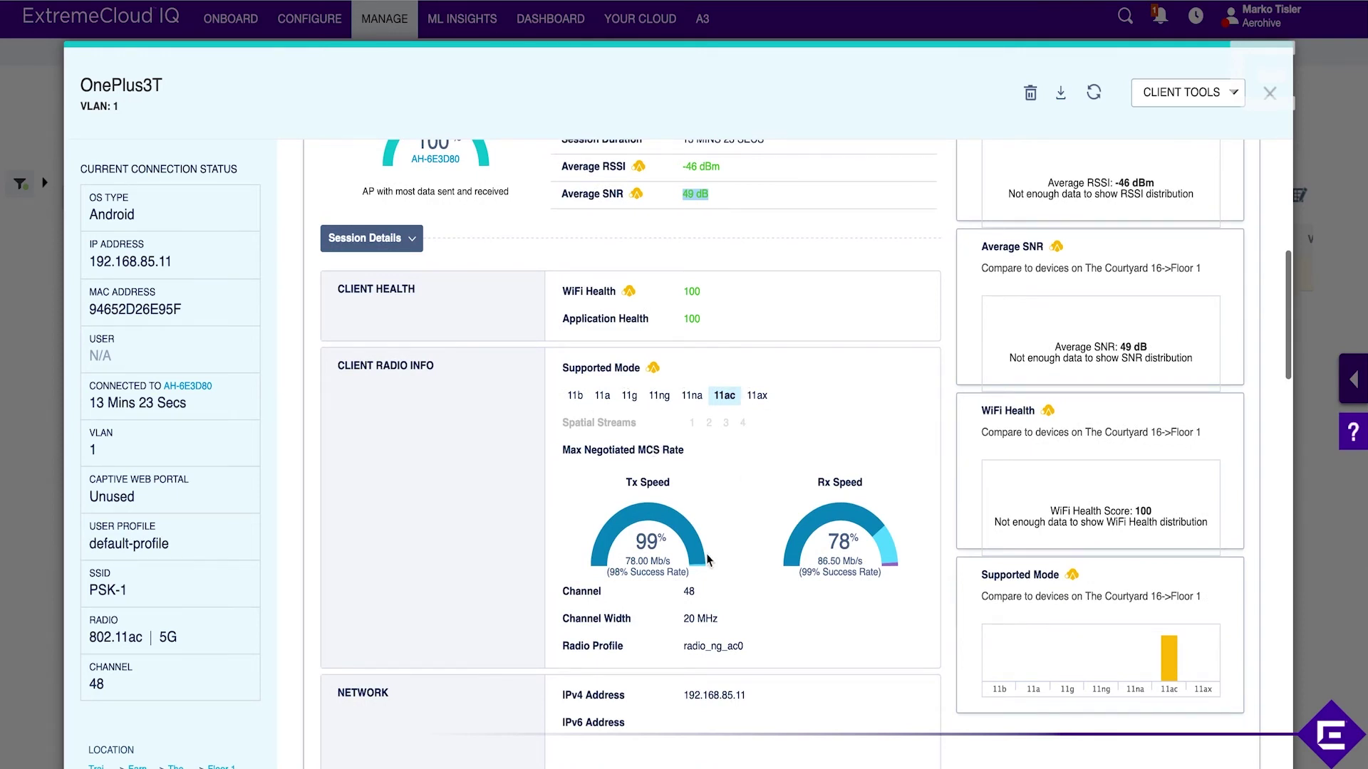
pyautogui.scroll(-1, 708, 560)
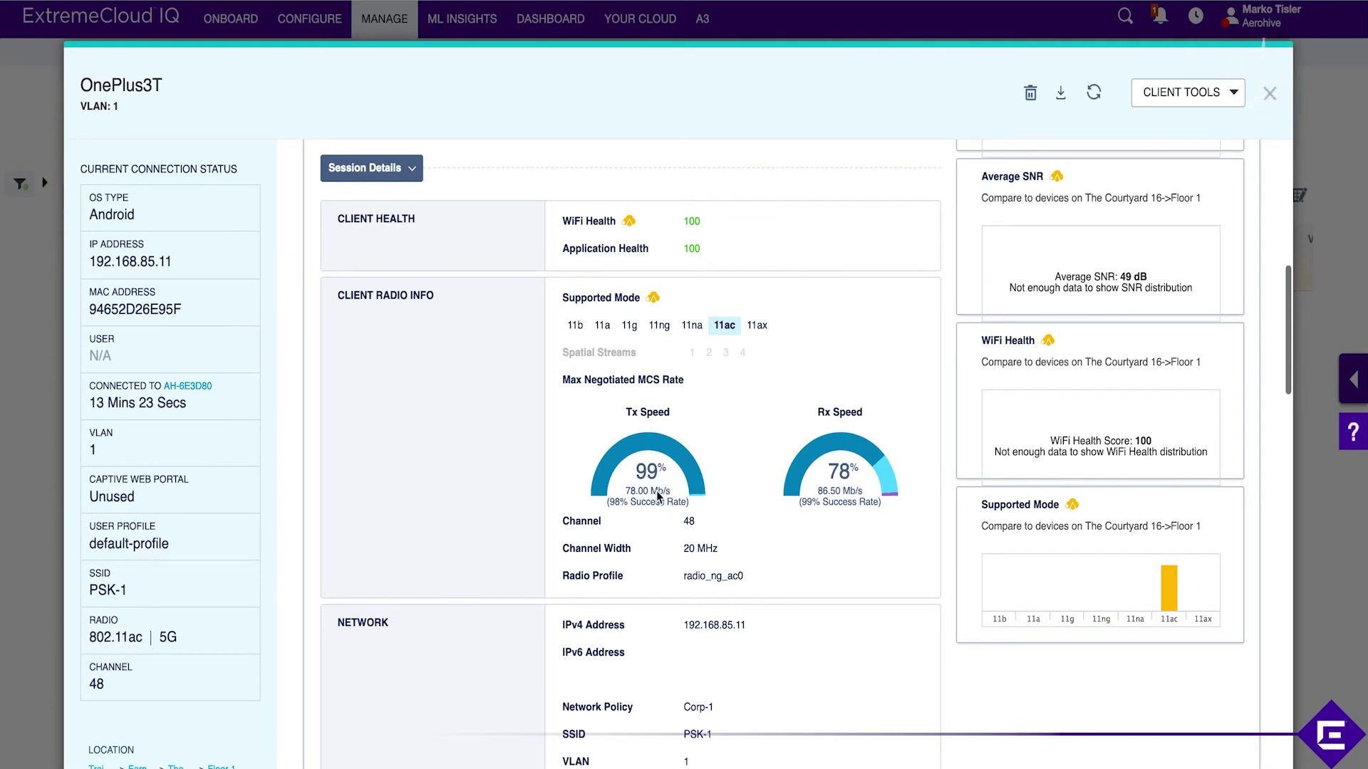
pyautogui.scroll(1, 660, 492)
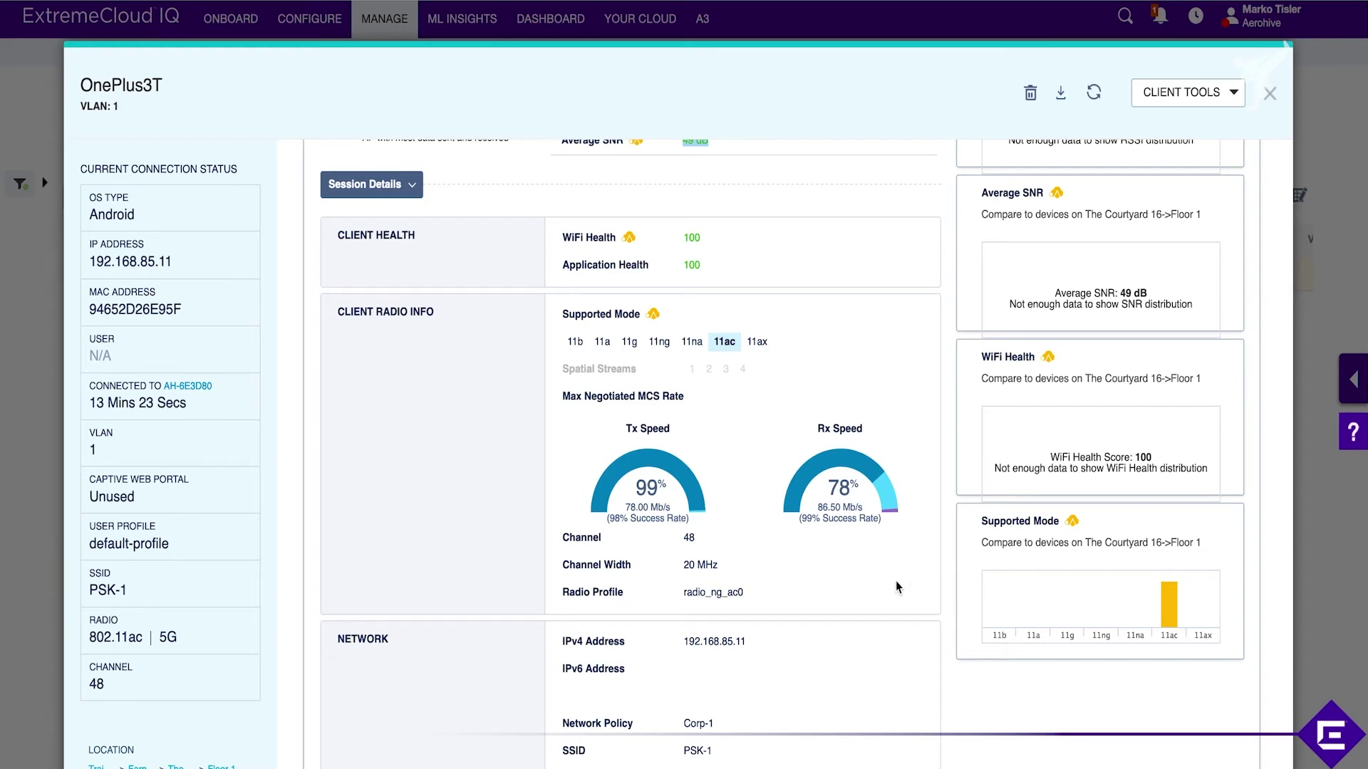
pyautogui.scroll(-4, 831, 479)
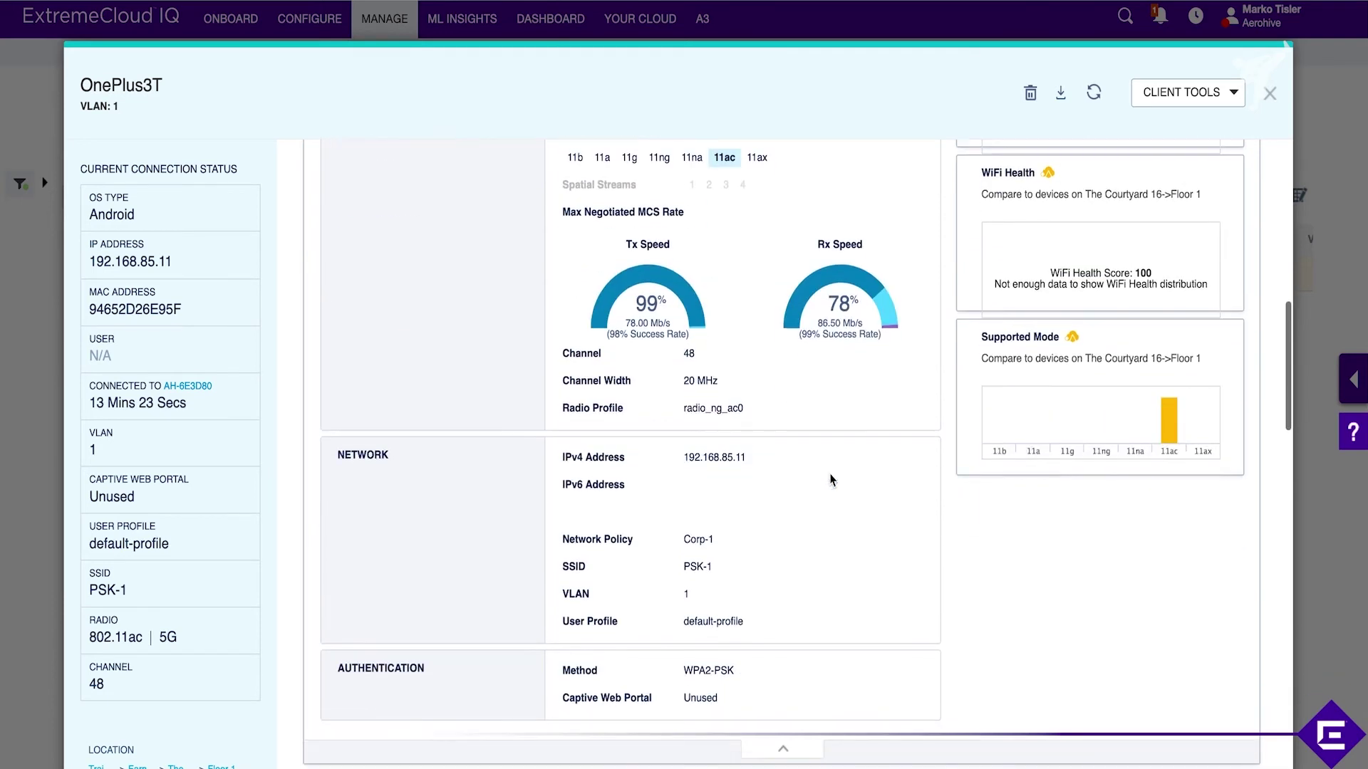
pyautogui.scroll(-12, 832, 478)
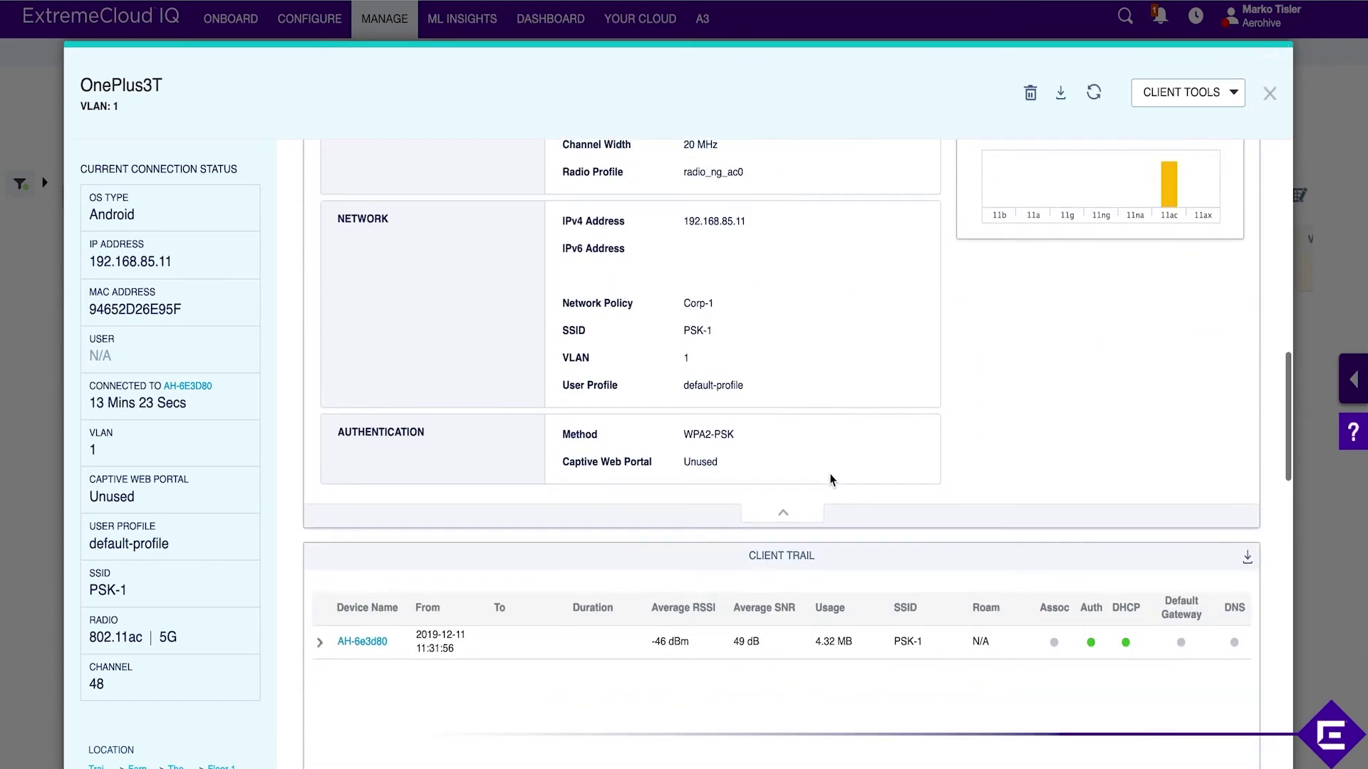
pyautogui.scroll(1, 830, 474)
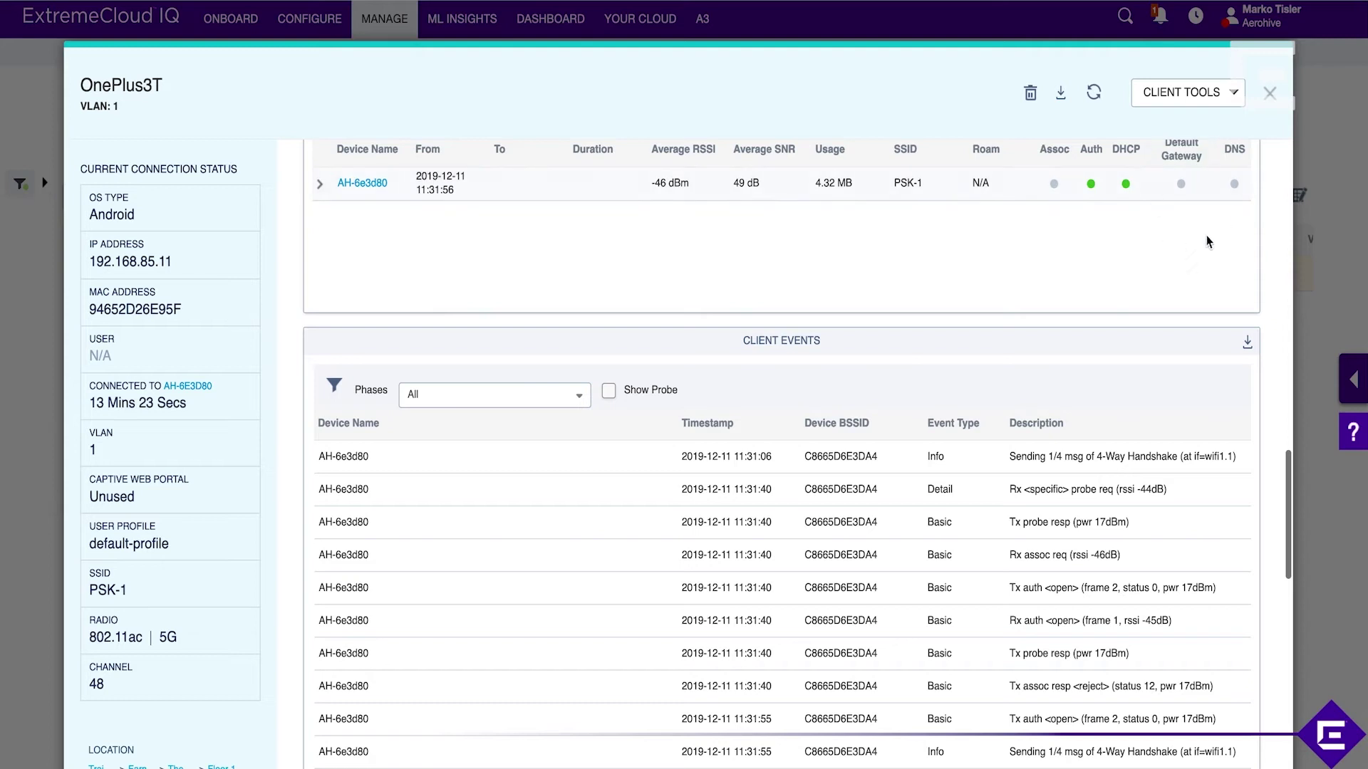
pyautogui.click(1181, 194)
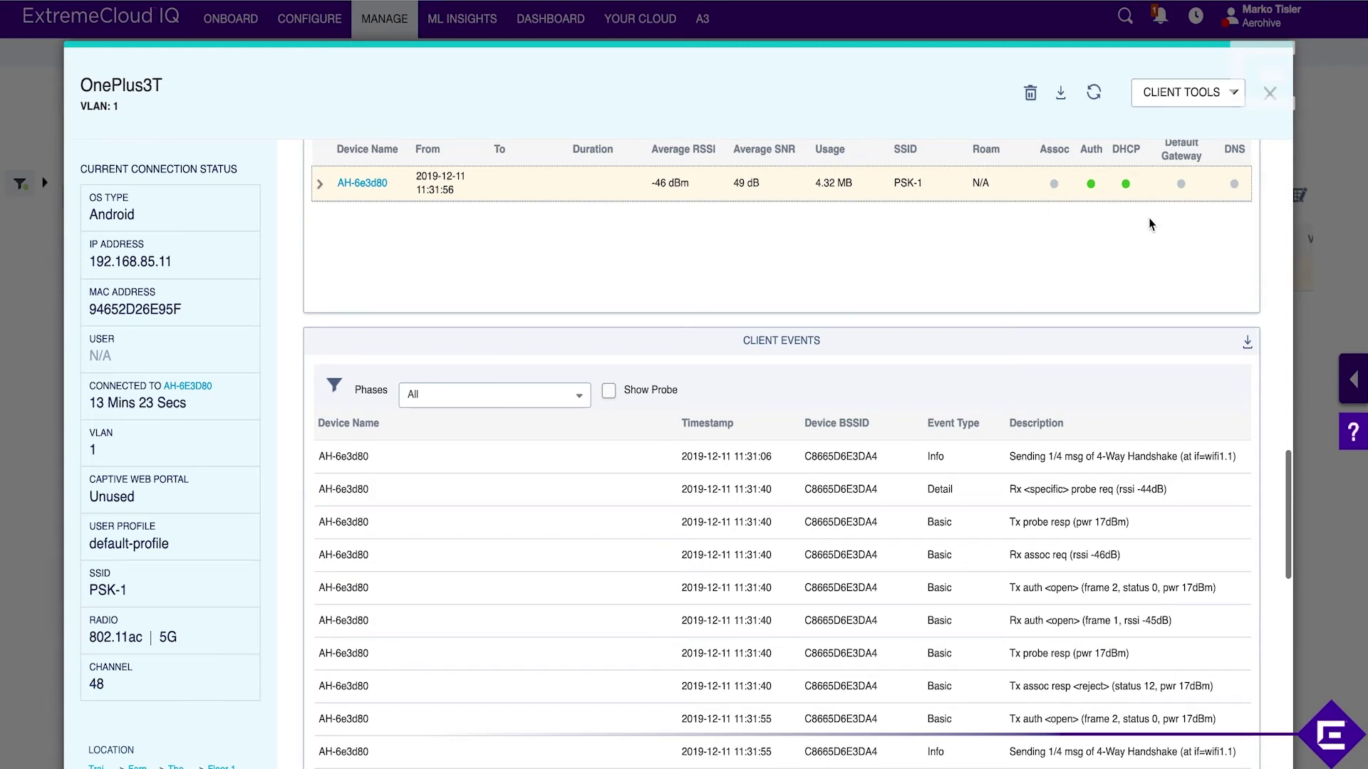
pyautogui.scroll(-3, 1147, 249)
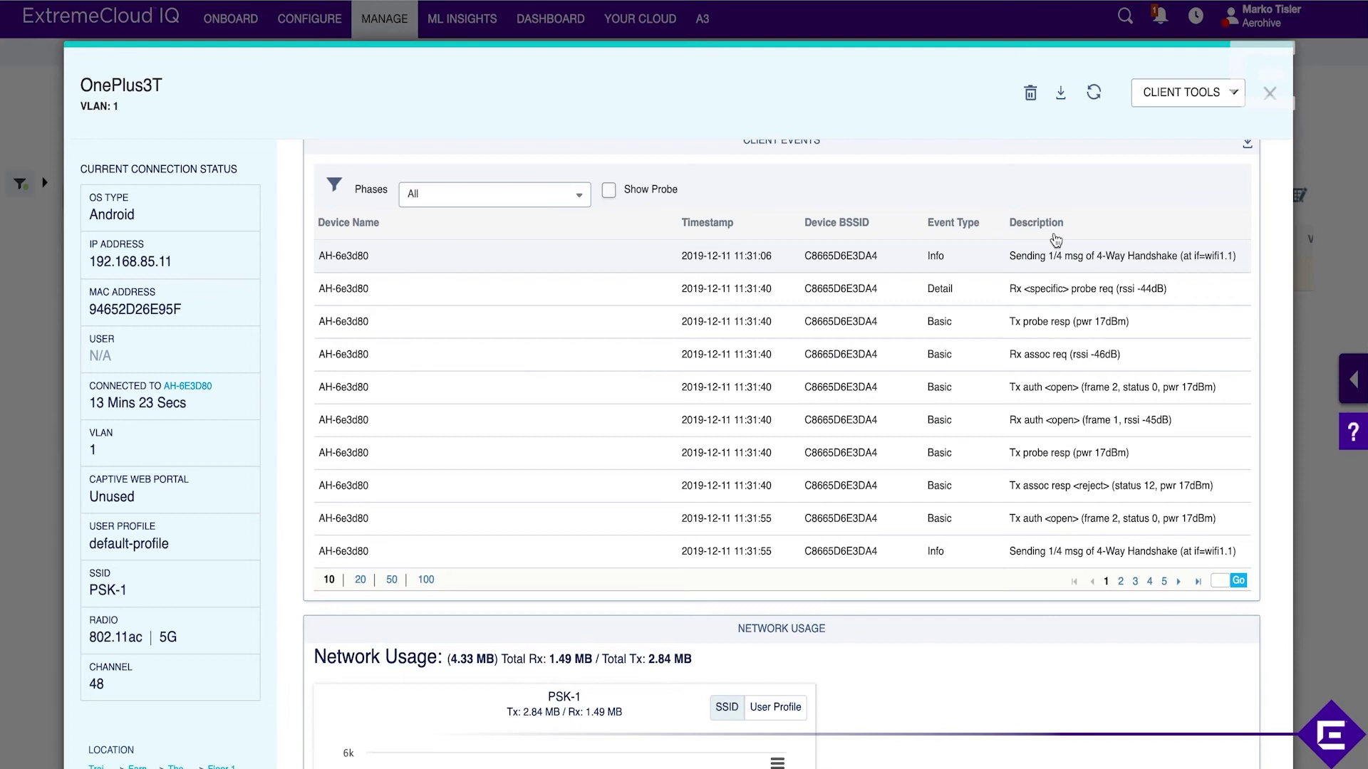
pyautogui.scroll(-2, 1066, 255)
pyautogui.scroll(3, 1066, 255)
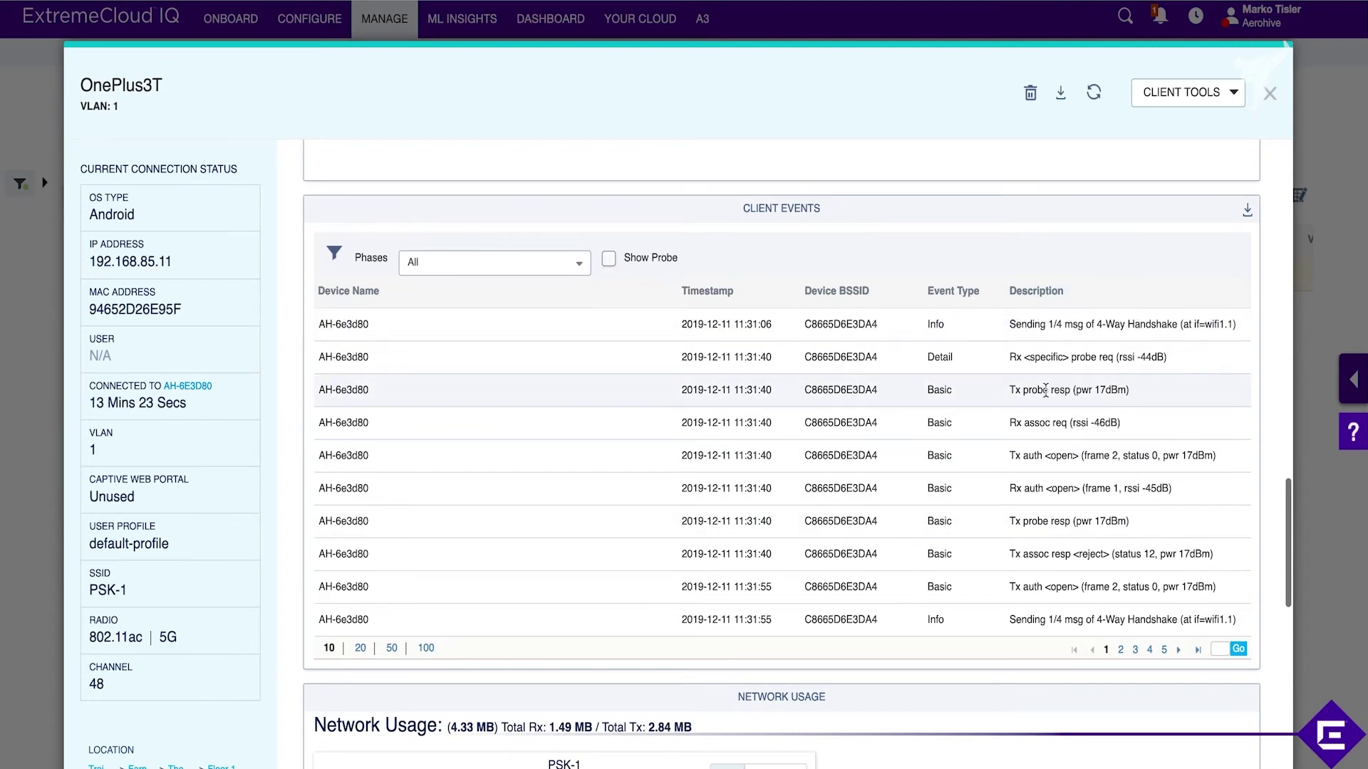
pyautogui.scroll(-1, 1094, 453)
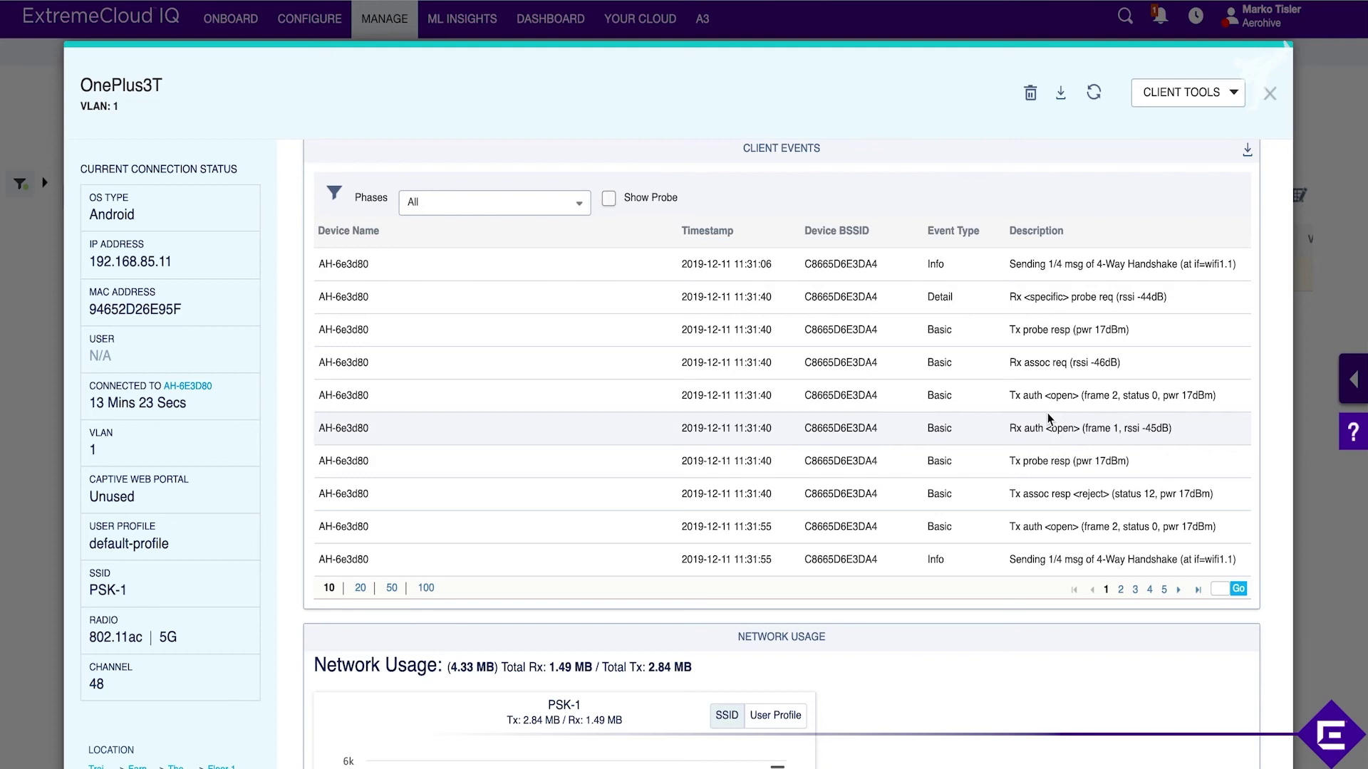
pyautogui.scroll(-5, 1048, 419)
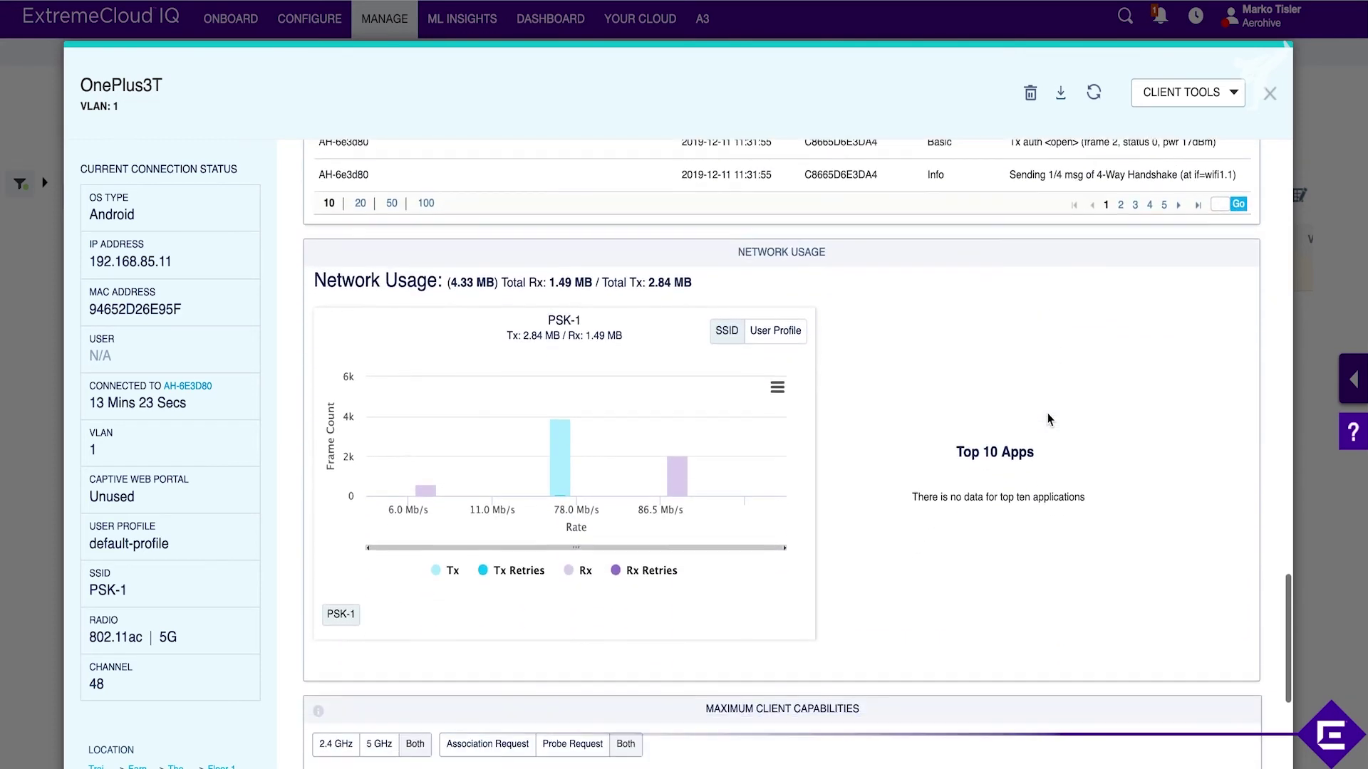
# Review the OnePlus3T client panel's session details.
pyautogui.scroll(-1, 1048, 419)
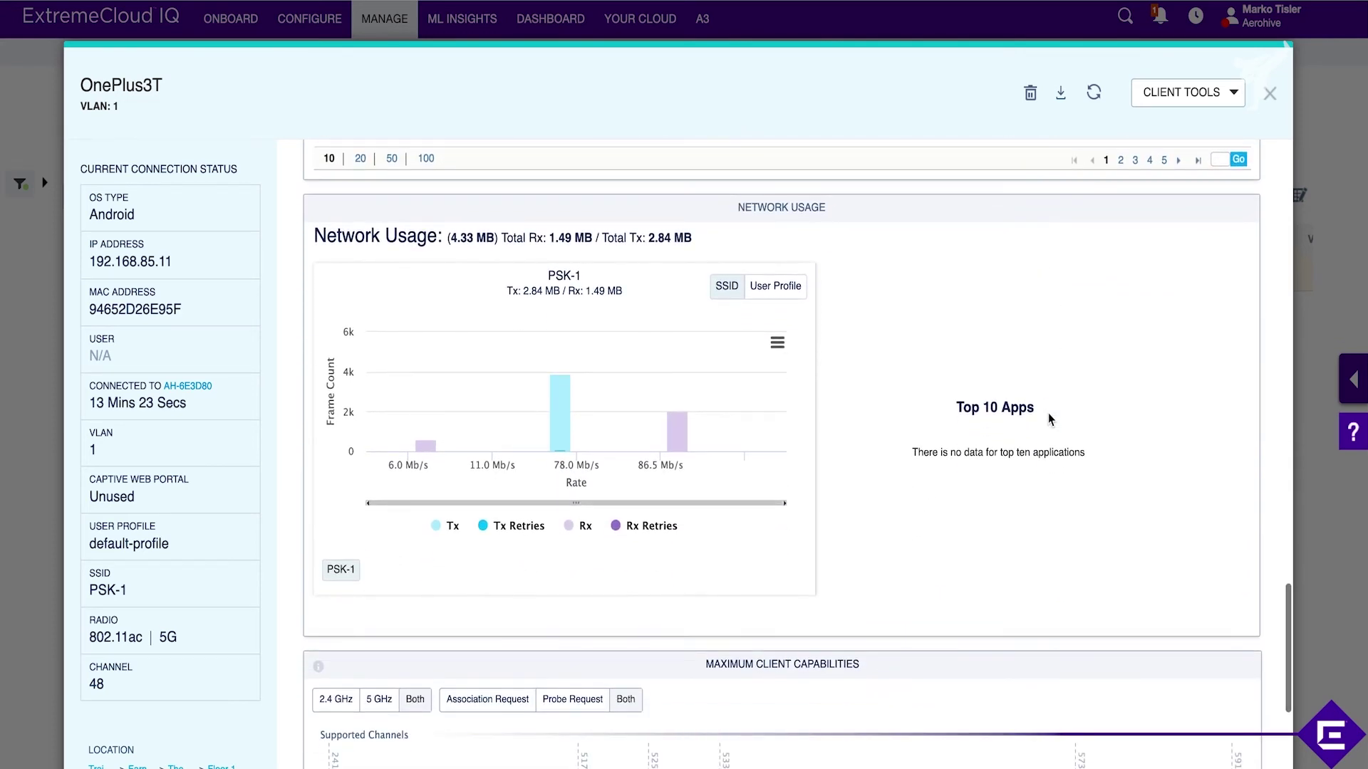
pyautogui.moveTo(462, 452)
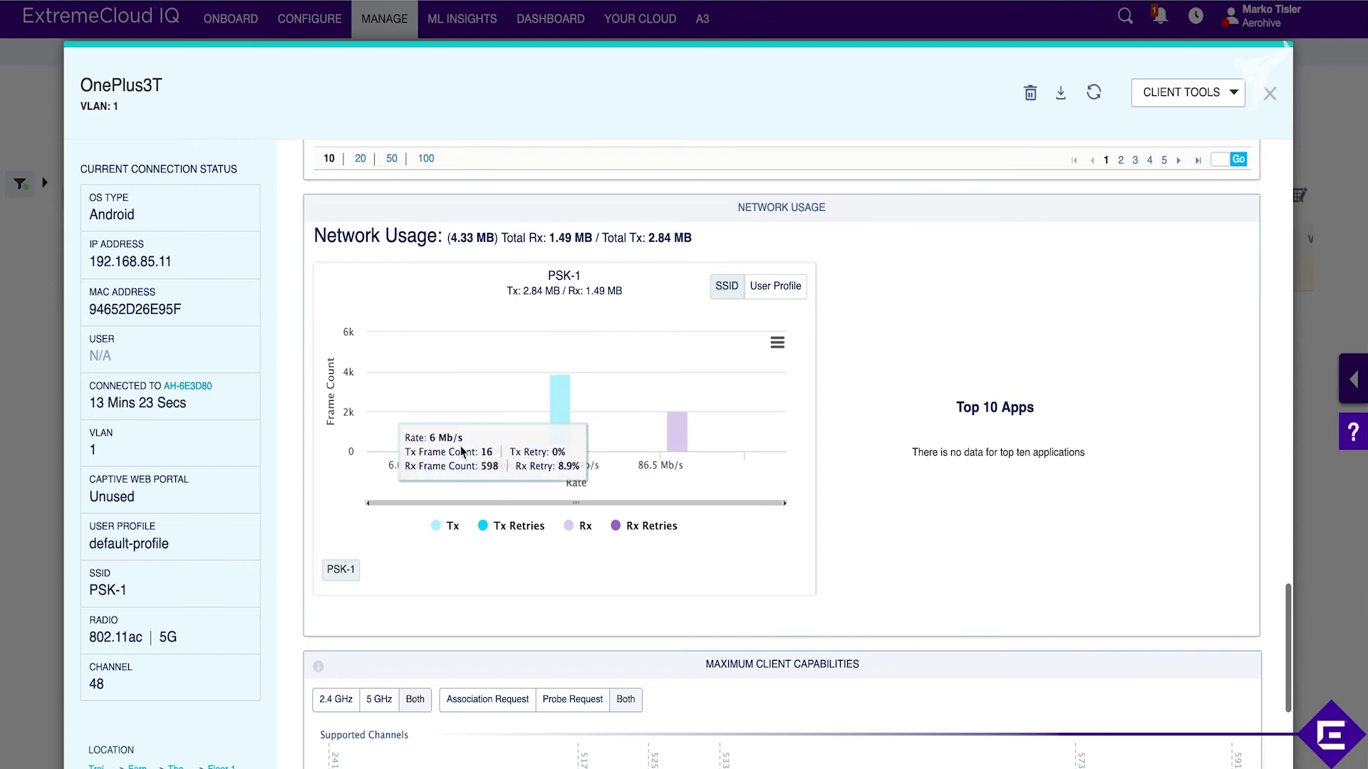
pyautogui.moveTo(558, 435)
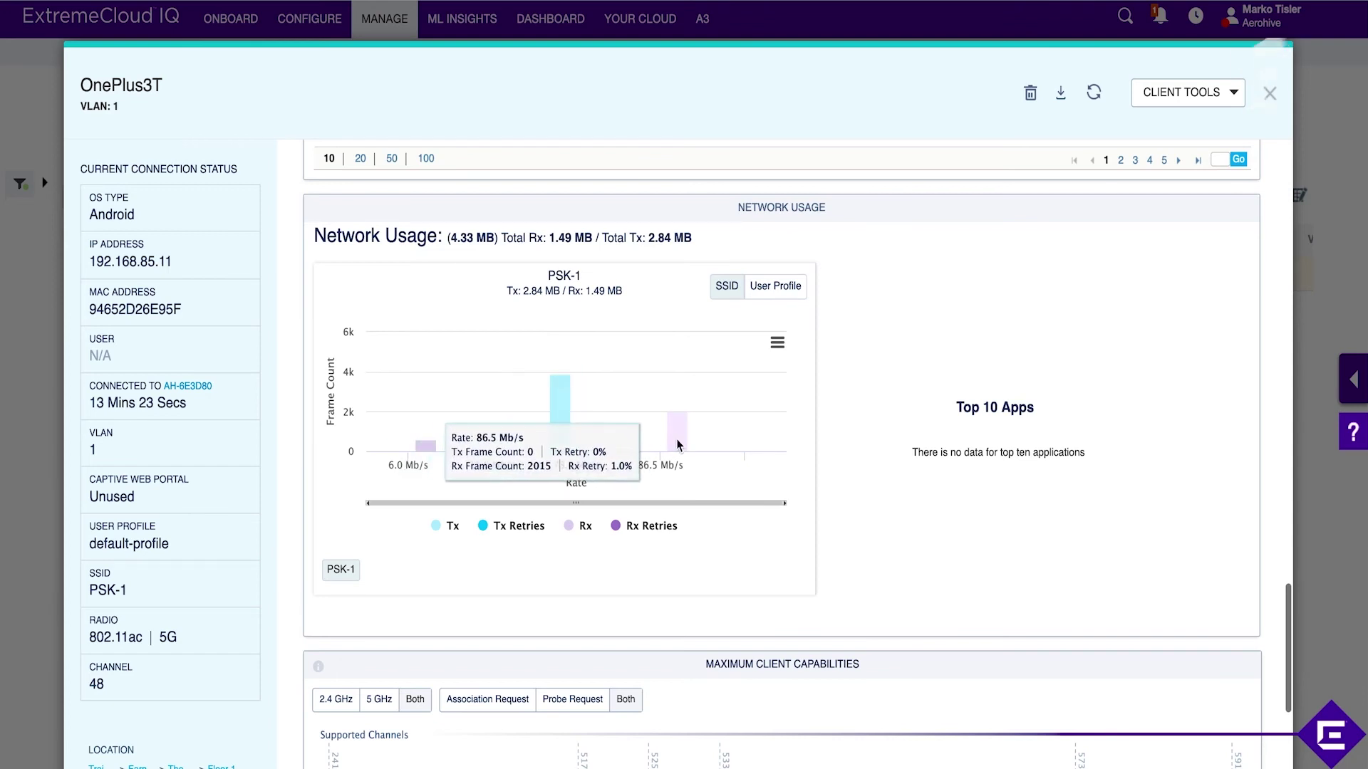
pyautogui.scroll(-3, 631, 515)
pyautogui.scroll(-4, 631, 515)
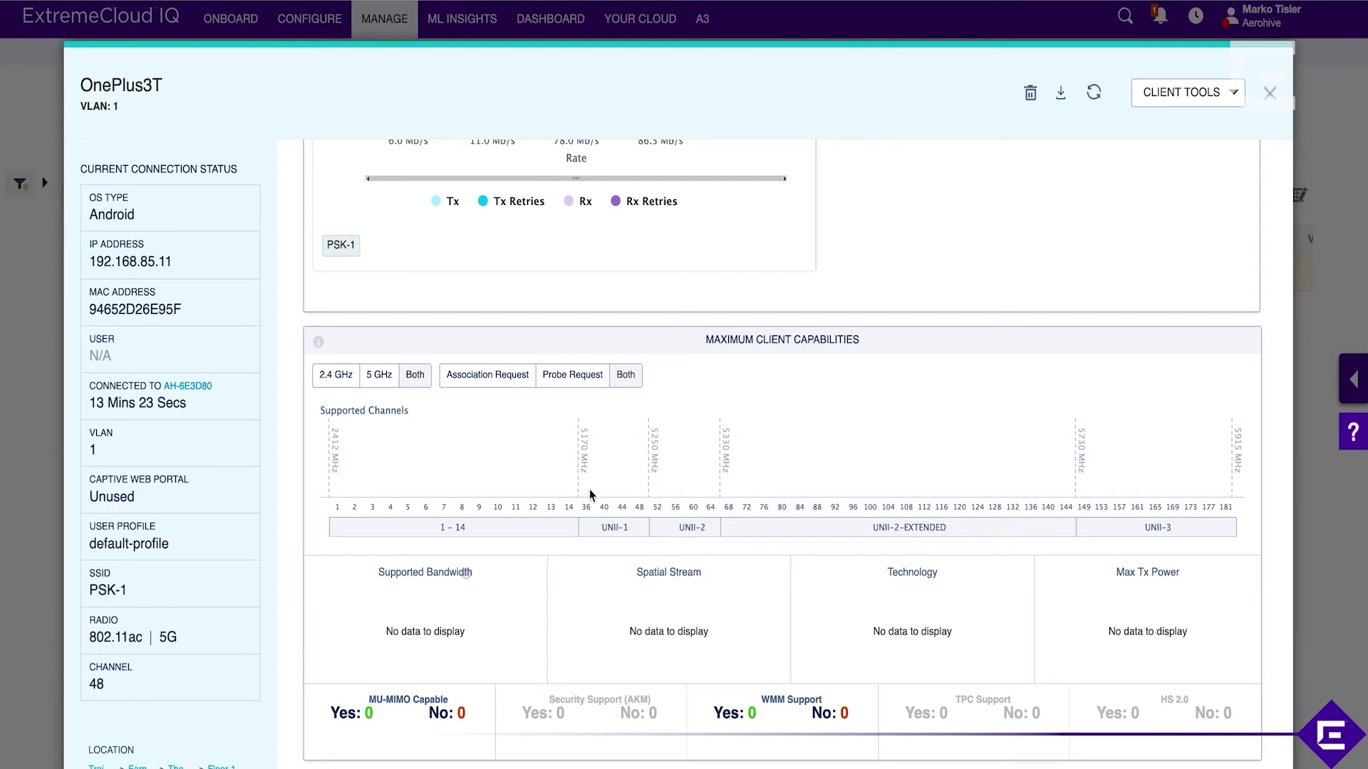
pyautogui.scroll(15, 441, 586)
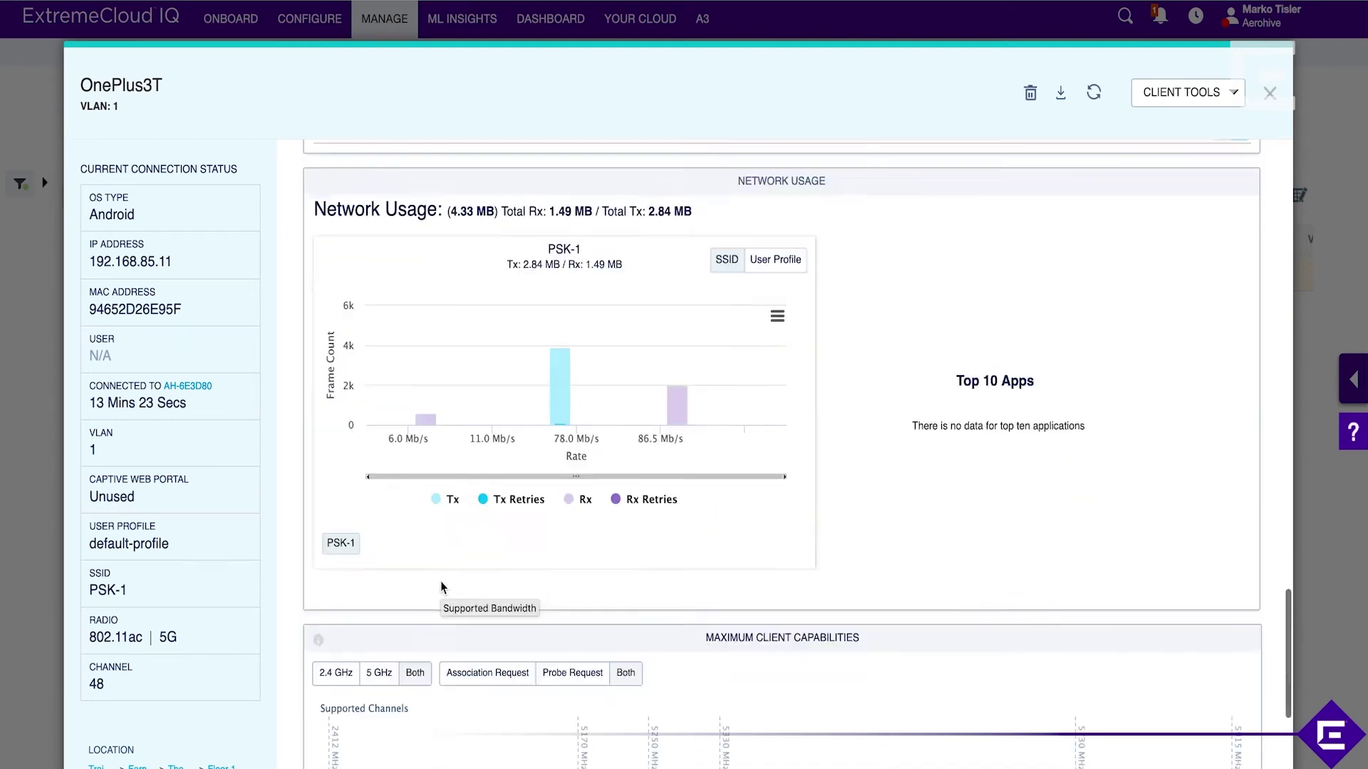
# Refresh the OnePlus3T data up to 12/11/2019 11:47:44, then close its details.
pyautogui.click(1095, 100)
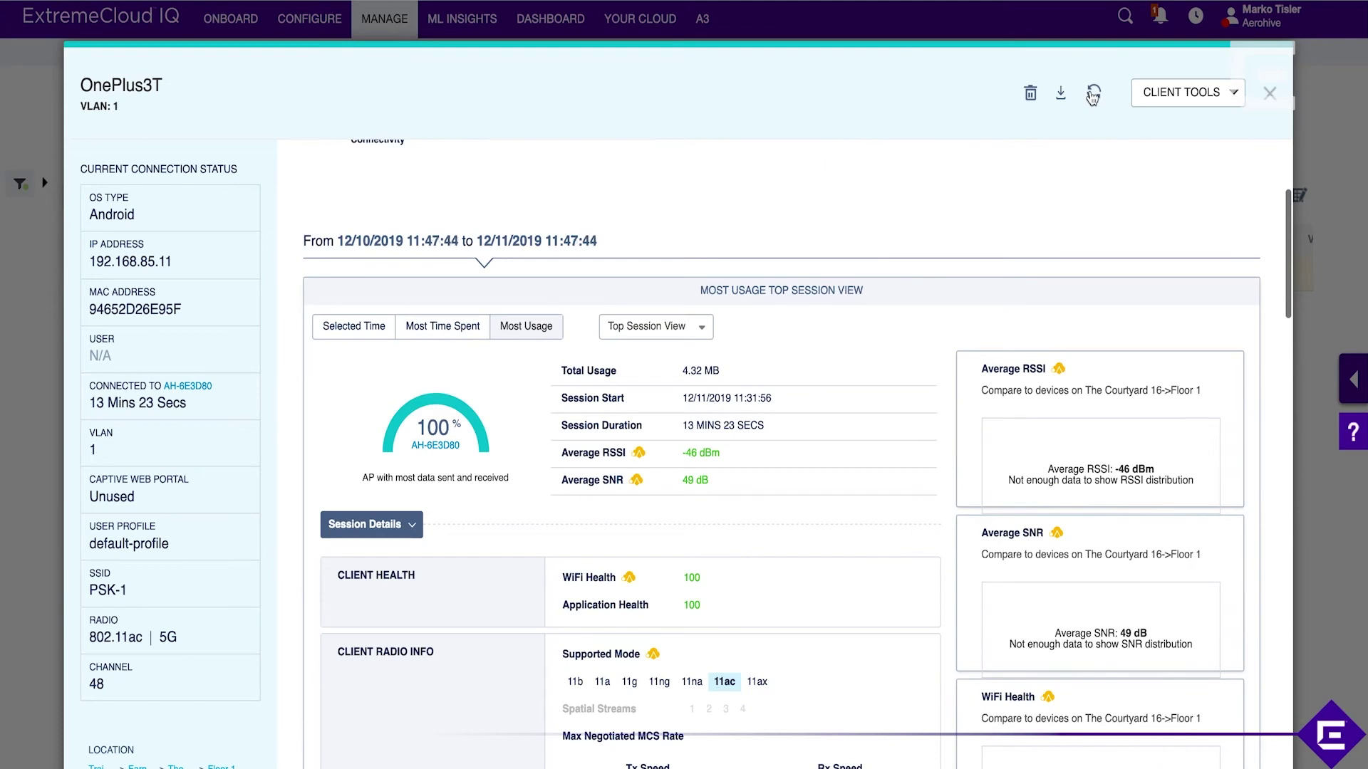
pyautogui.scroll(-15, 956, 520)
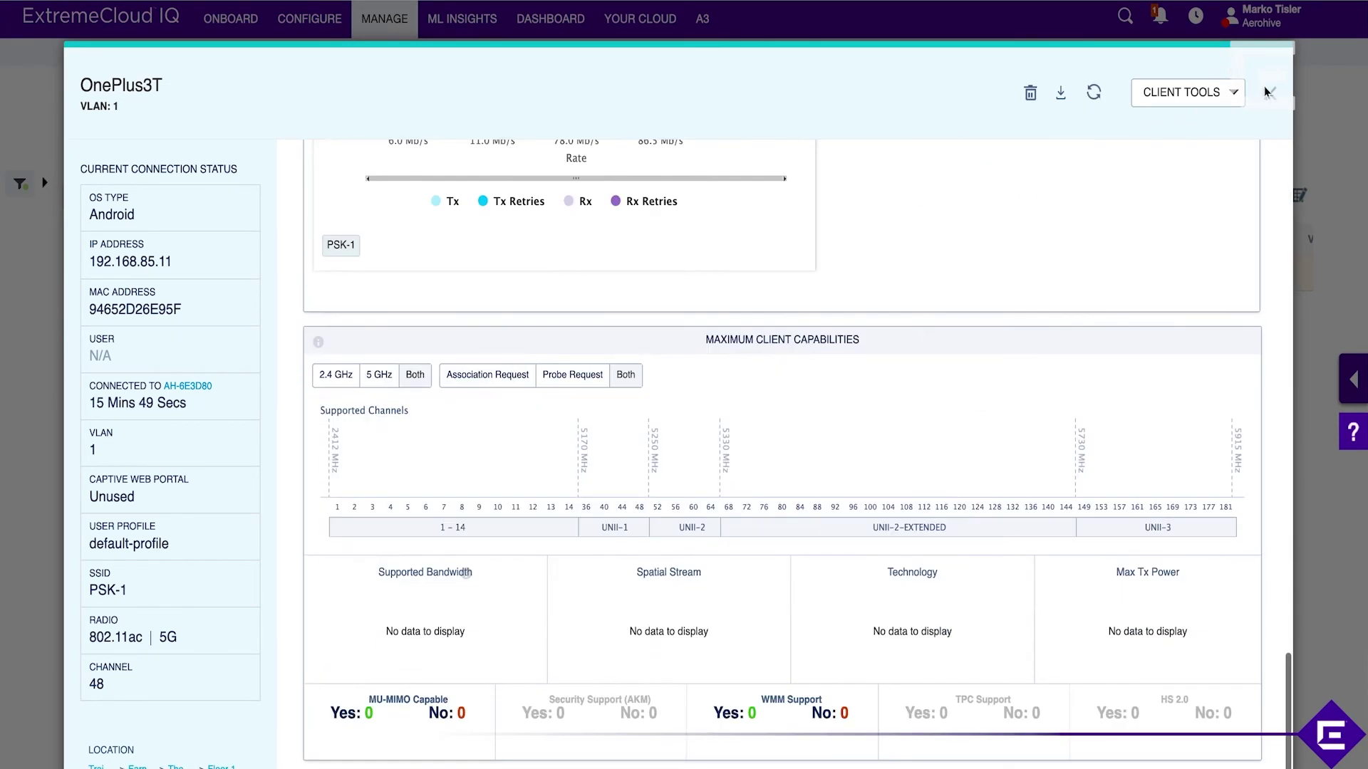
pyautogui.click(1269, 92)
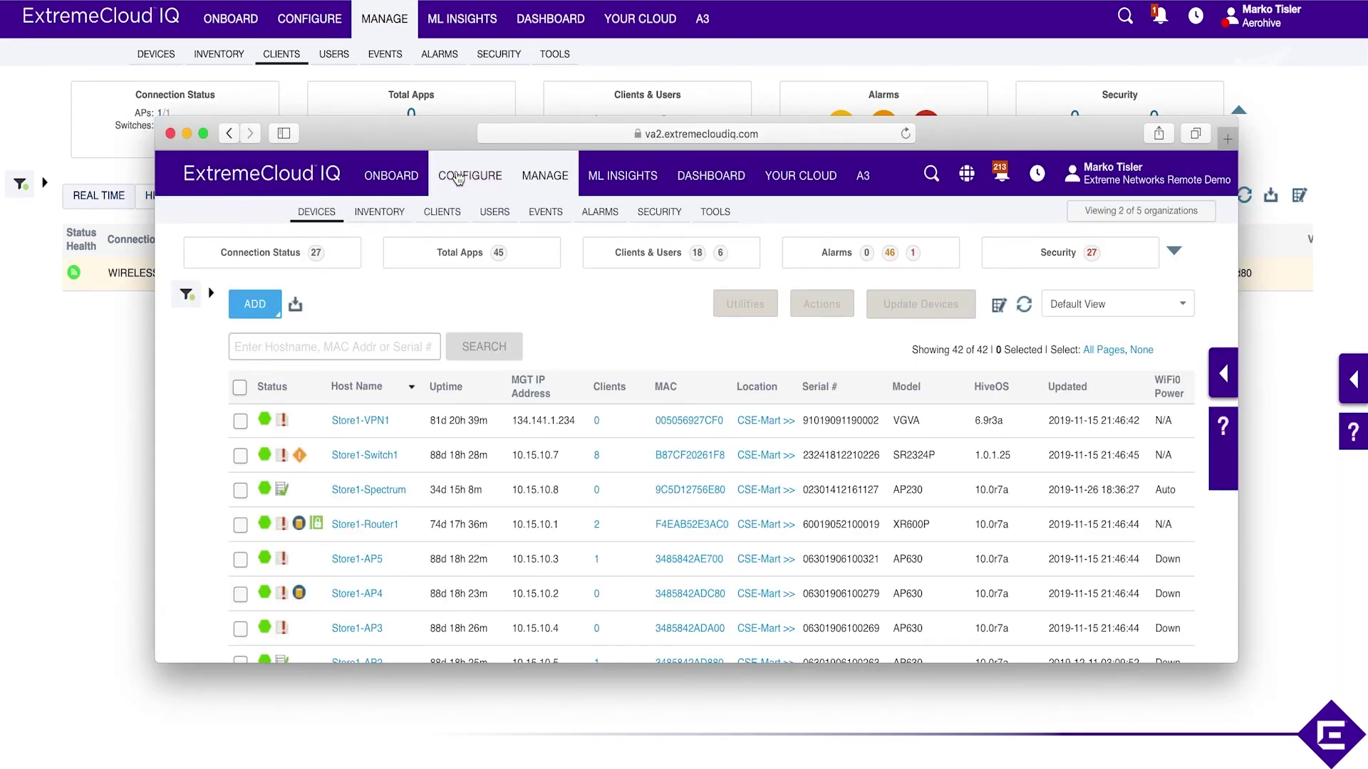
# From the connected clients list, open the galaxys8 Galaxy S8 client's details.
pyautogui.click(443, 213)
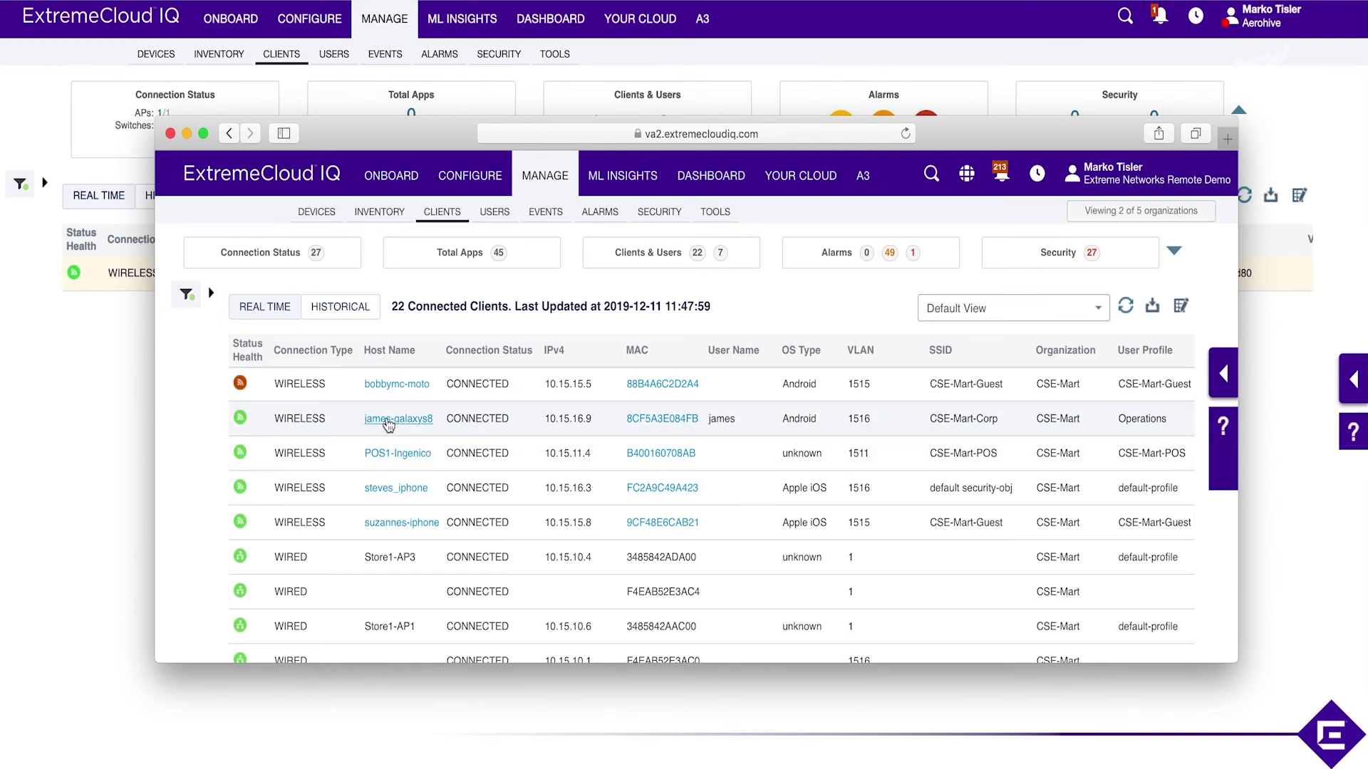
pyautogui.click(388, 422)
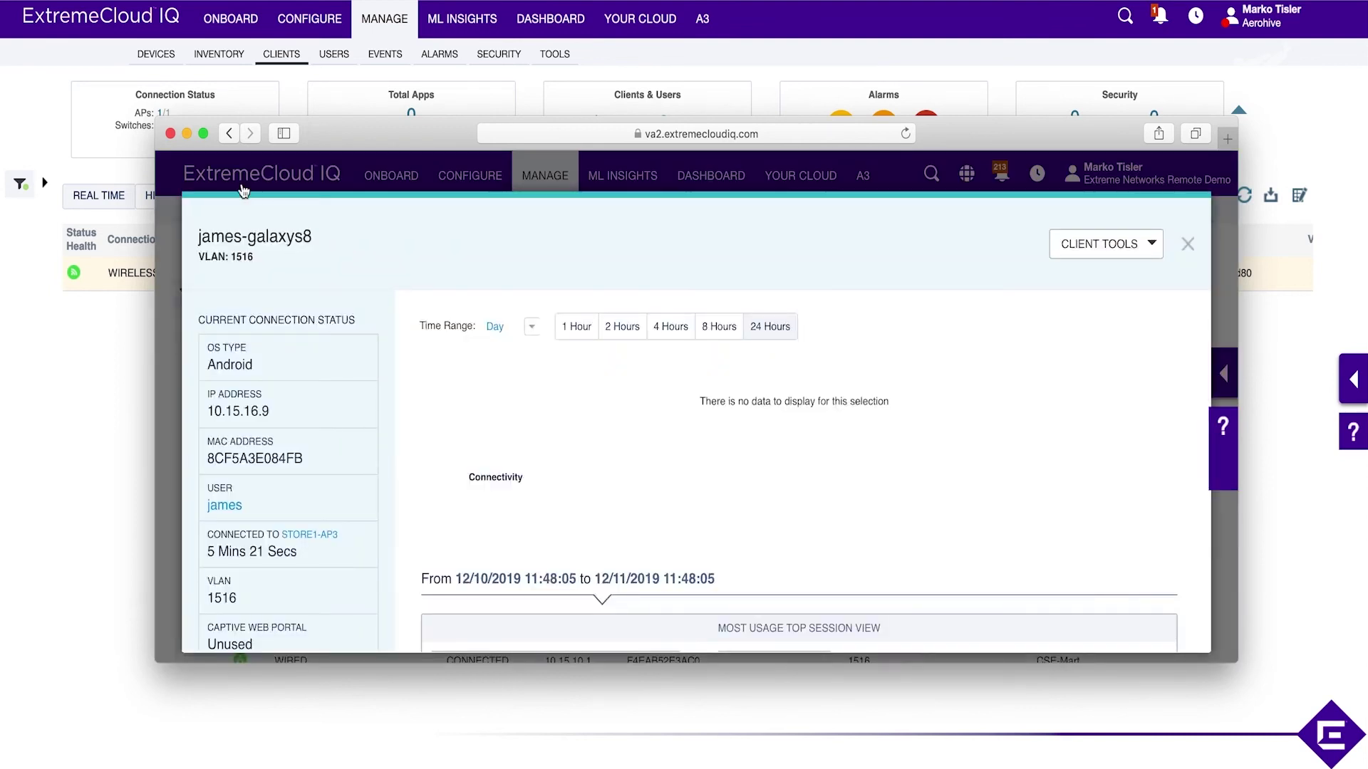
# Maximize the browser and read the Galaxy S8's session health on the connectivity bar.
pyautogui.click(205, 135)
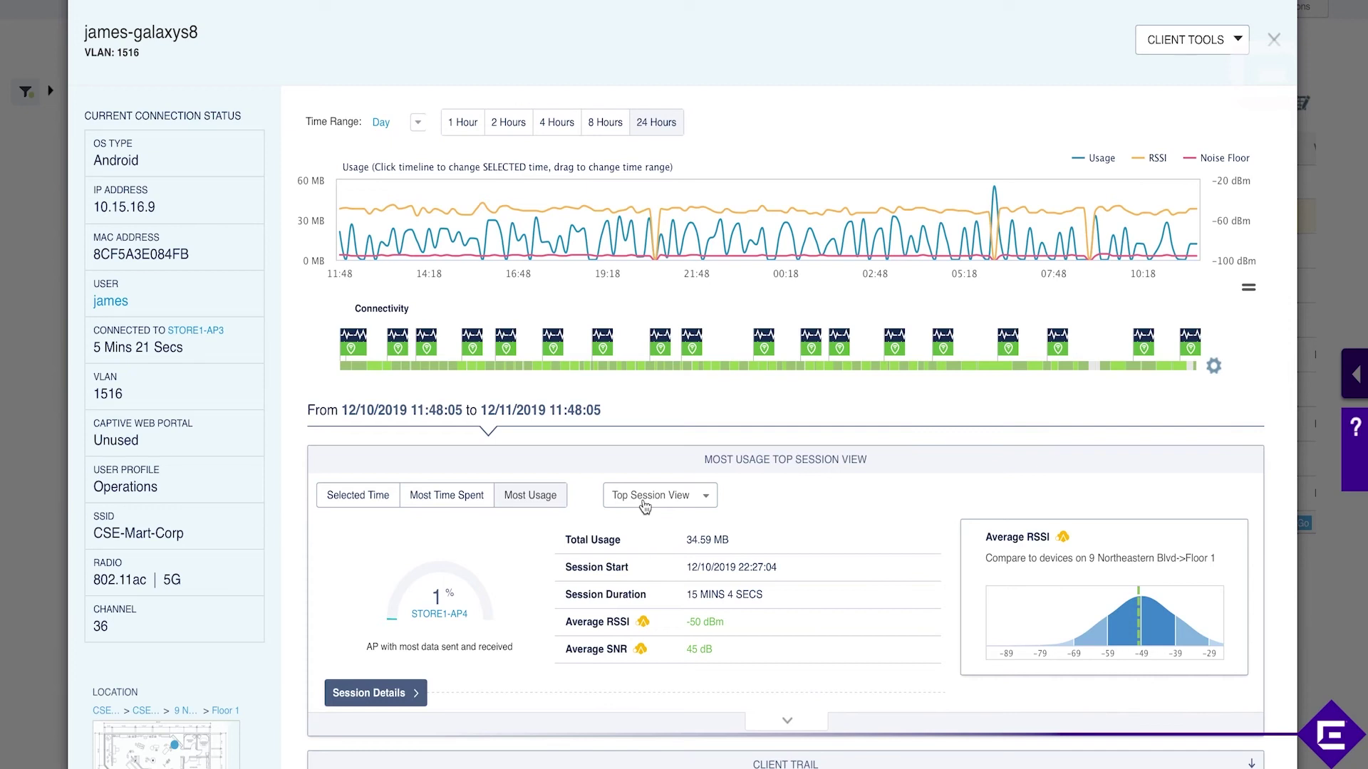
pyautogui.moveTo(662, 362)
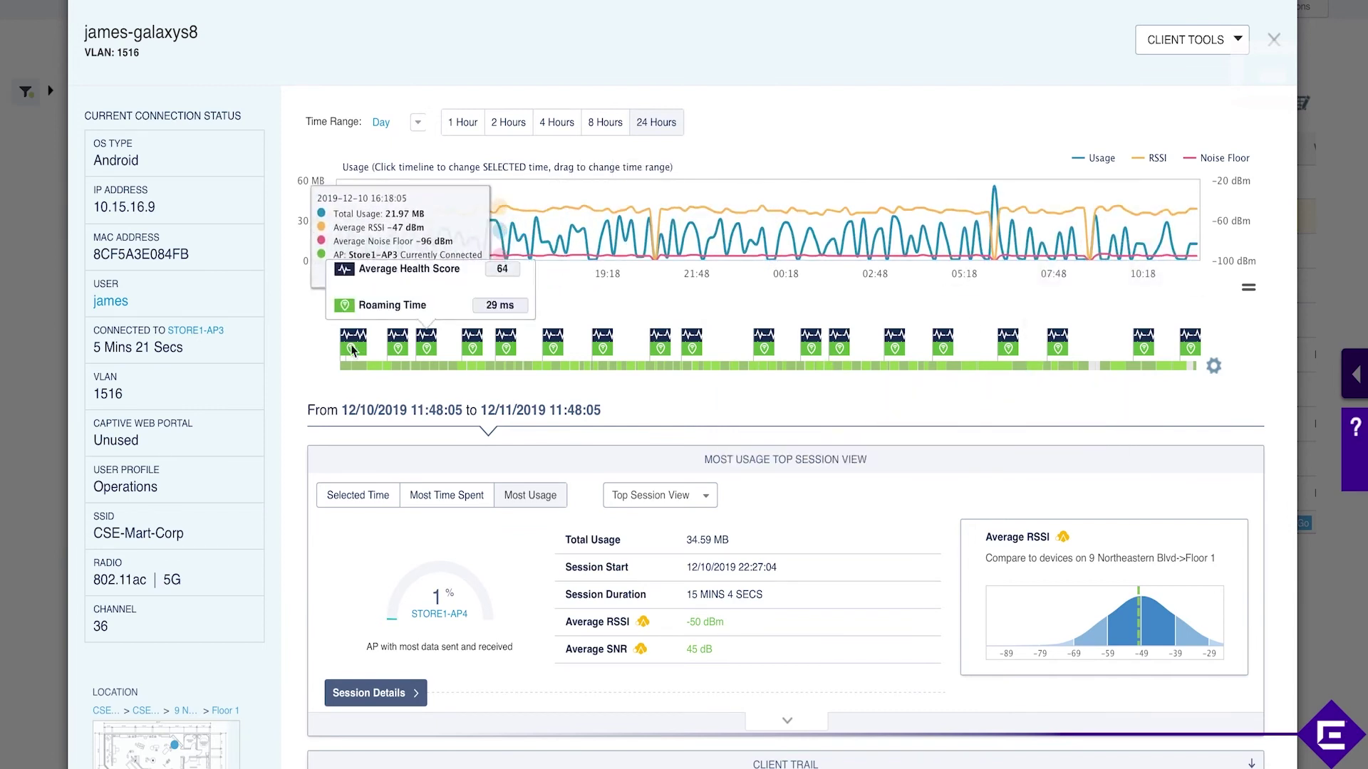
# Set the Galaxy S8's Time Range to Month and inspect its connectivity icons.
pyautogui.click(418, 123)
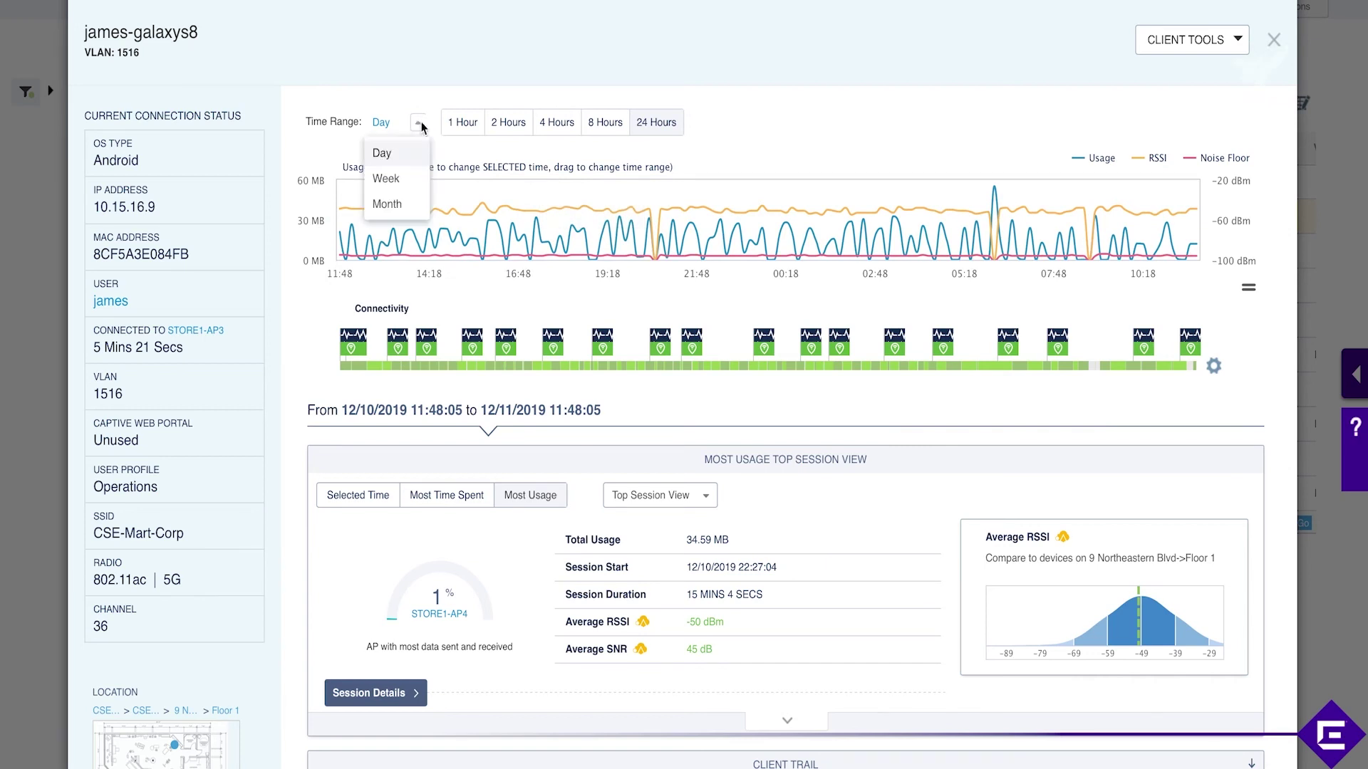
pyautogui.click(404, 206)
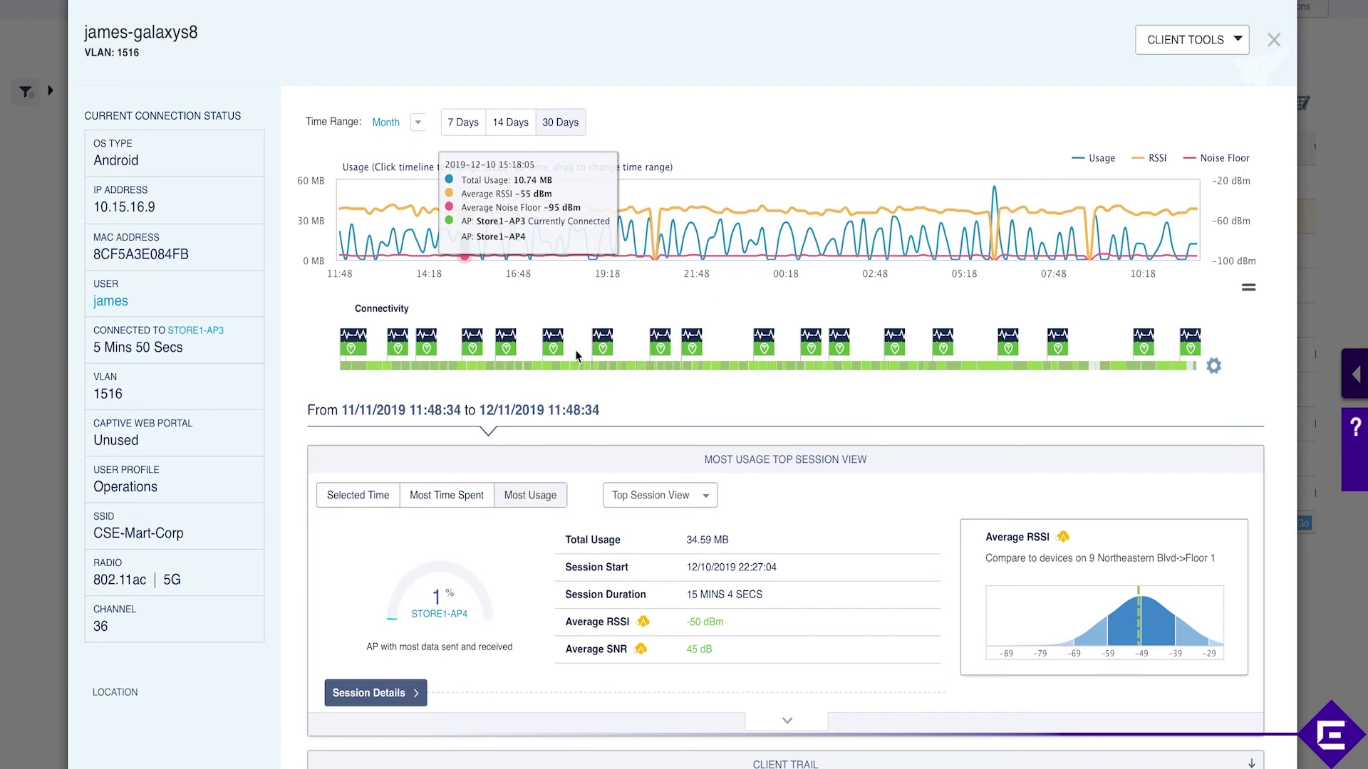
pyautogui.scroll(-3, 575, 349)
pyautogui.scroll(3, 580, 350)
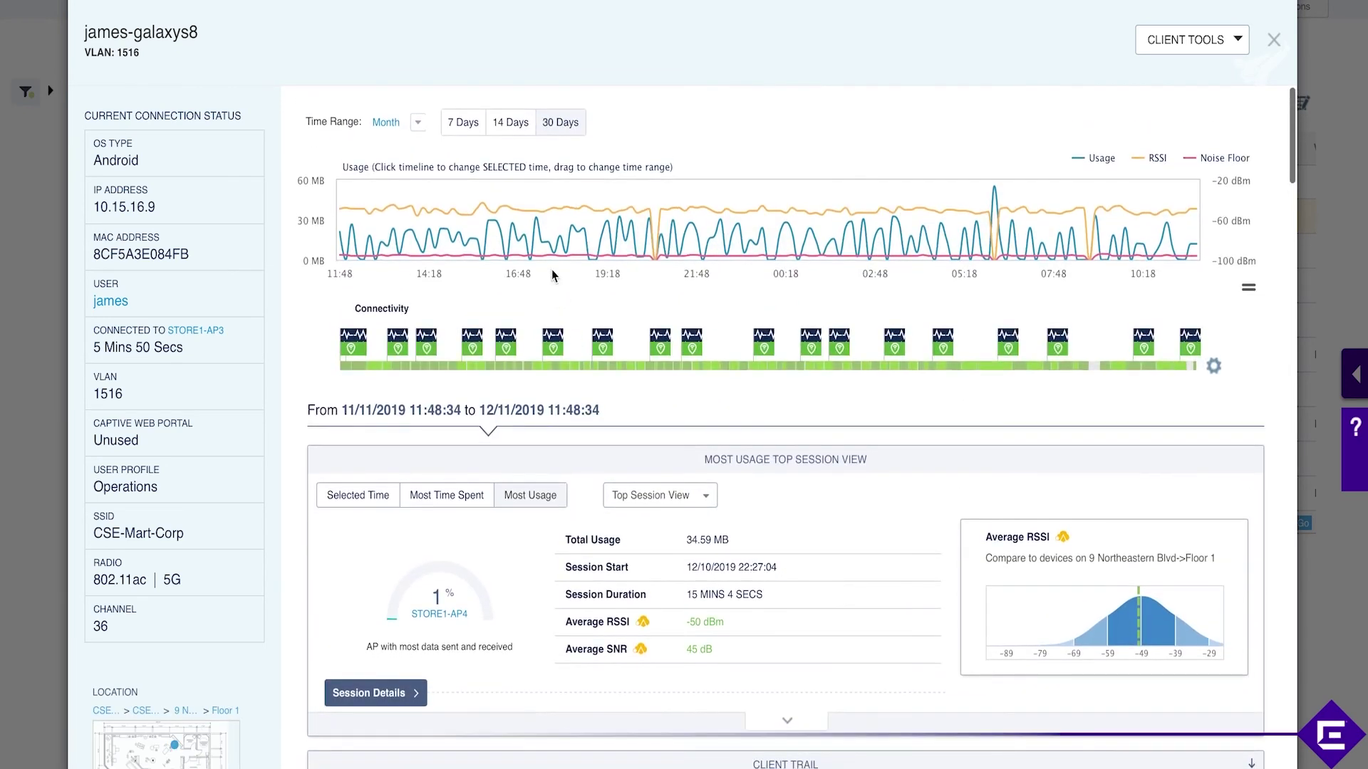
pyautogui.scroll(-3, 551, 269)
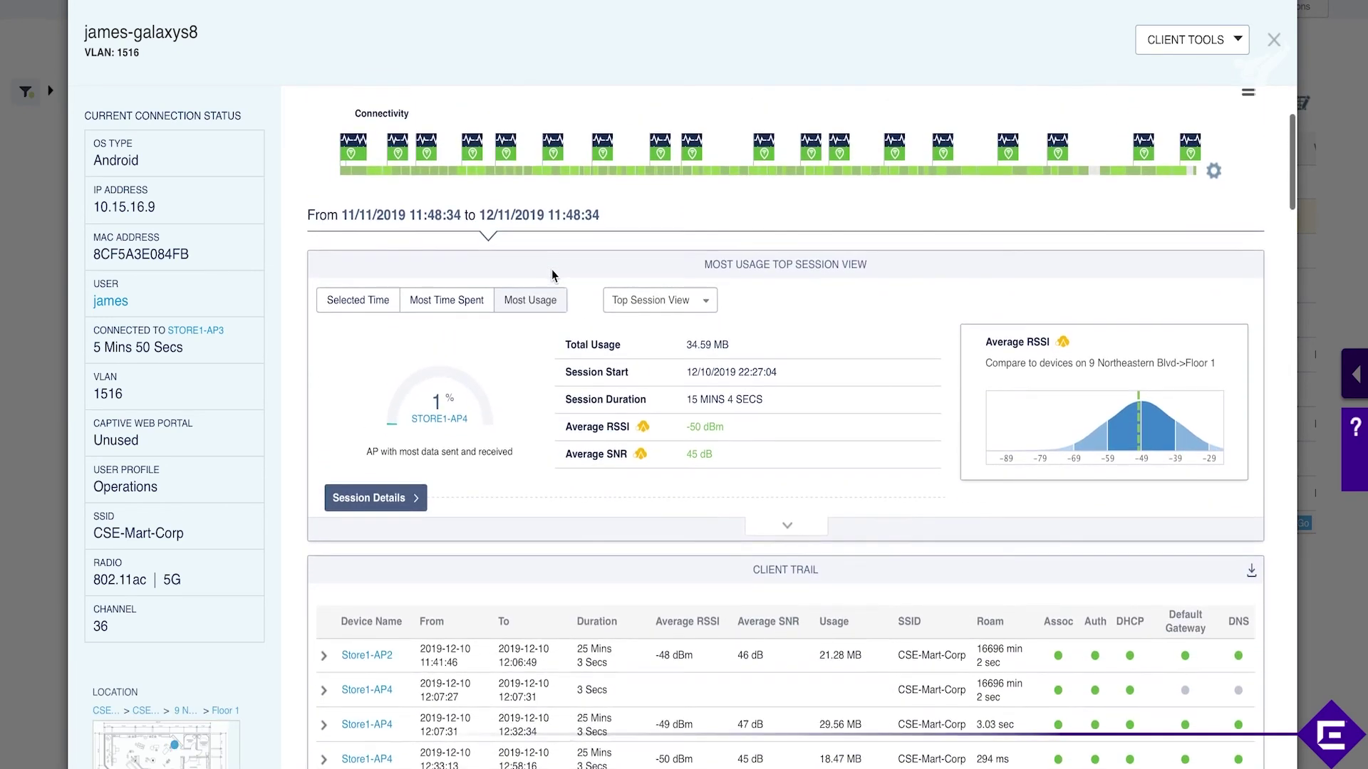
pyautogui.moveTo(354, 155)
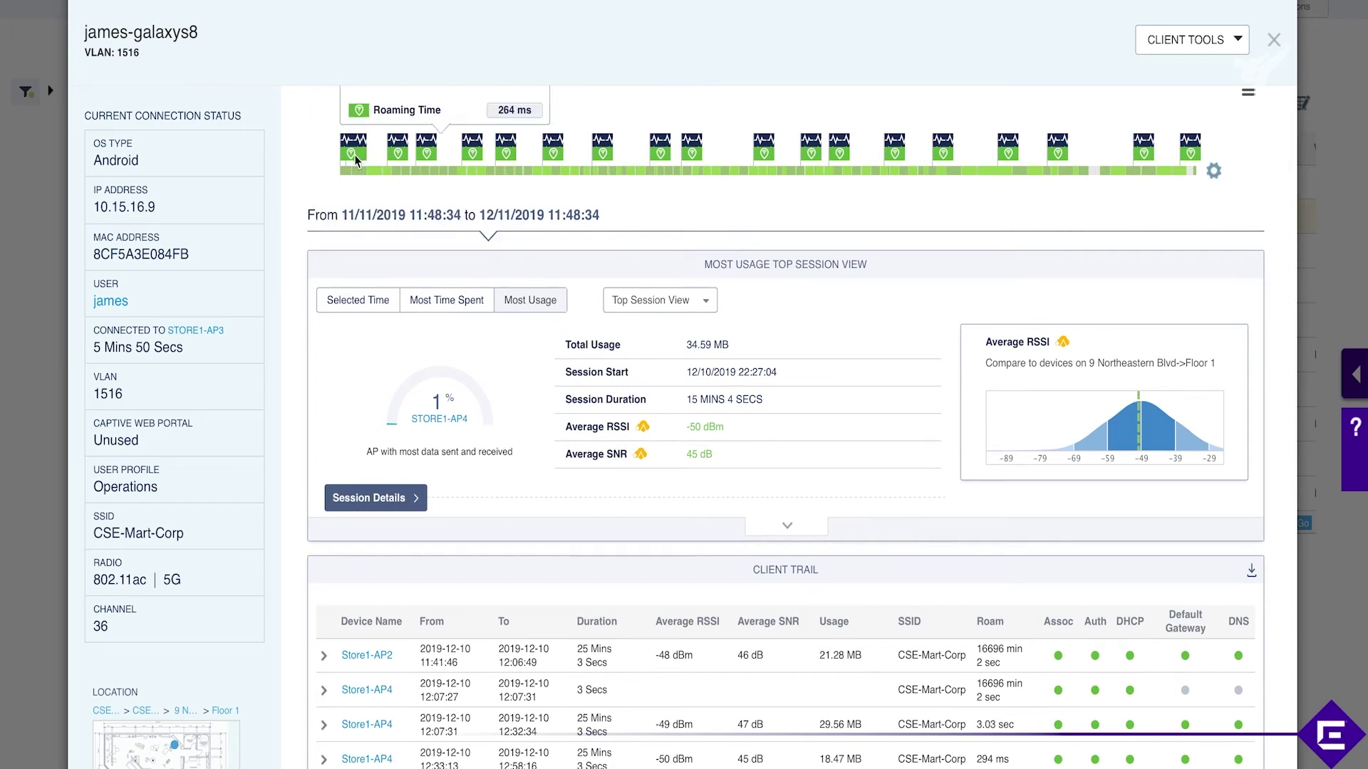
pyautogui.scroll(1, 393, 152)
pyautogui.moveTo(426, 187)
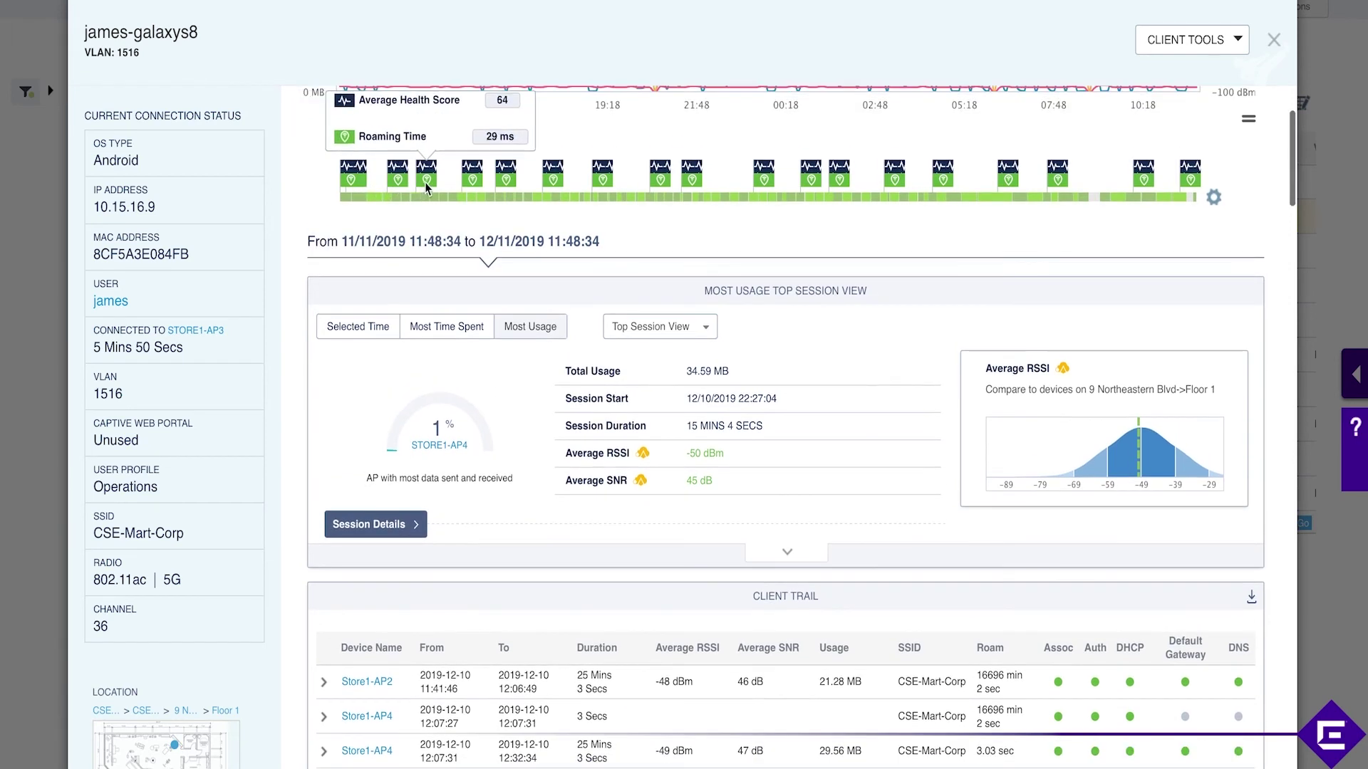
pyautogui.moveTo(472, 179)
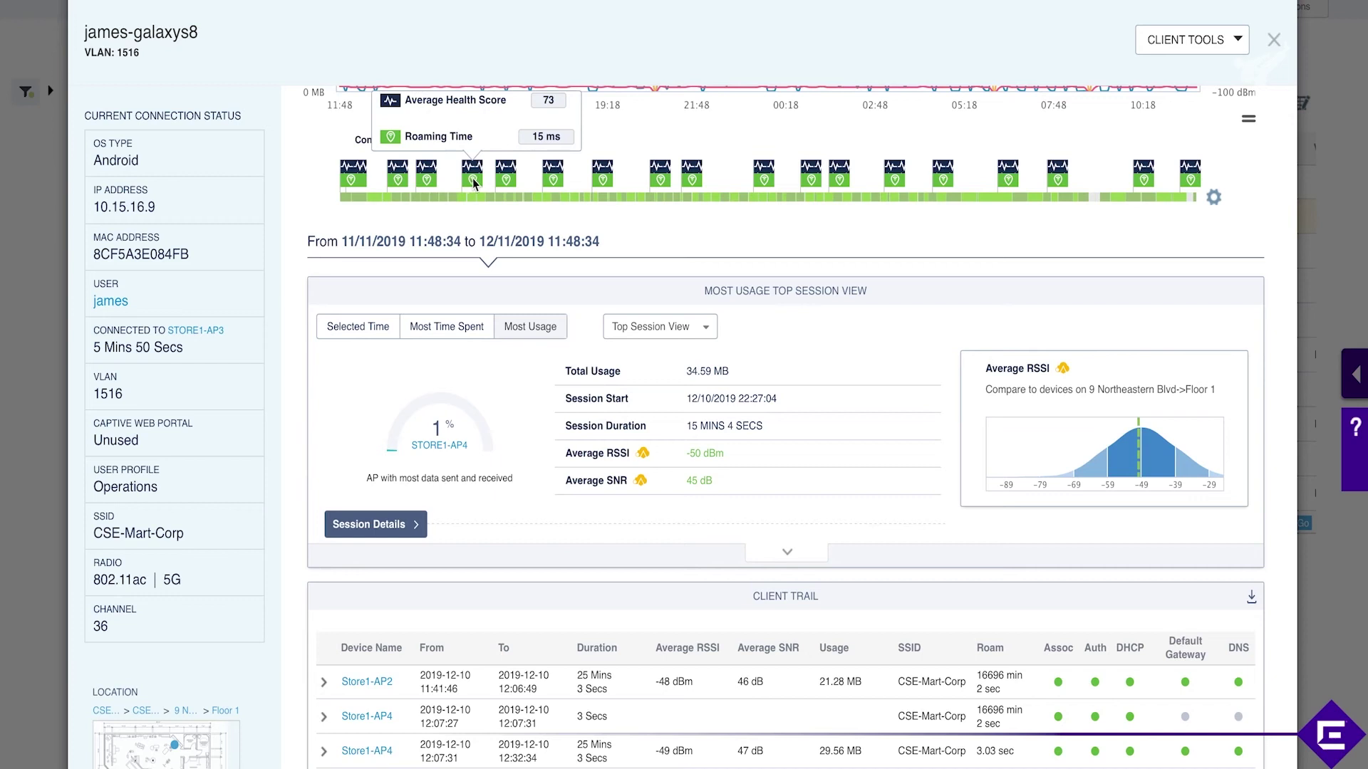
pyautogui.moveTo(553, 179)
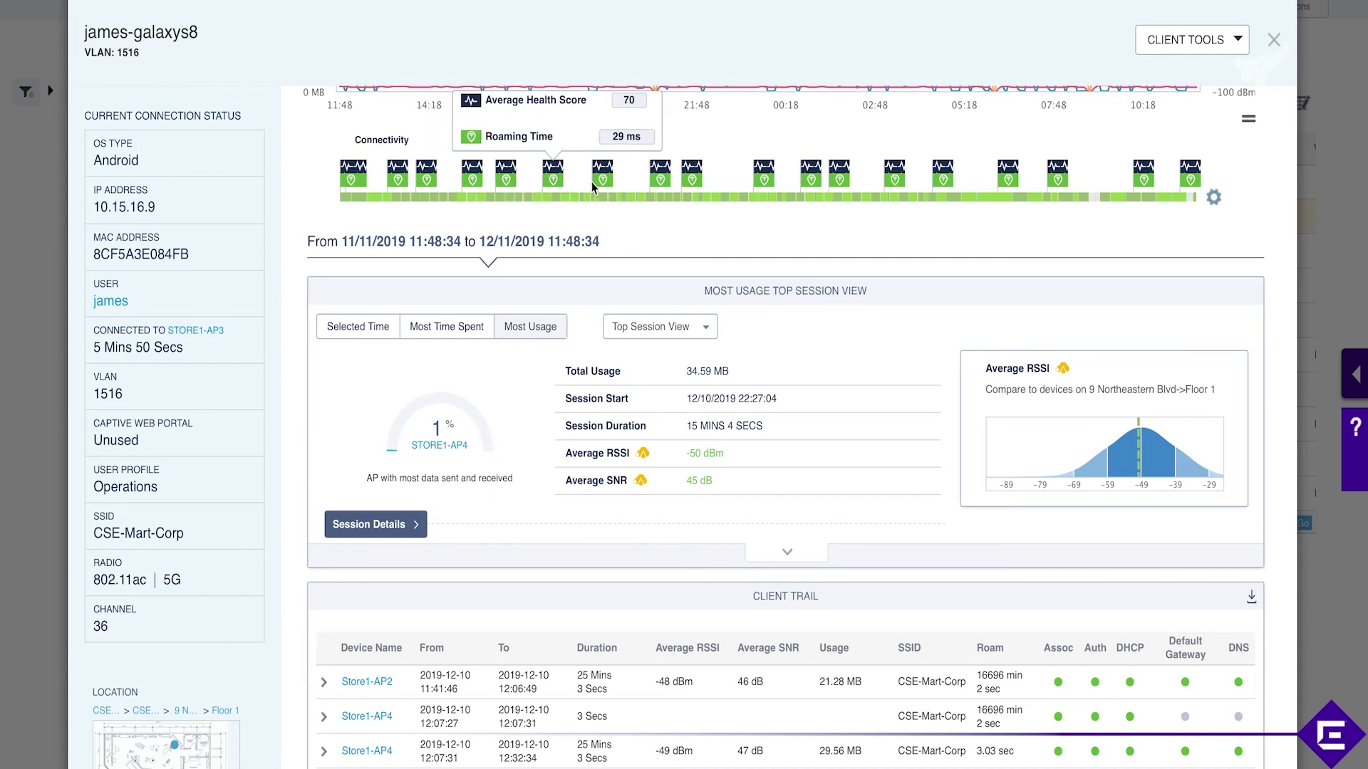
pyautogui.moveTo(690, 179)
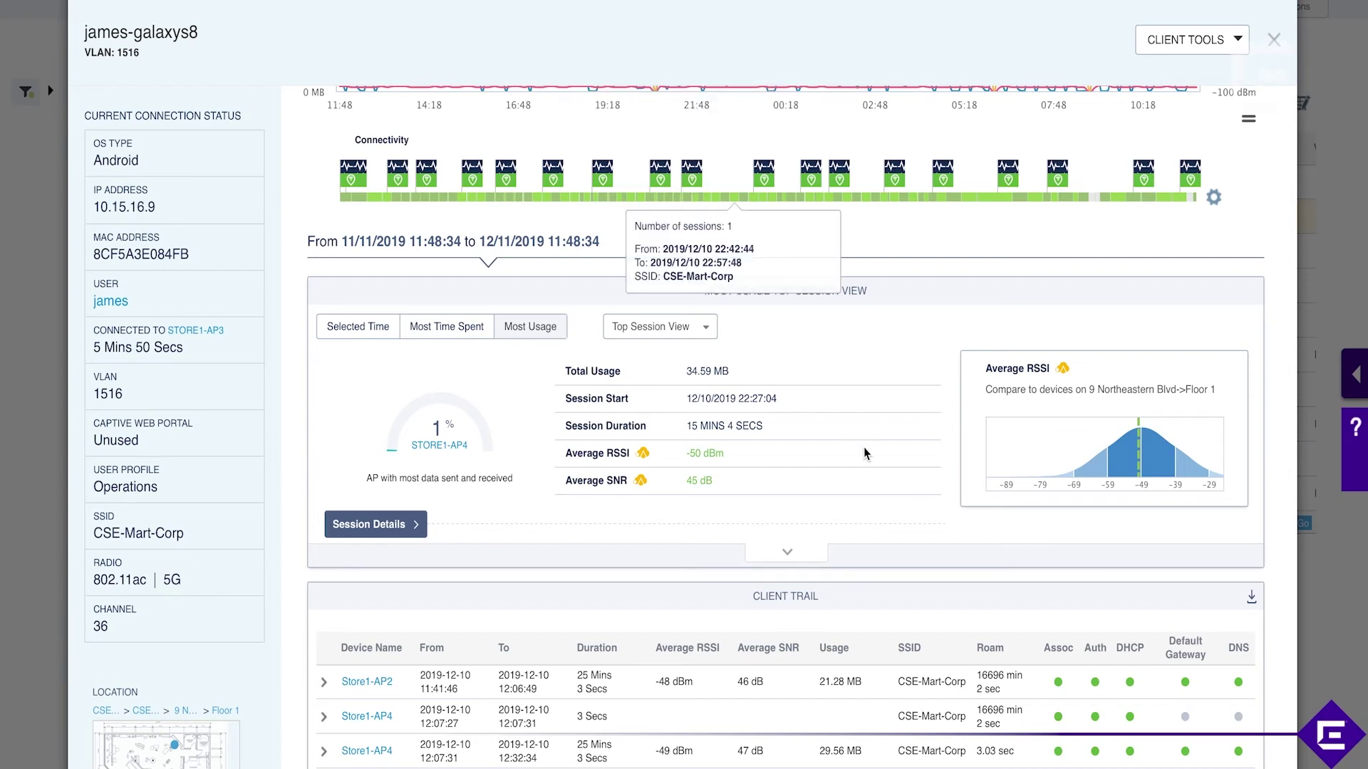
pyautogui.click(761, 179)
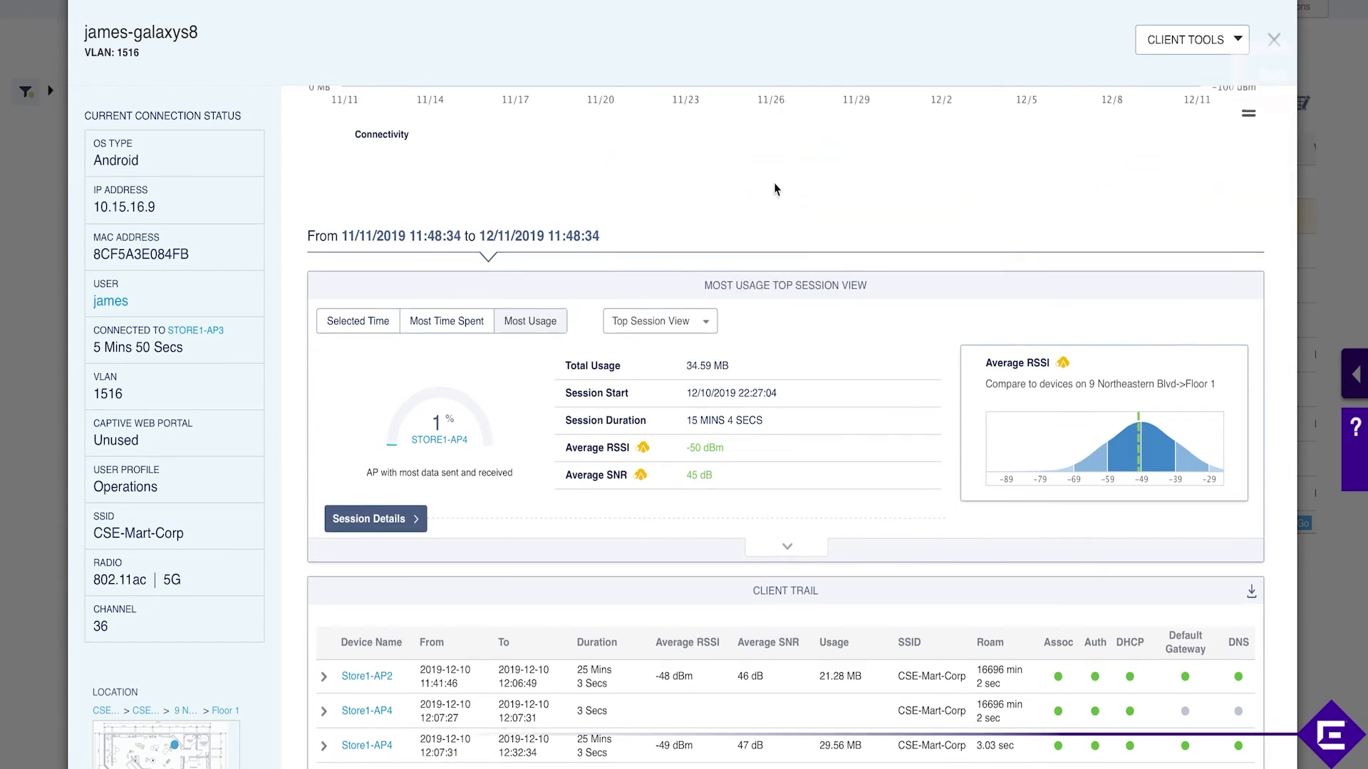
pyautogui.scroll(3, 701, 189)
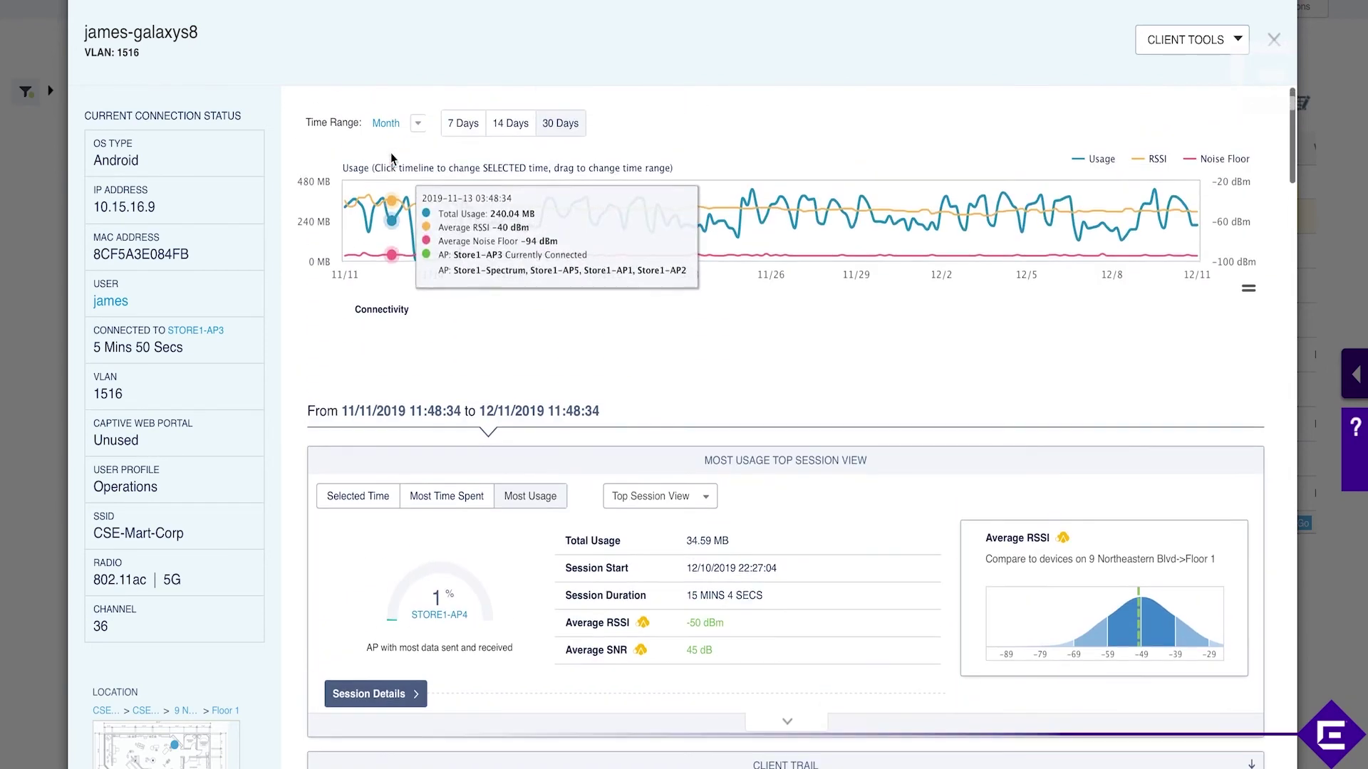
# Switch the usage history to 7 Days, then back to the Day range.
pyautogui.click(461, 122)
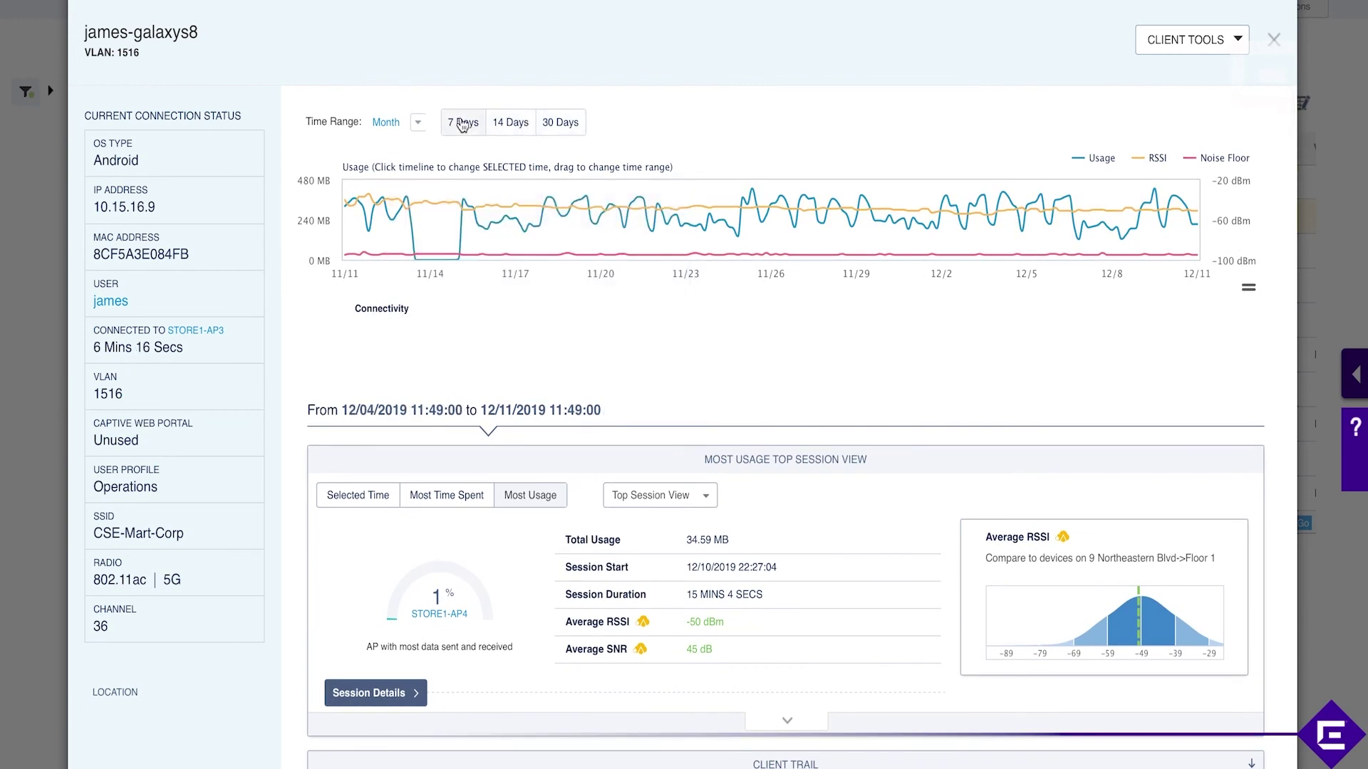
pyautogui.click(418, 126)
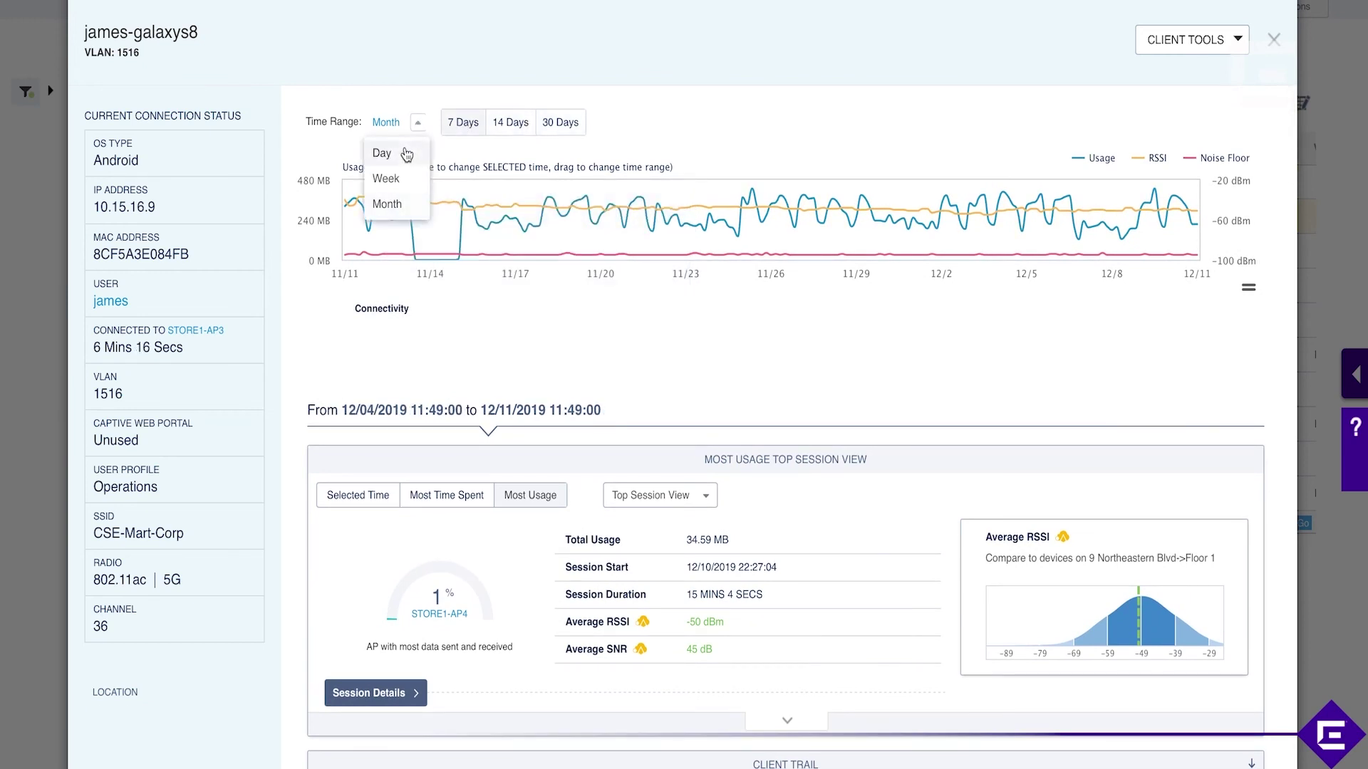
pyautogui.click(404, 153)
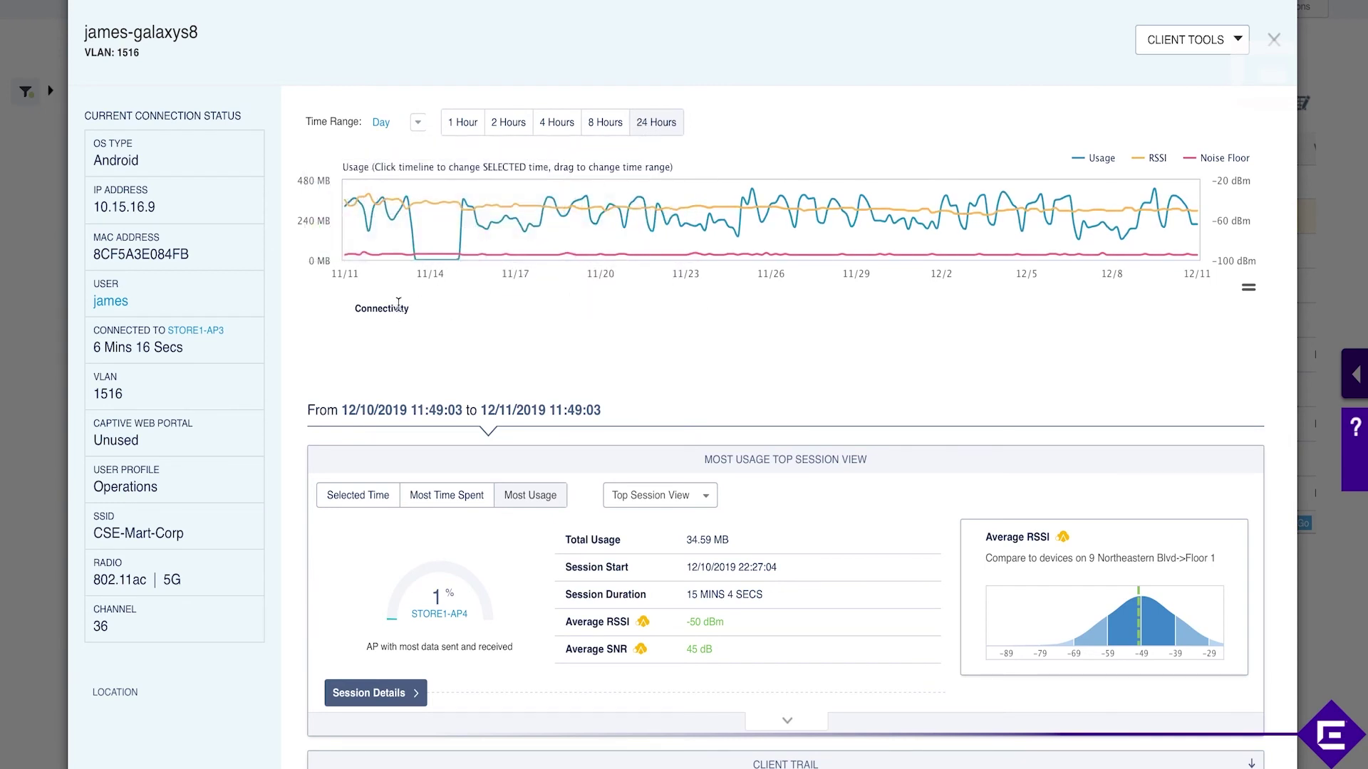
# Check the Client Trail, then read the -50 dBm RSSI against Floor 1 devices' histogram.
pyautogui.scroll(-5, 398, 304)
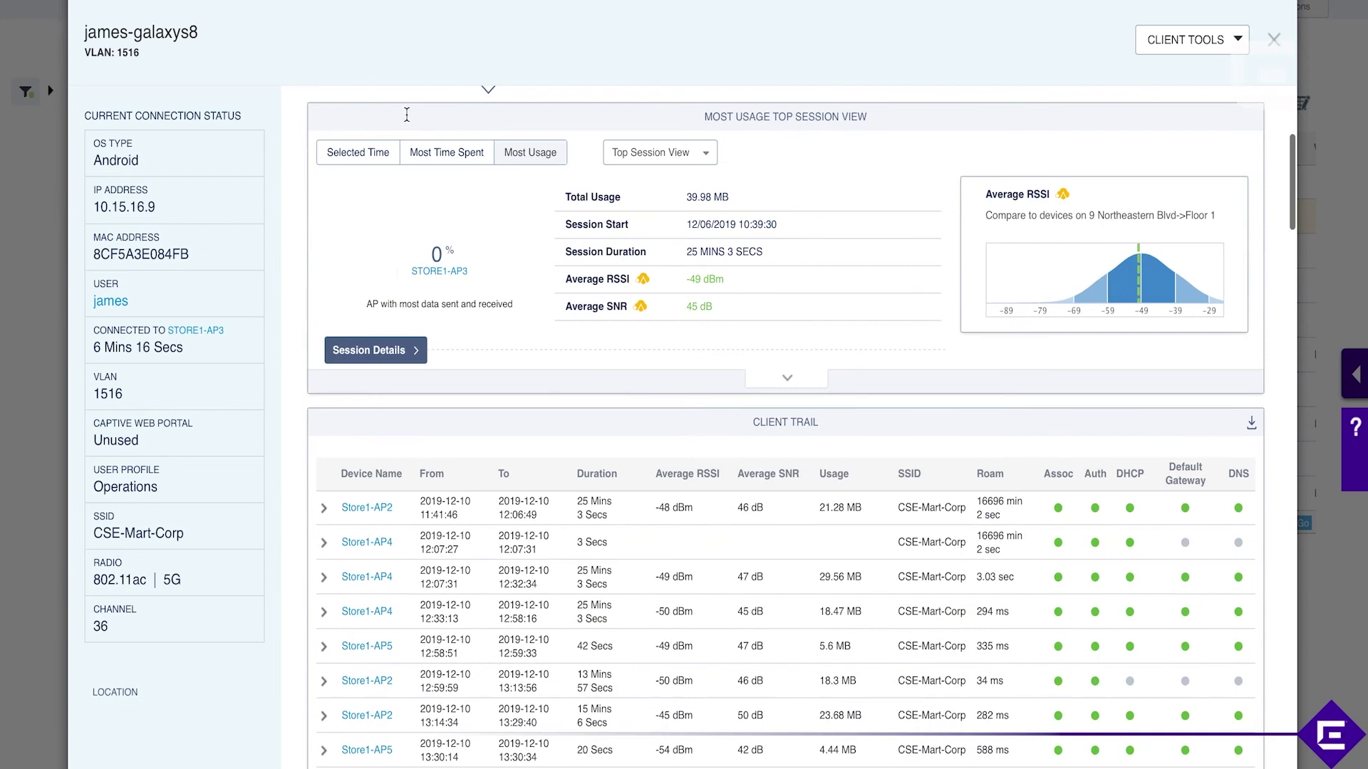
pyautogui.scroll(5, 565, 152)
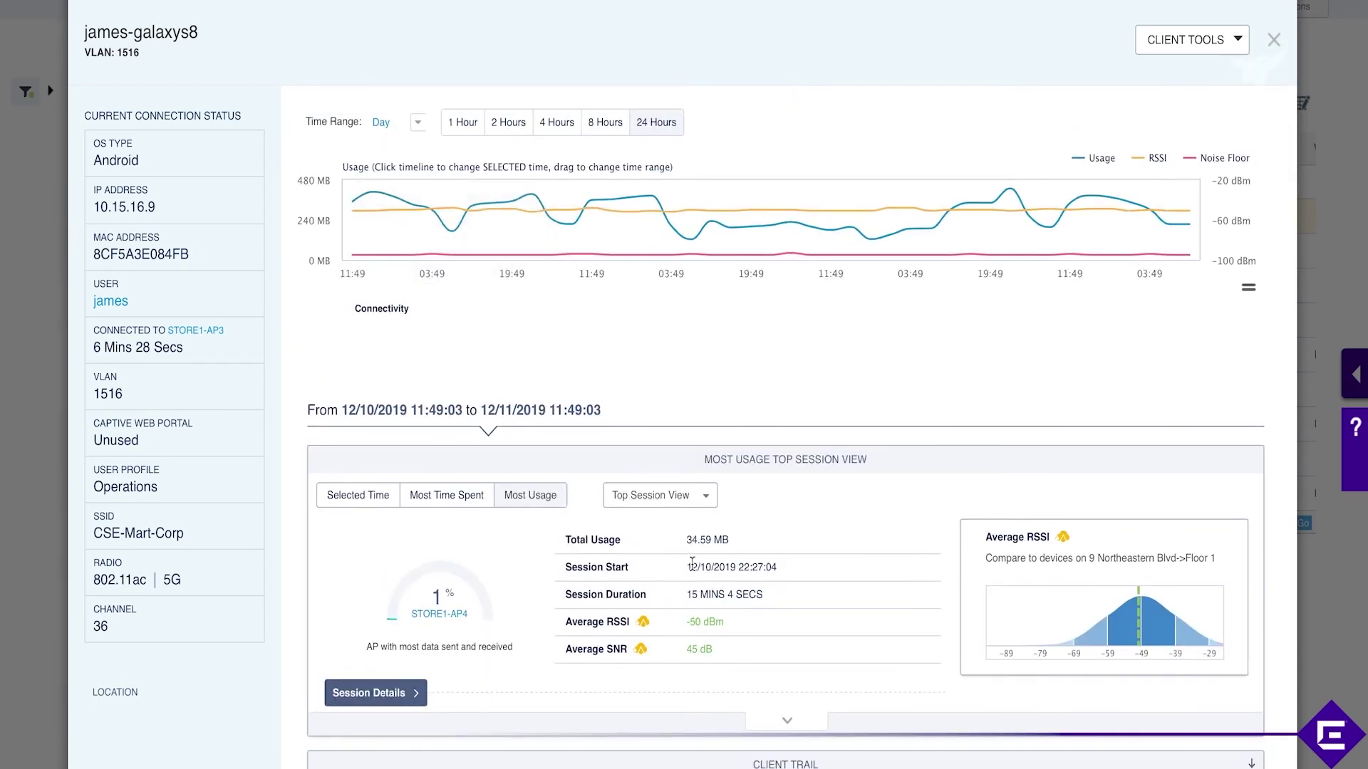
pyautogui.scroll(-2, 692, 564)
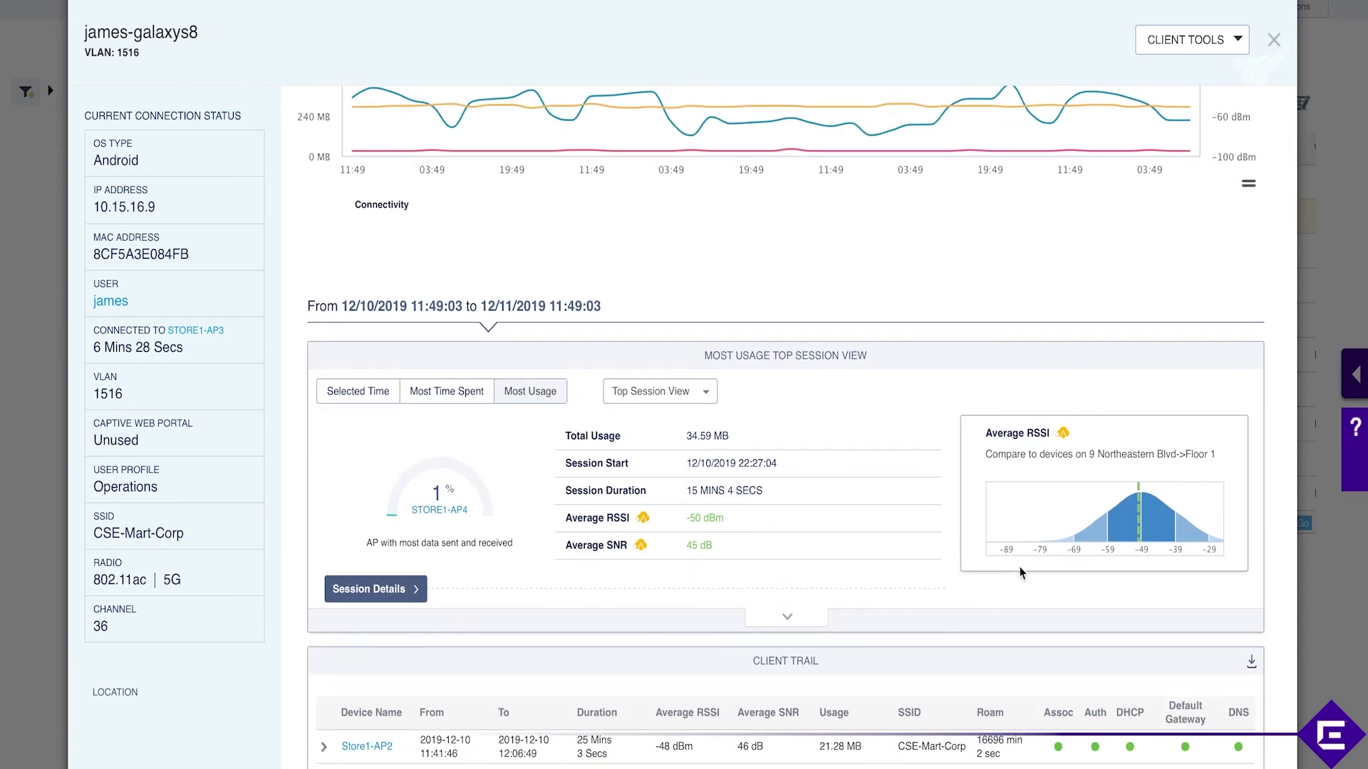
pyautogui.moveTo(1154, 503)
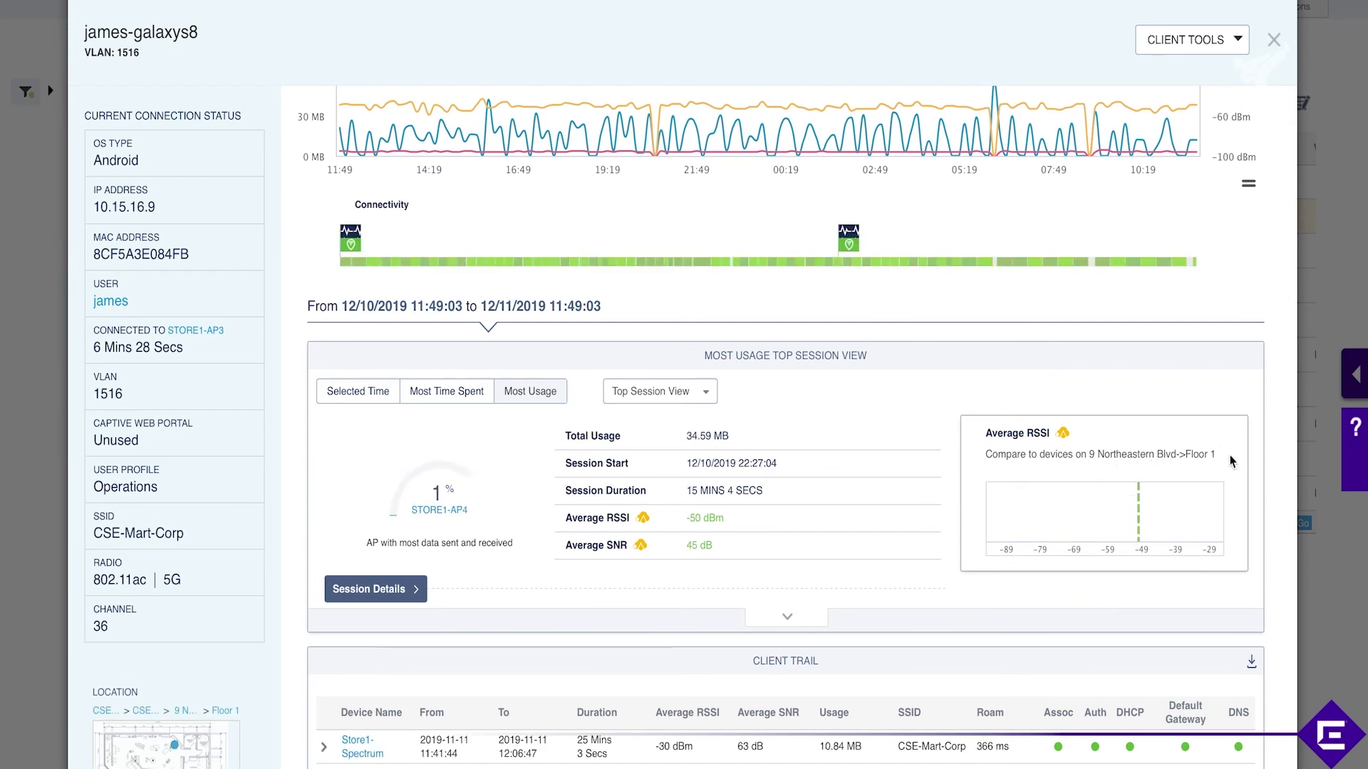
pyautogui.moveTo(1137, 481)
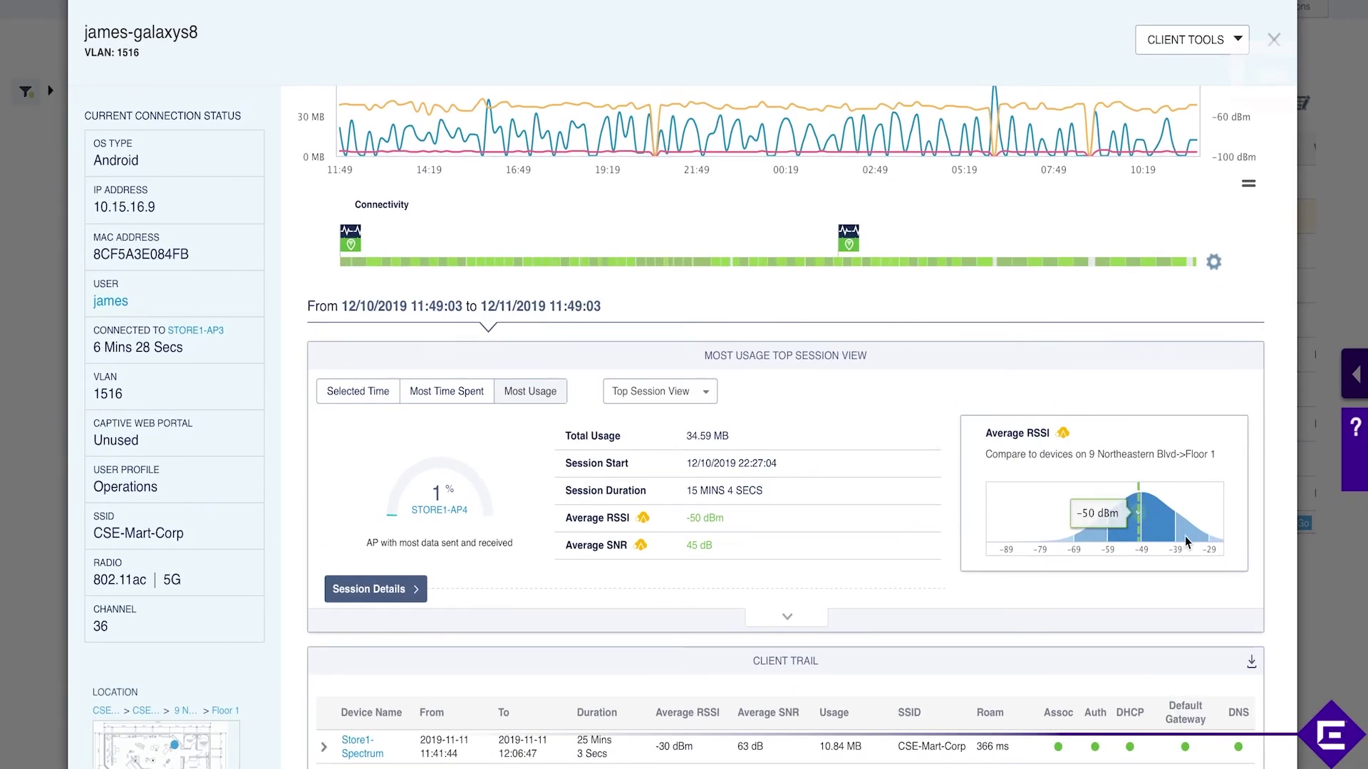
pyautogui.scroll(-1, 1170, 549)
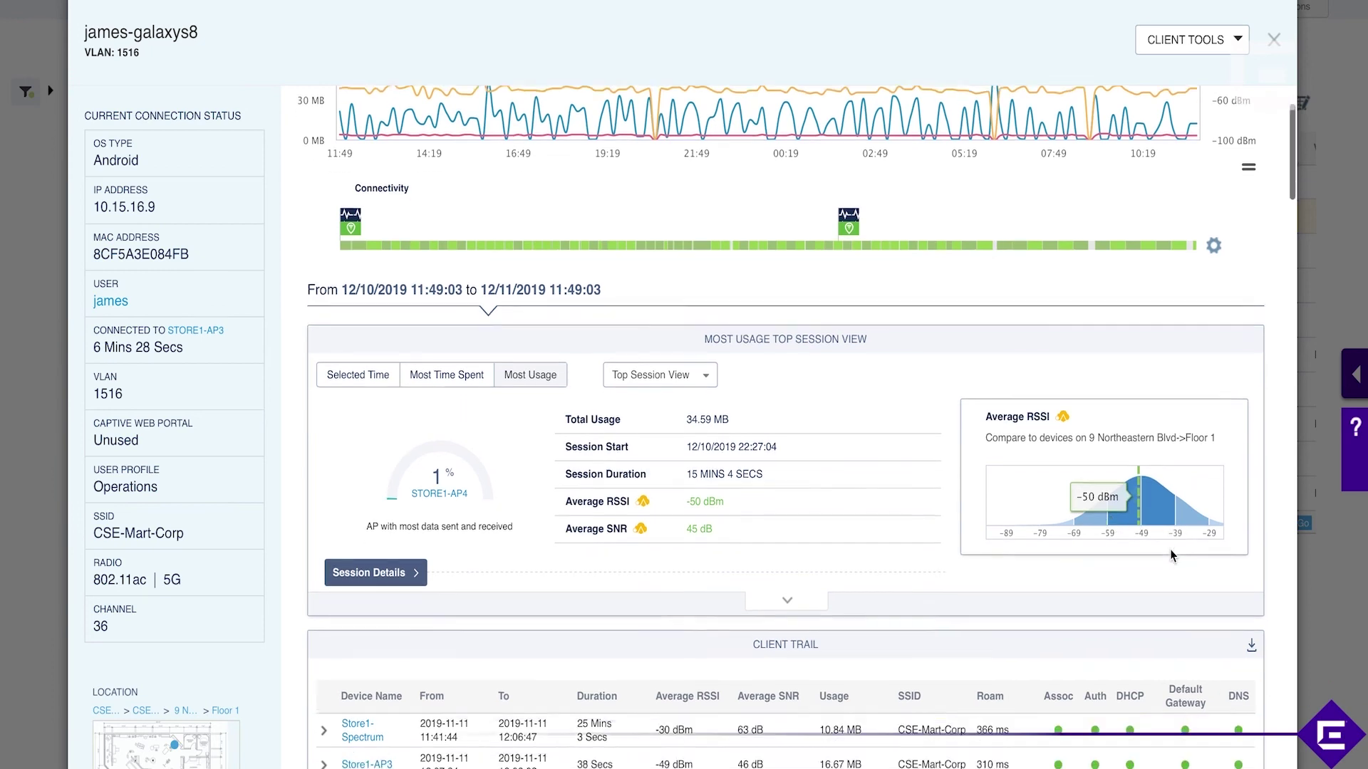
pyautogui.scroll(-2, 1169, 549)
pyautogui.moveTo(1151, 385)
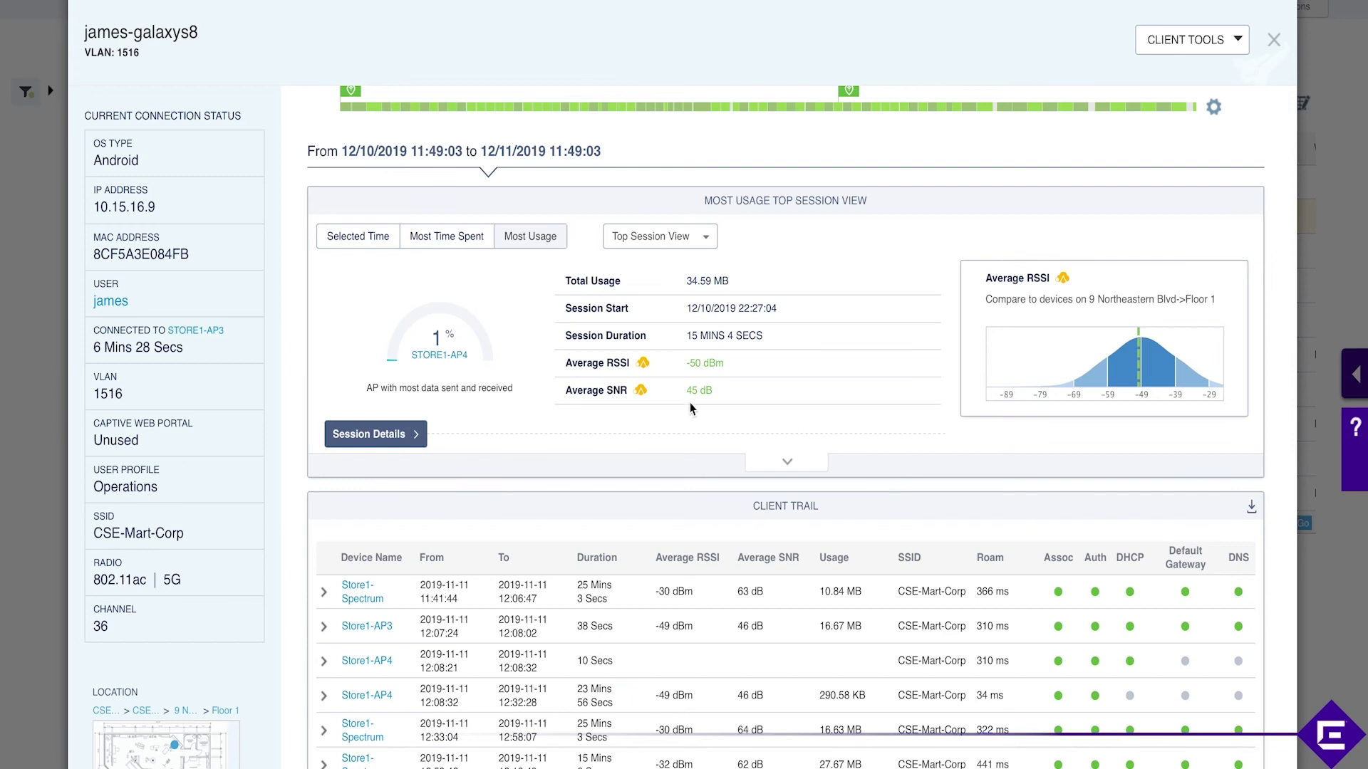
pyautogui.click(369, 431)
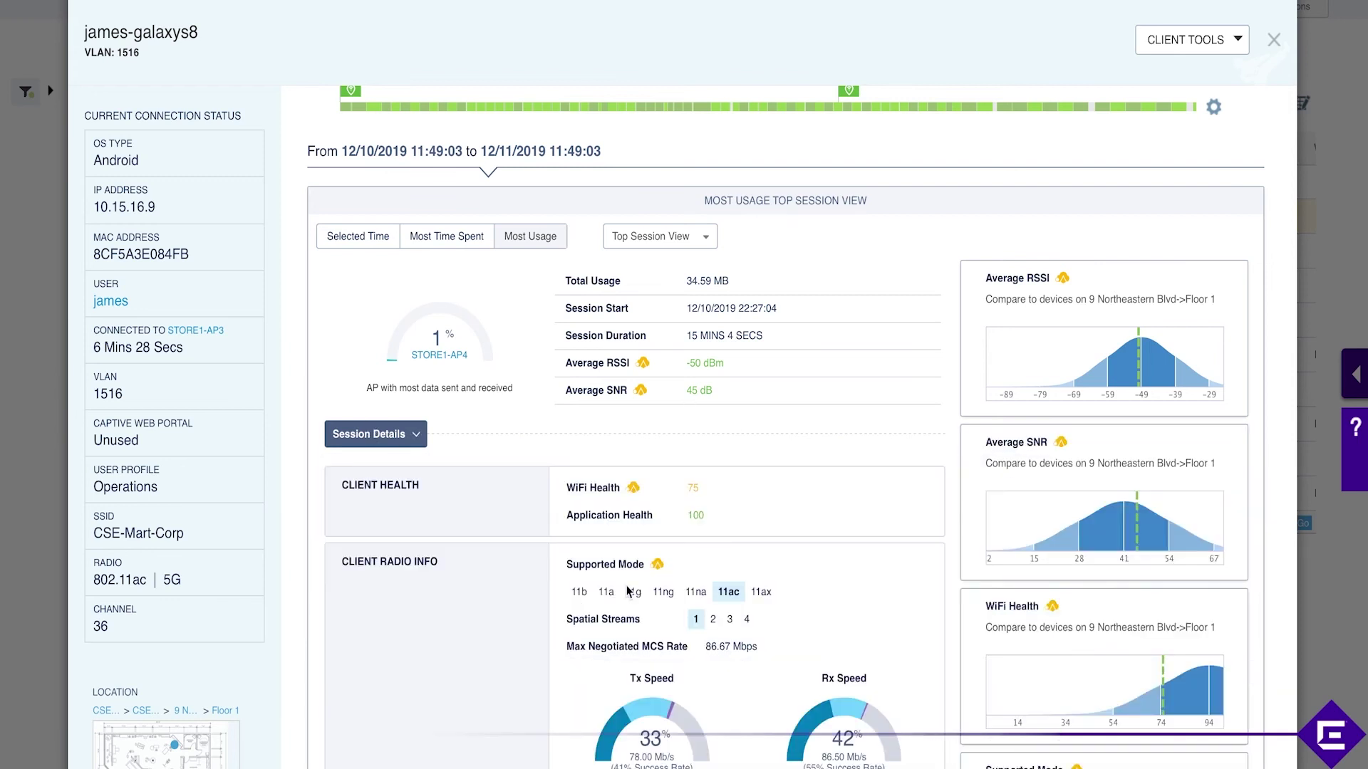
# Compare the top session's RSSI, SNR and WiFi Health charts against peer devices.
pyautogui.scroll(-3, 629, 591)
pyautogui.scroll(-3, 628, 591)
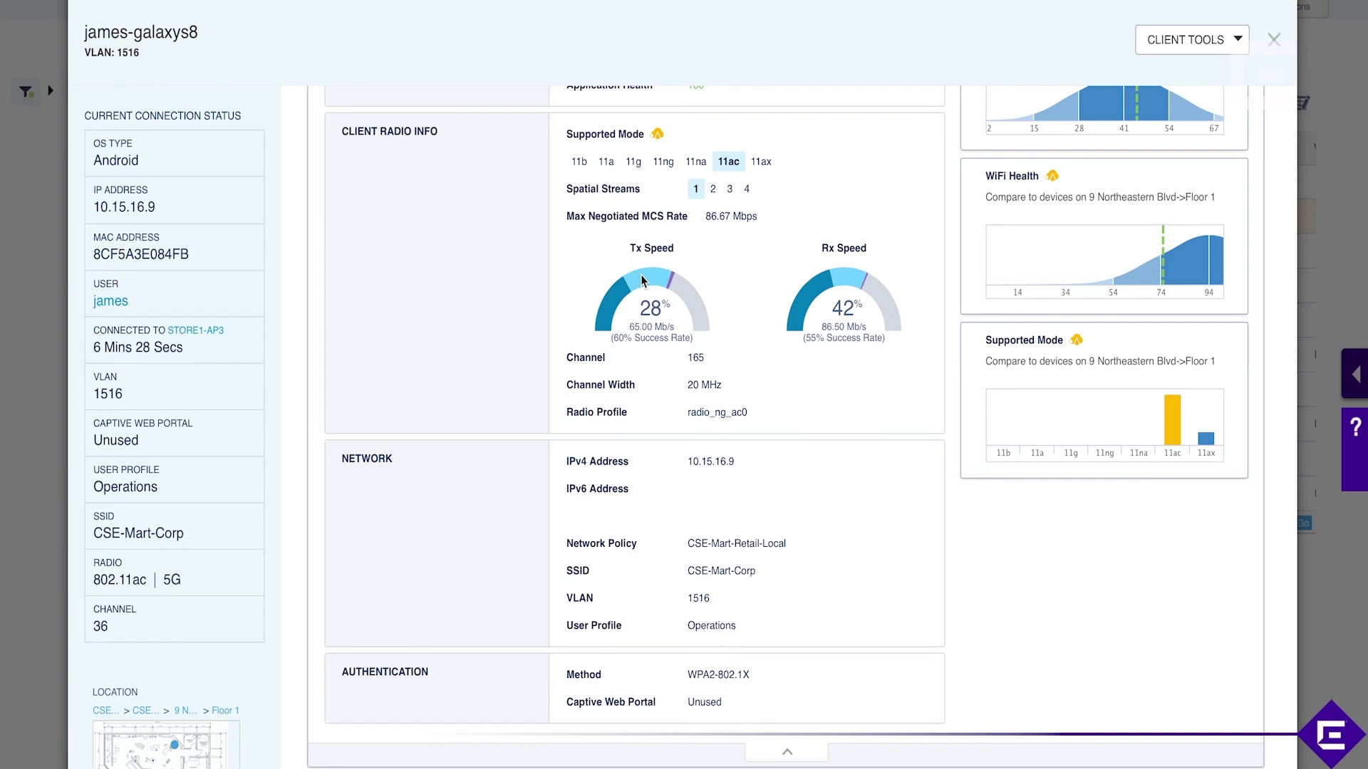
pyautogui.moveTo(1176, 270)
pyautogui.scroll(2, 1175, 271)
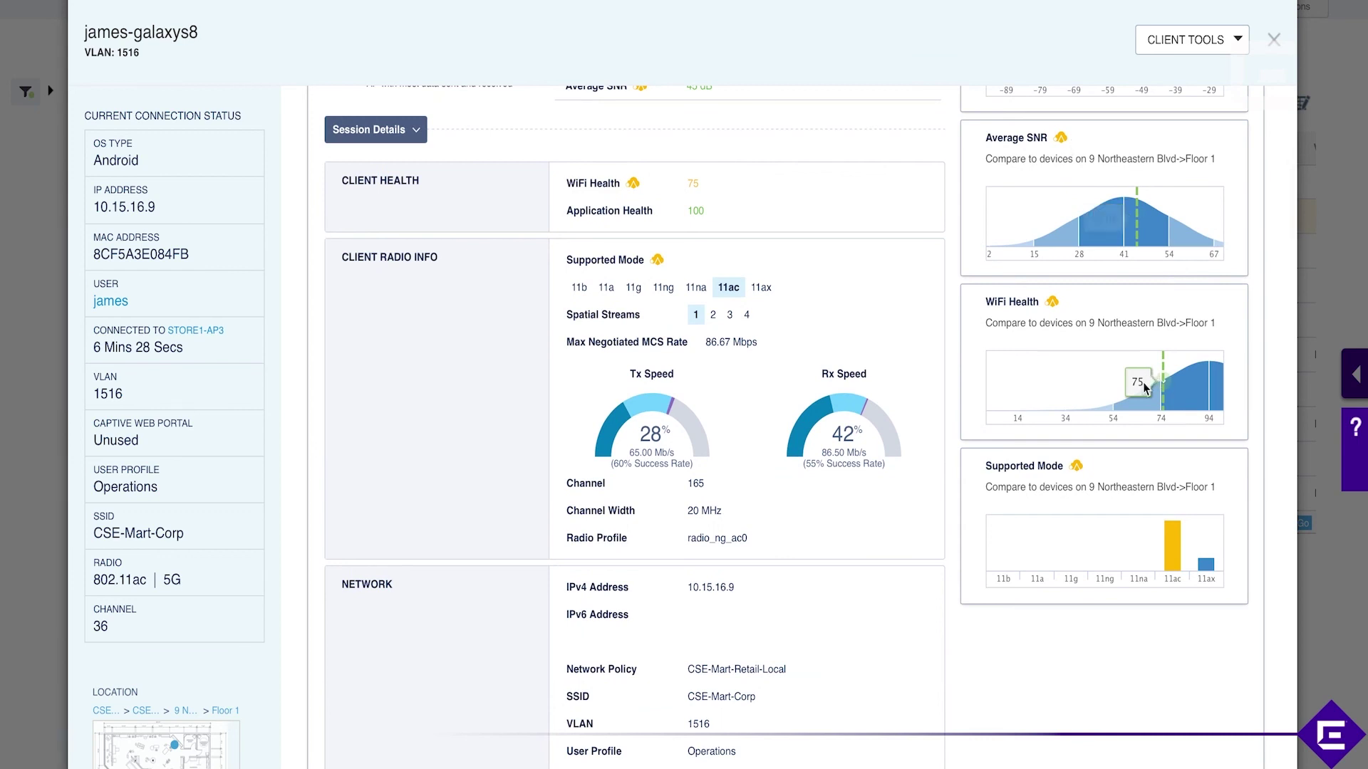
pyautogui.scroll(3, 1142, 386)
pyautogui.moveTo(1122, 366)
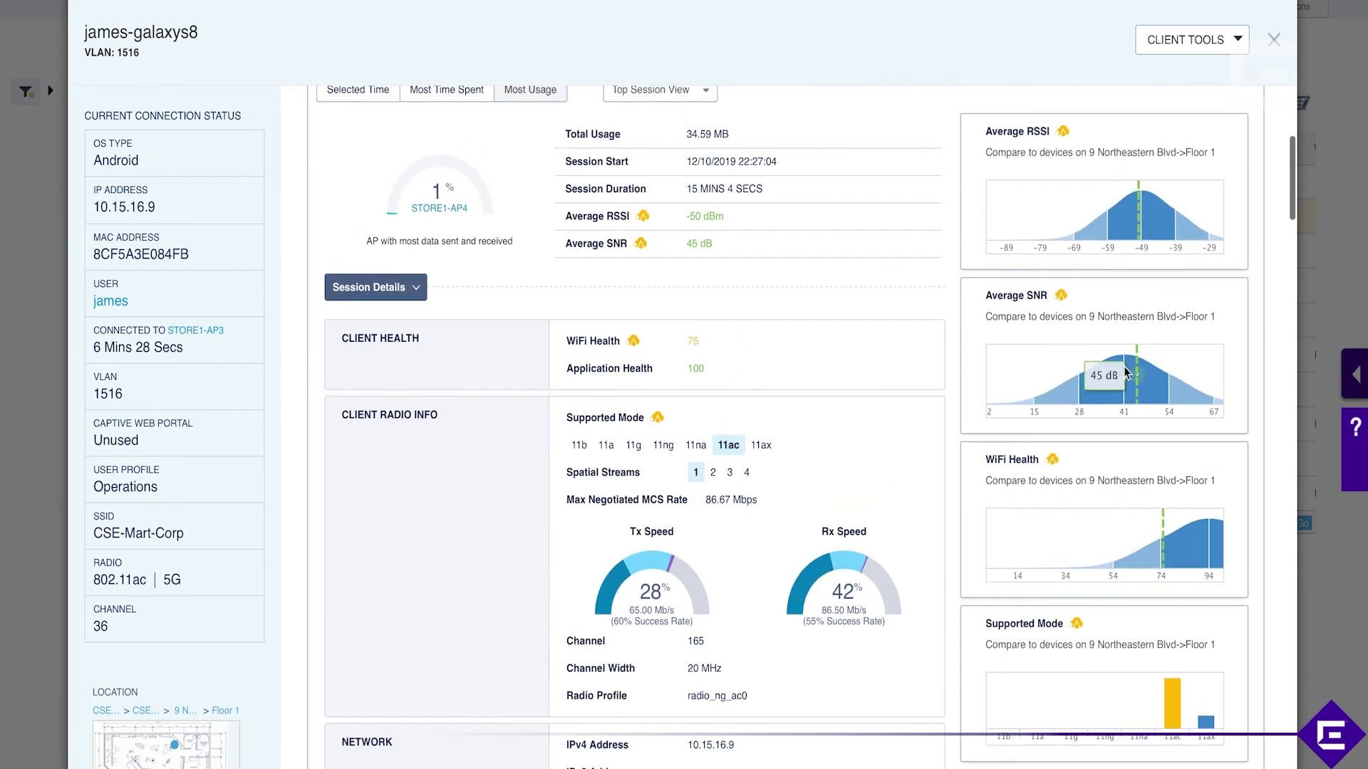
pyautogui.moveTo(1137, 211)
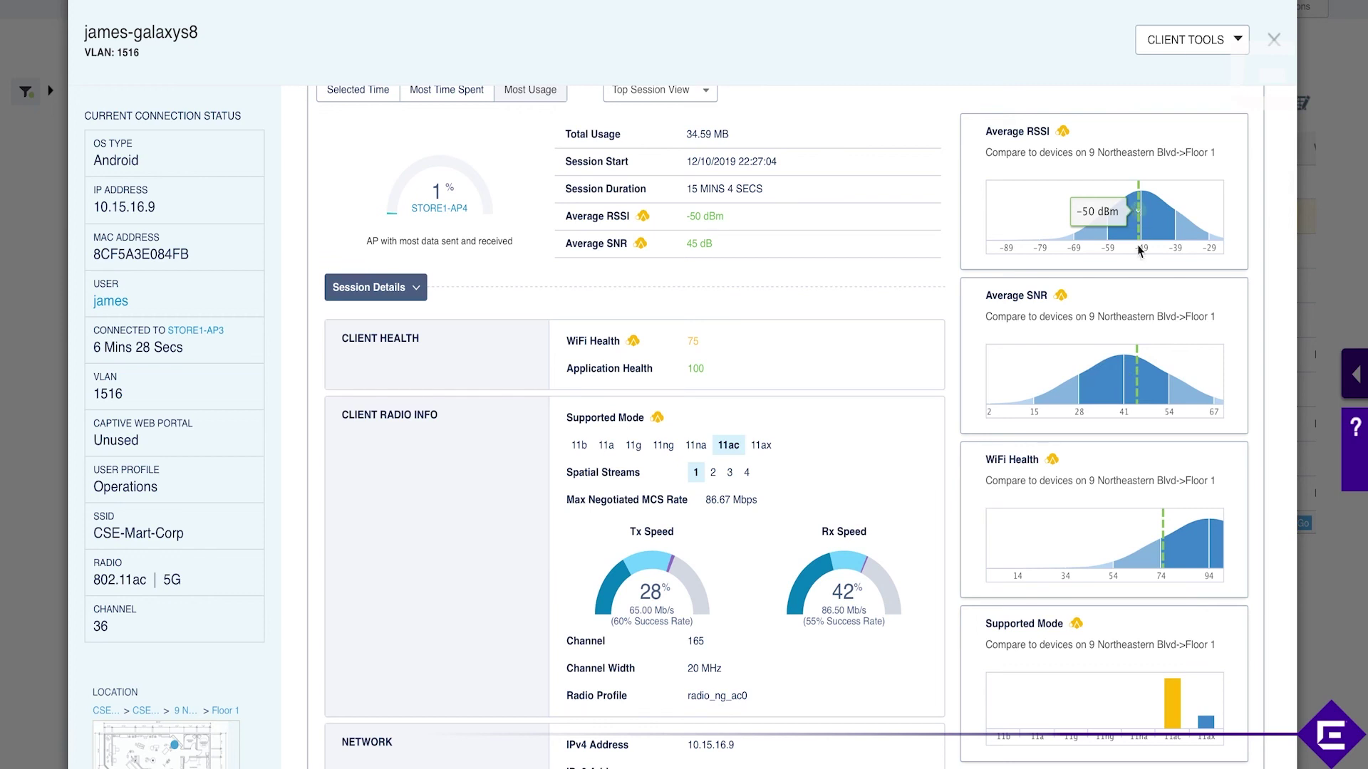
pyautogui.scroll(-2, 1160, 427)
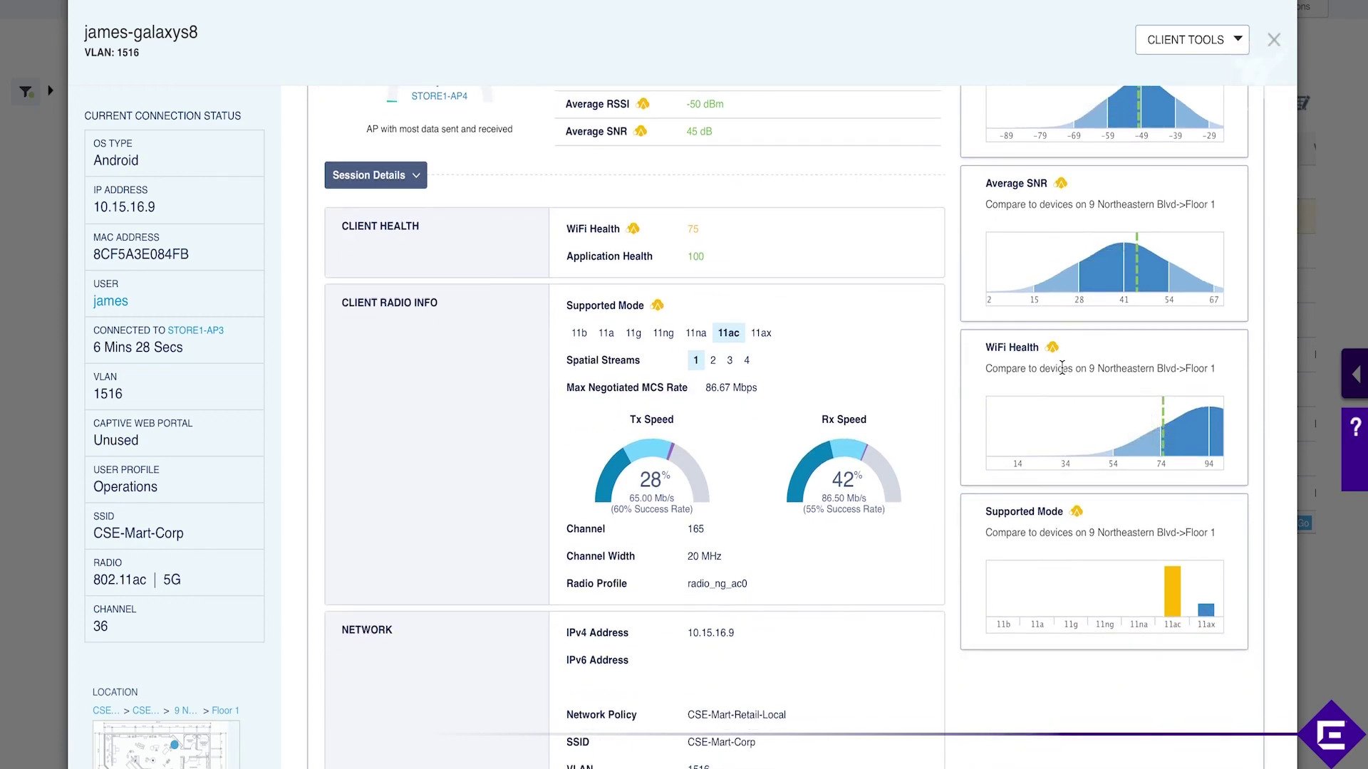
pyautogui.moveTo(1199, 473)
# Scroll through the Client Health, Radio Info, Network and Authentication panels.
pyautogui.scroll(-5, 1175, 456)
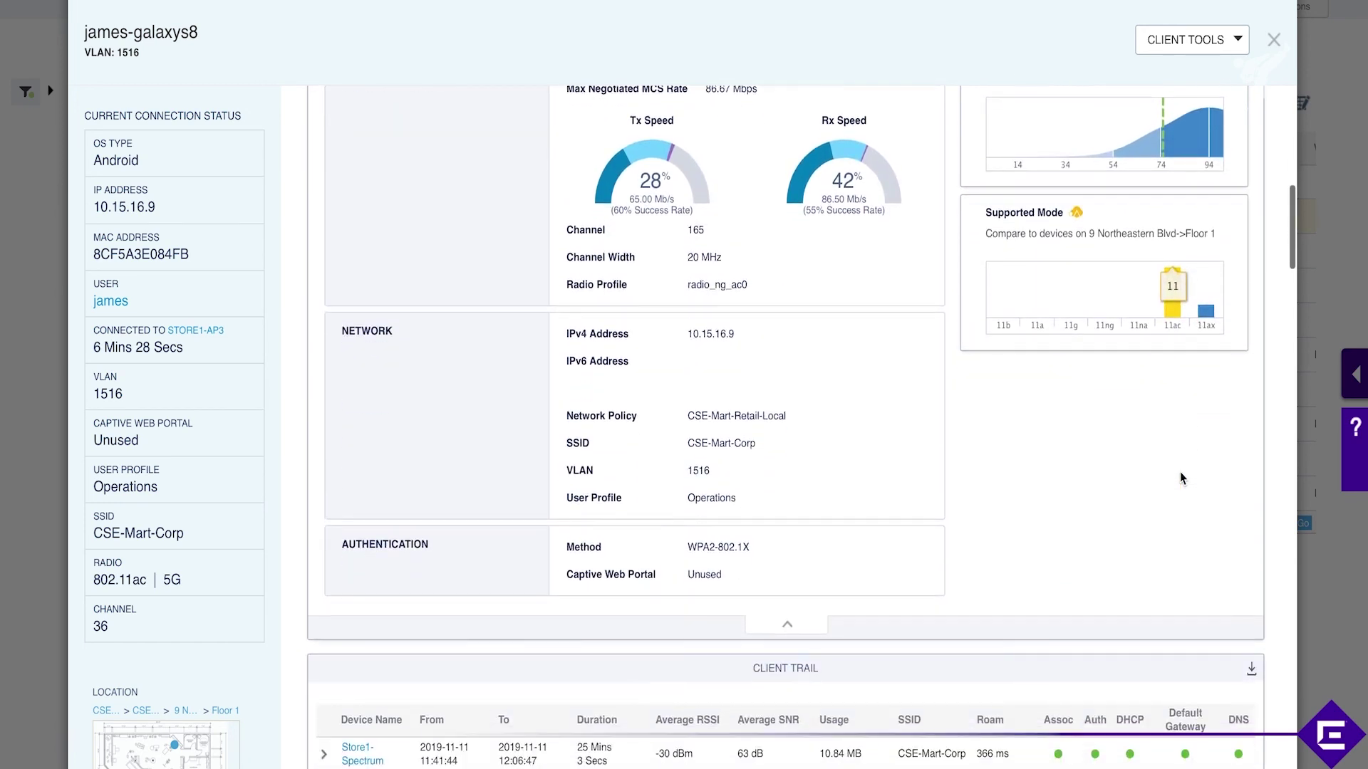
pyautogui.scroll(-2, 1180, 472)
pyautogui.scroll(2, 1180, 472)
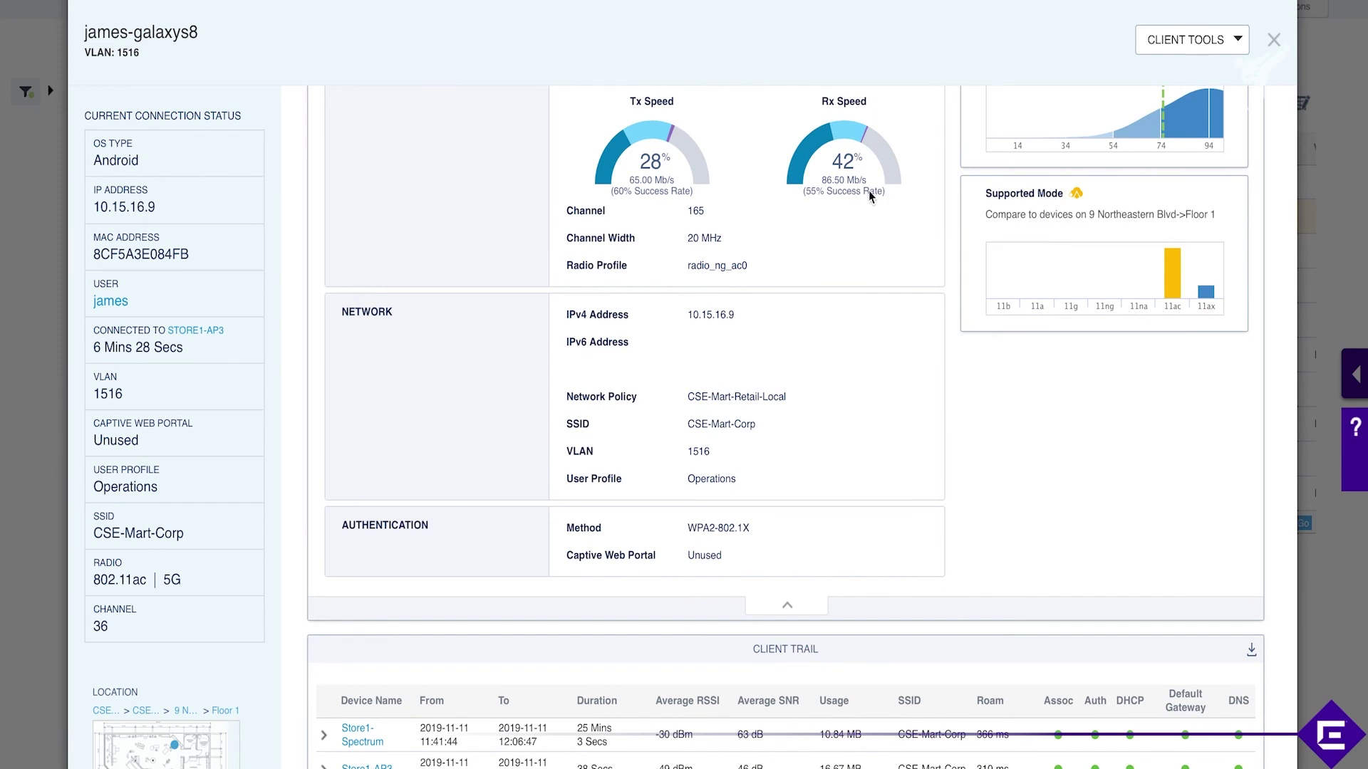
pyautogui.scroll(6, 681, 207)
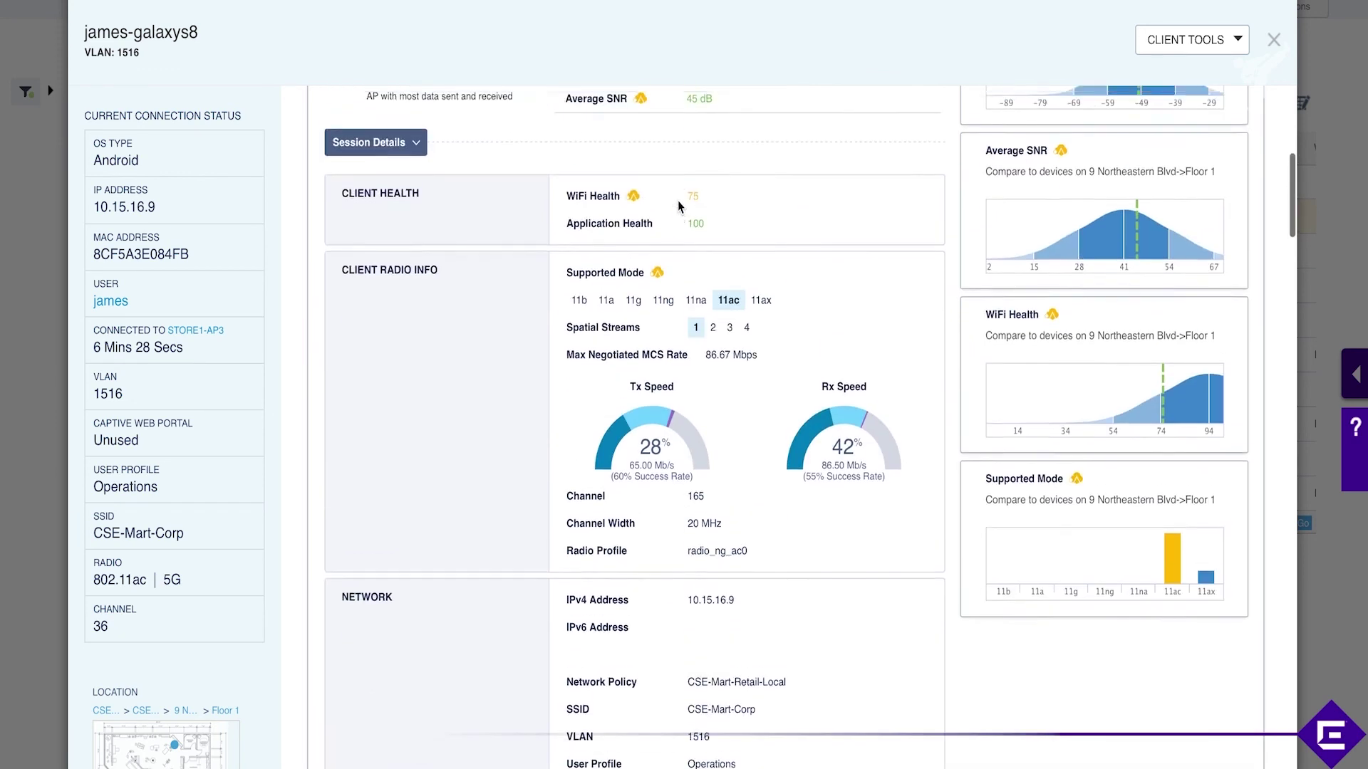
pyautogui.scroll(-1, 606, 185)
pyautogui.scroll(-4, 775, 457)
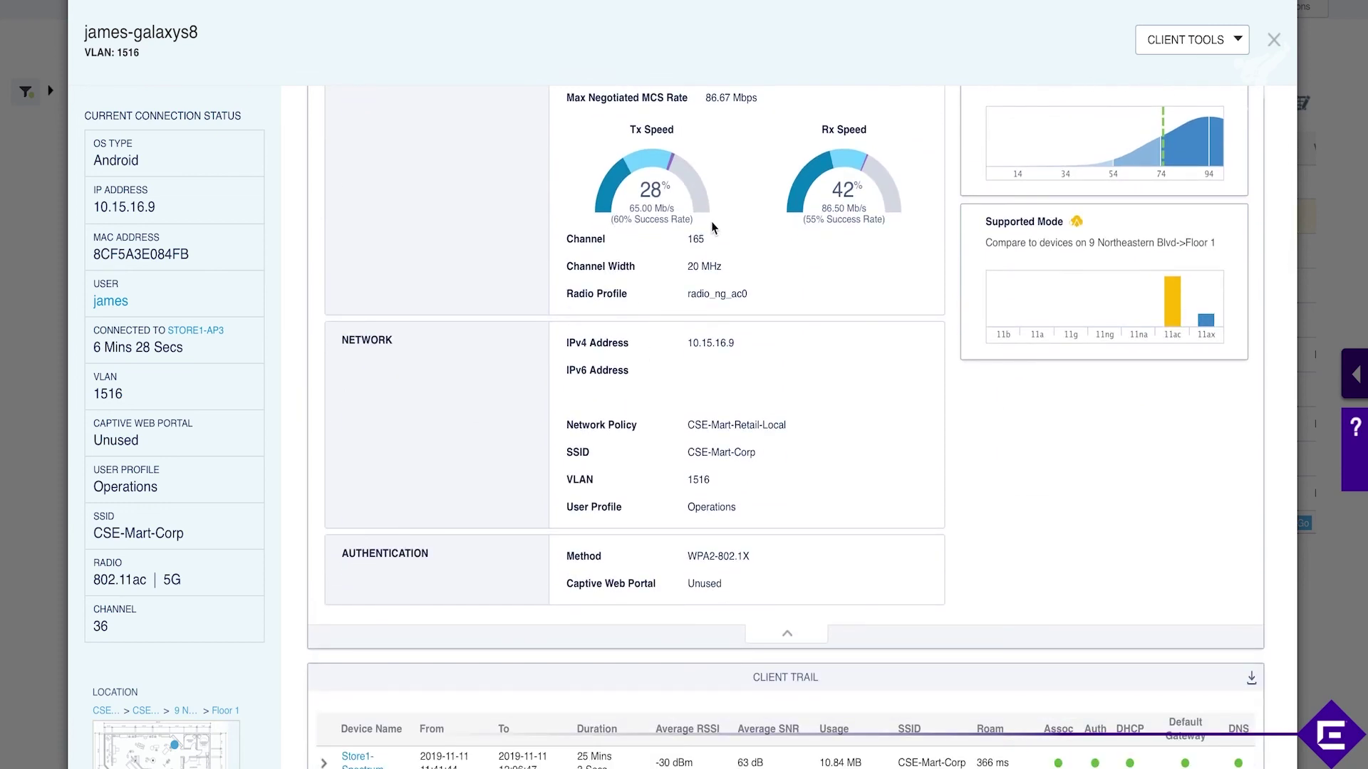
pyautogui.scroll(2, 1156, 245)
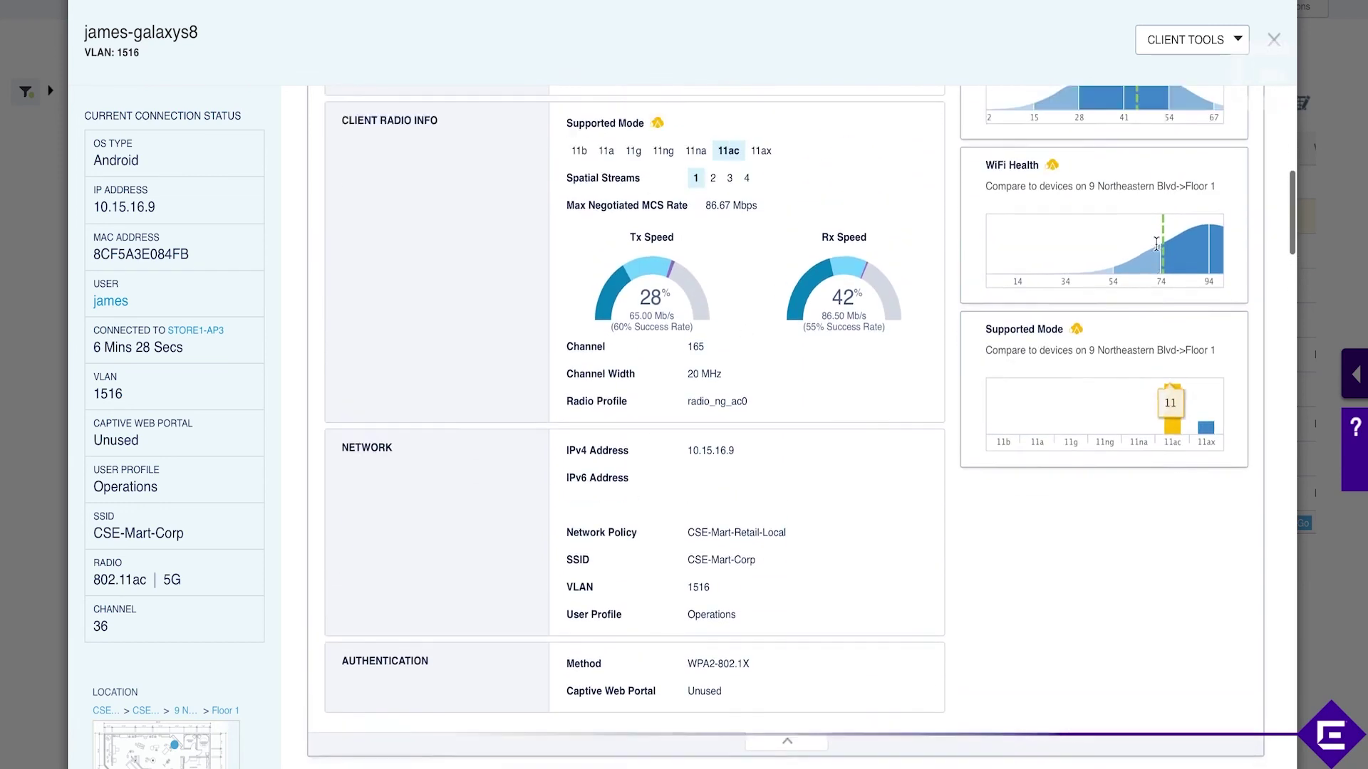
pyautogui.scroll(4, 1156, 244)
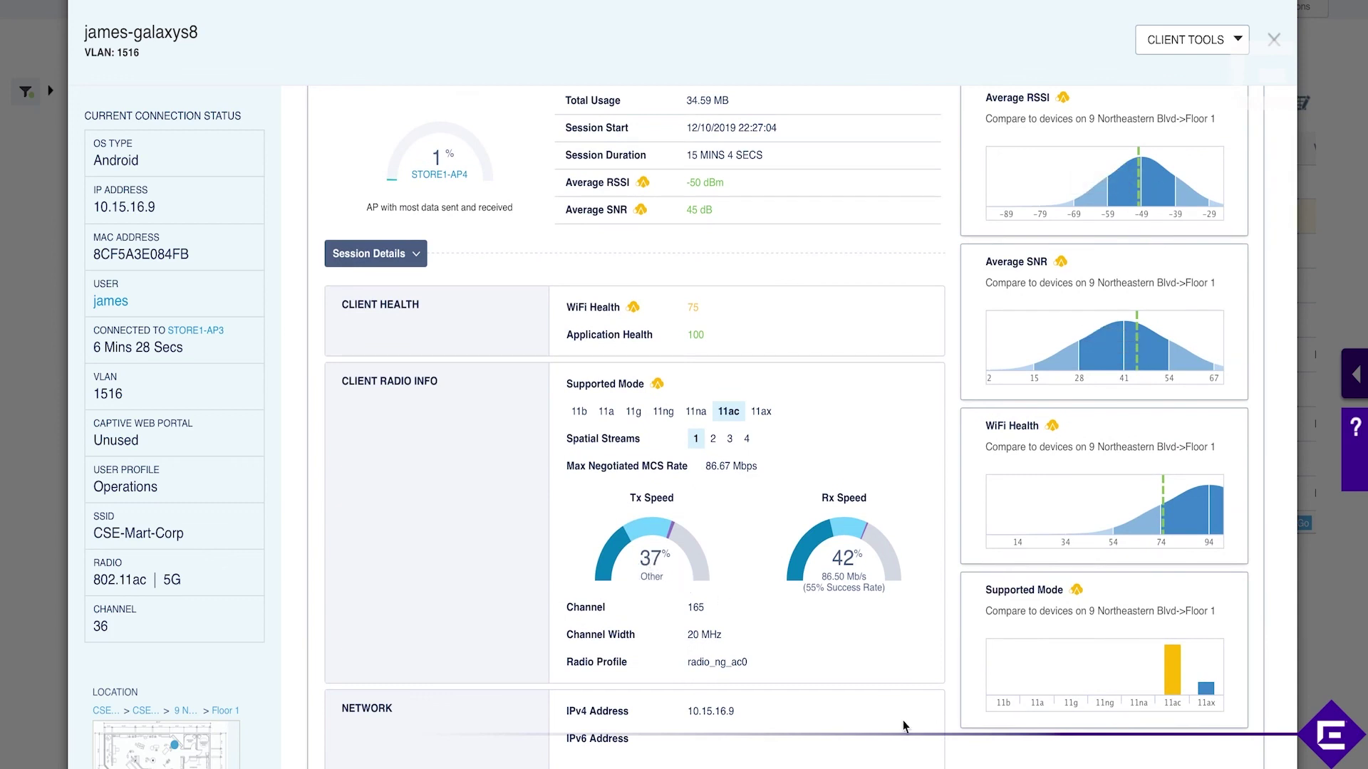
pyautogui.scroll(-4, 919, 699)
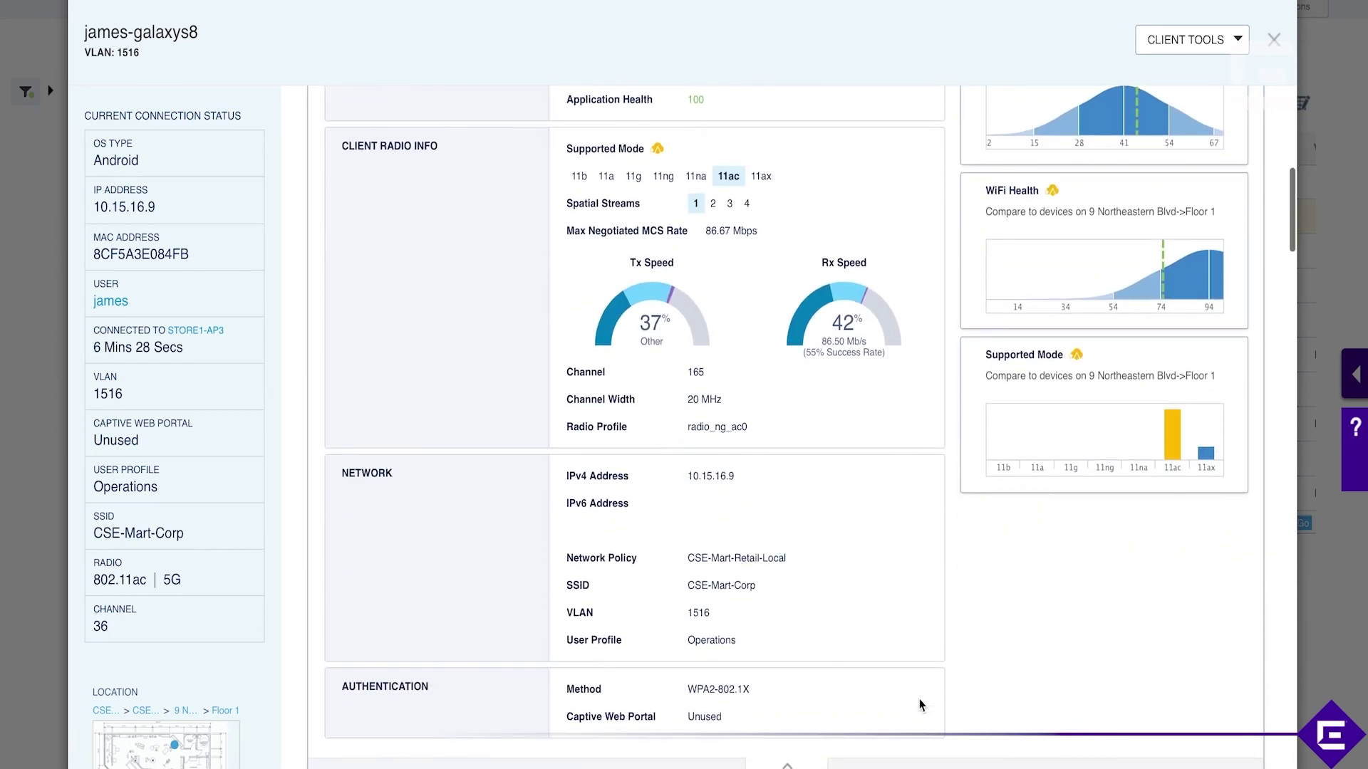
pyautogui.scroll(-3, 919, 699)
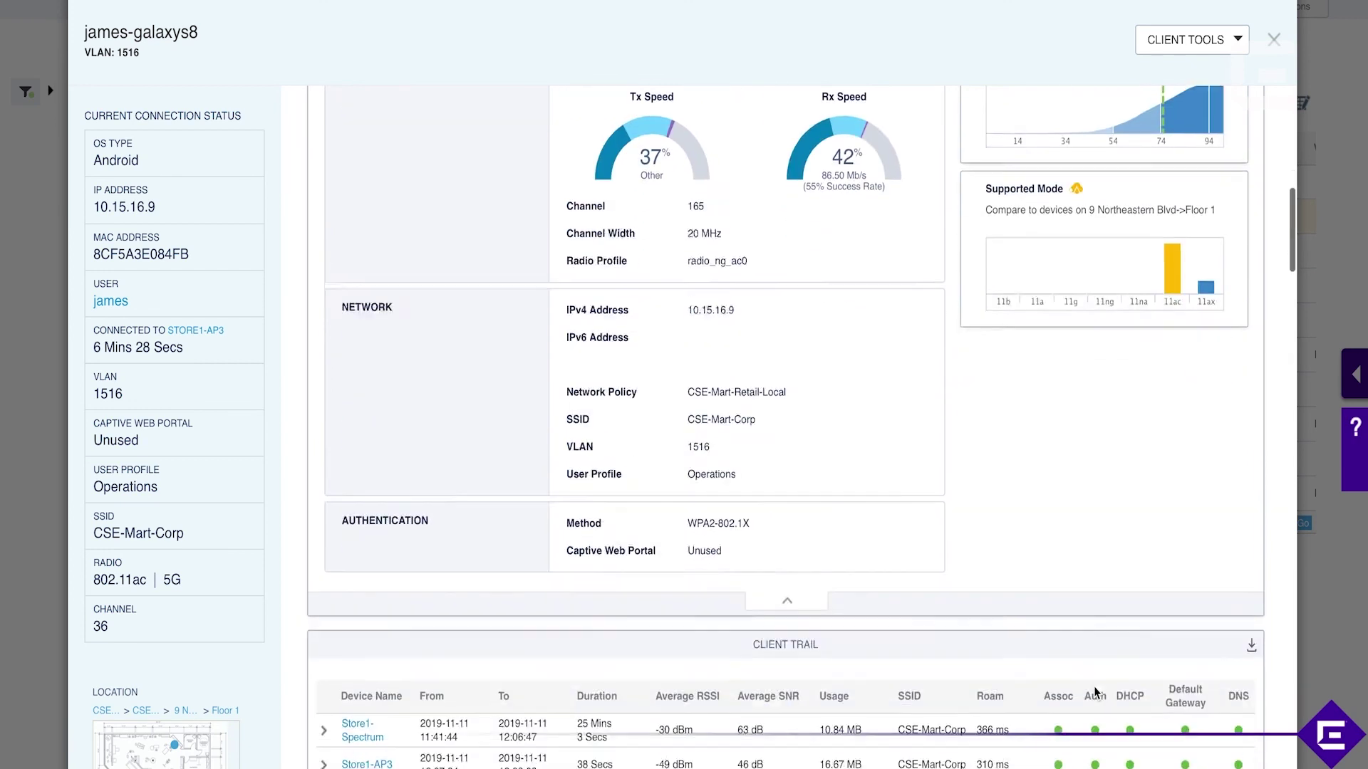
pyautogui.scroll(-10, 1095, 691)
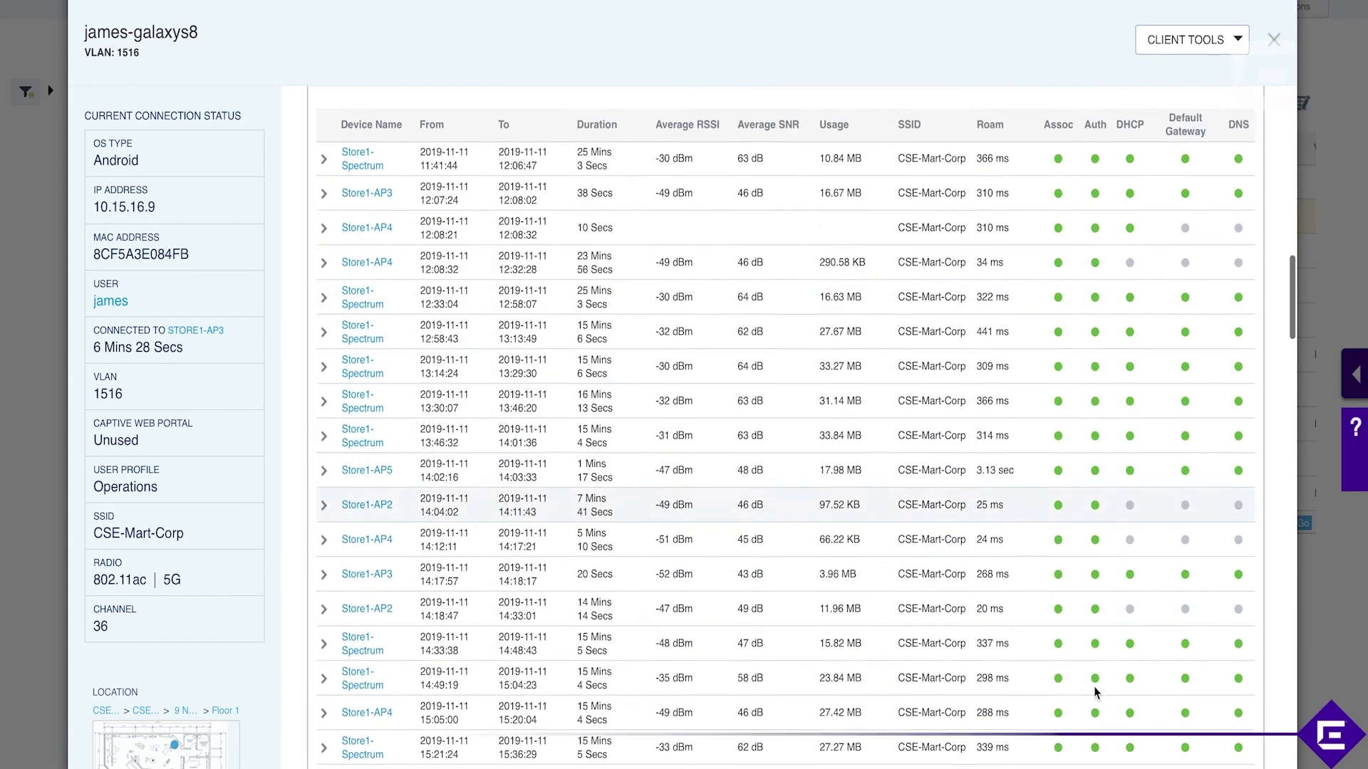
# Scroll through the Client Trail rows for Store1-Spectrum and Store1-AP2 through AP5 sessions.
pyautogui.scroll(2, 1095, 692)
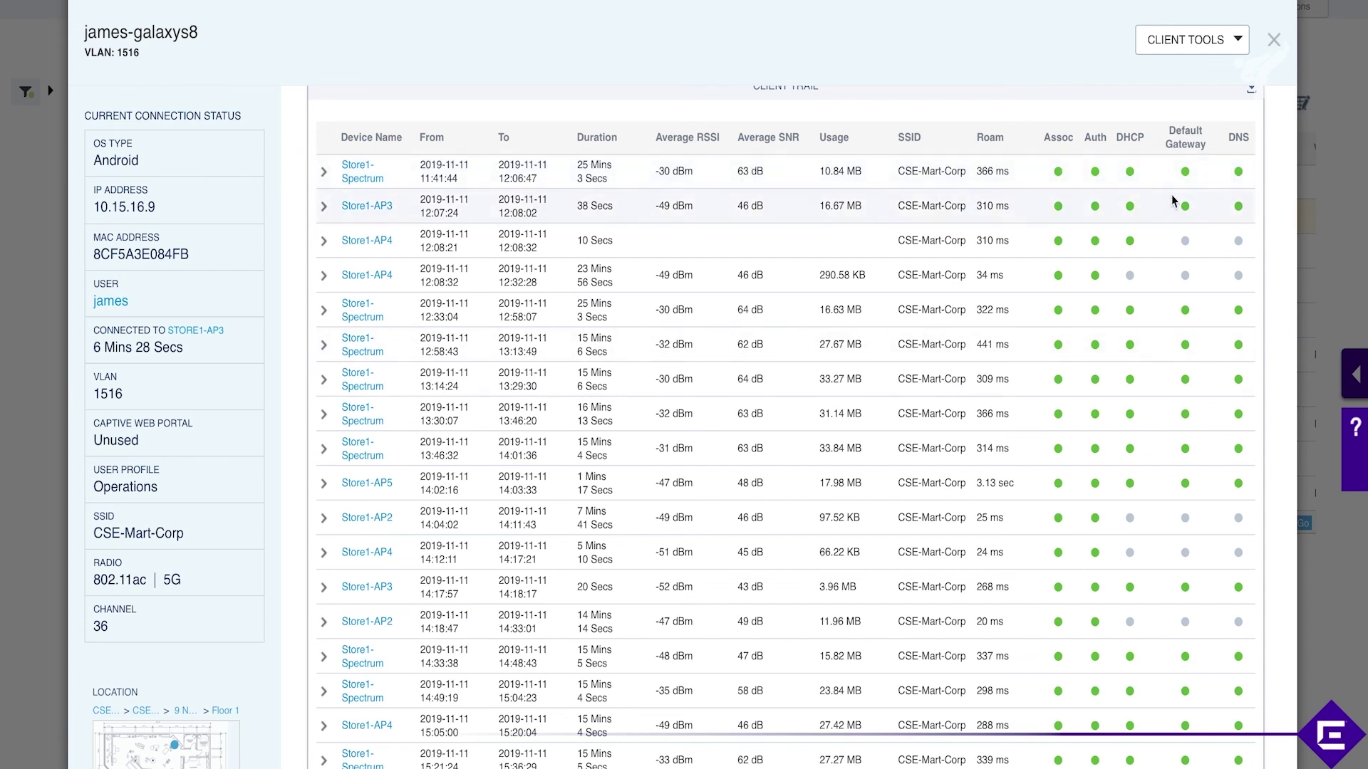
pyautogui.scroll(-2, 1208, 263)
pyautogui.scroll(-20, 1210, 267)
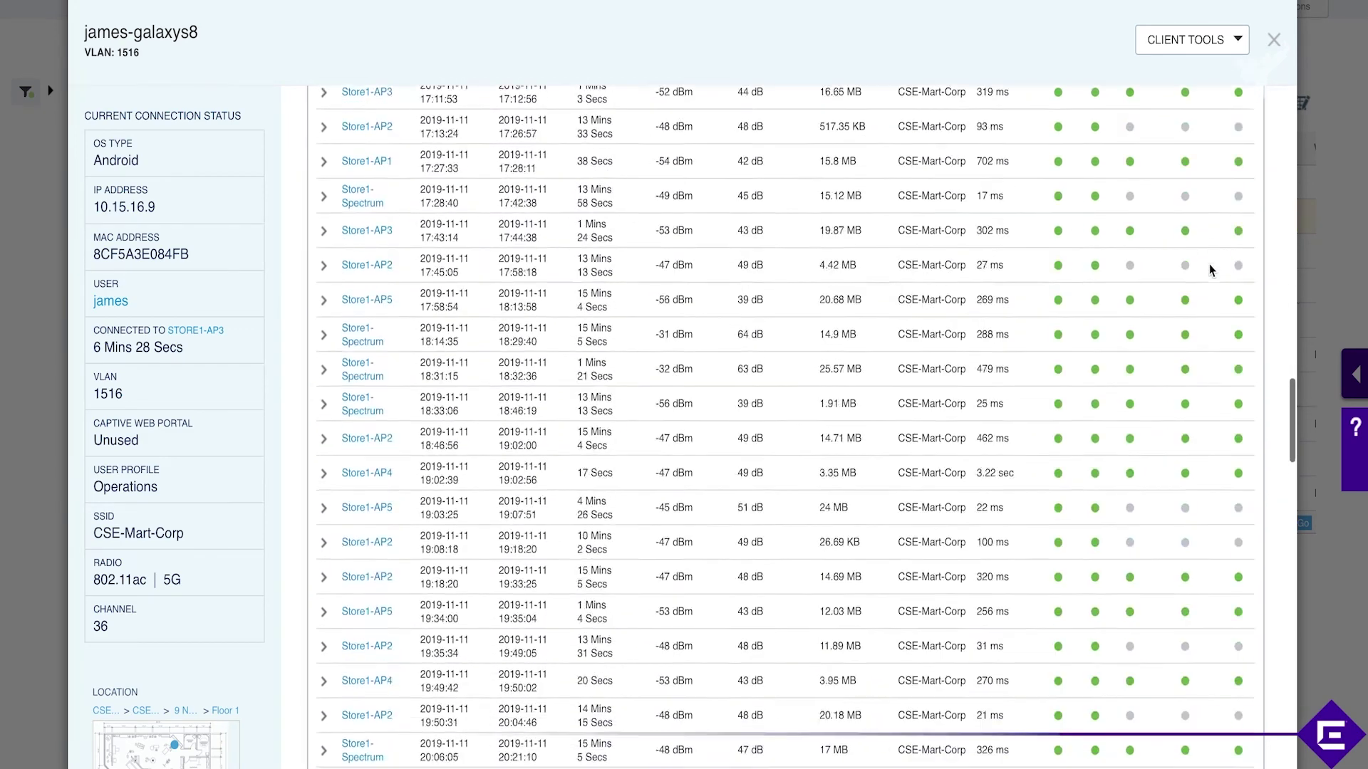
pyautogui.scroll(-15, 1209, 265)
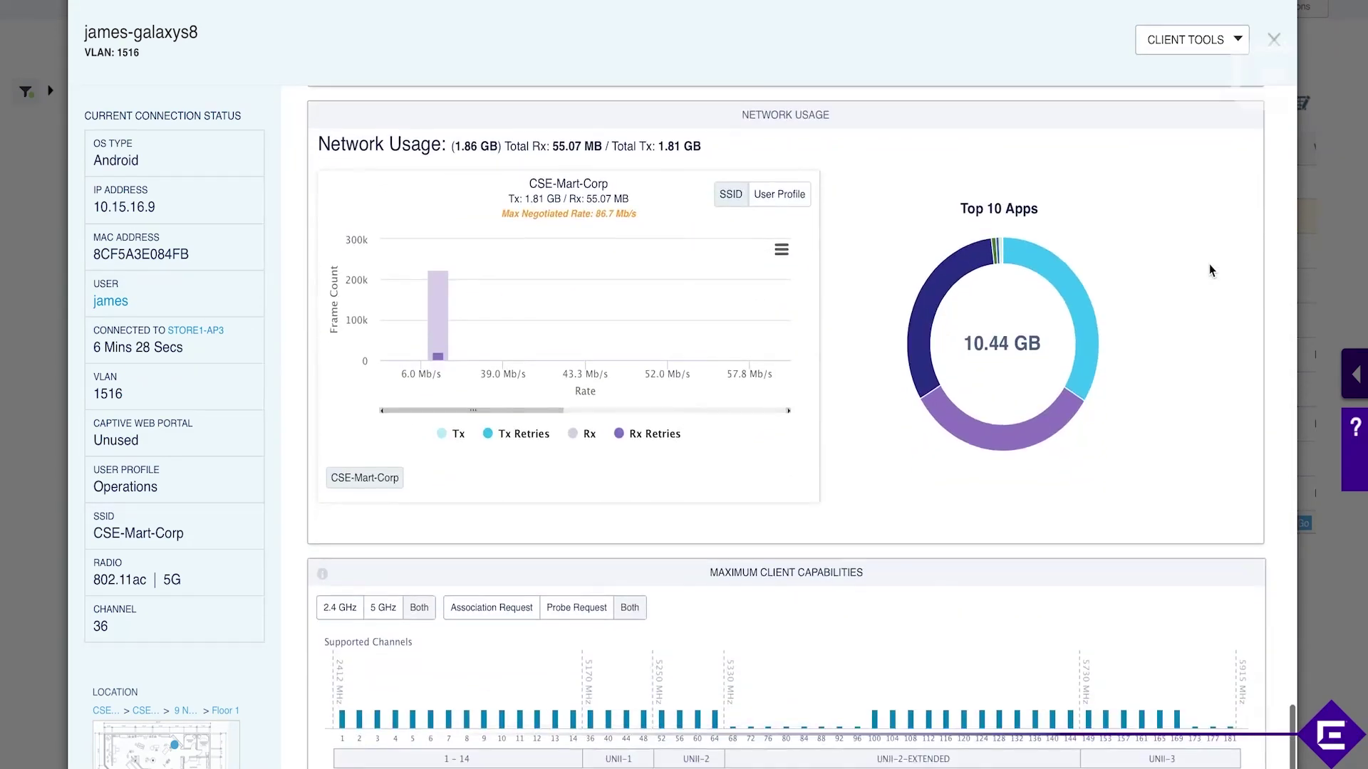
# Inspect the Galaxy S8's supported channels, spatial streams, technology and Max Tx Power charts.
pyautogui.scroll(-3, 1208, 264)
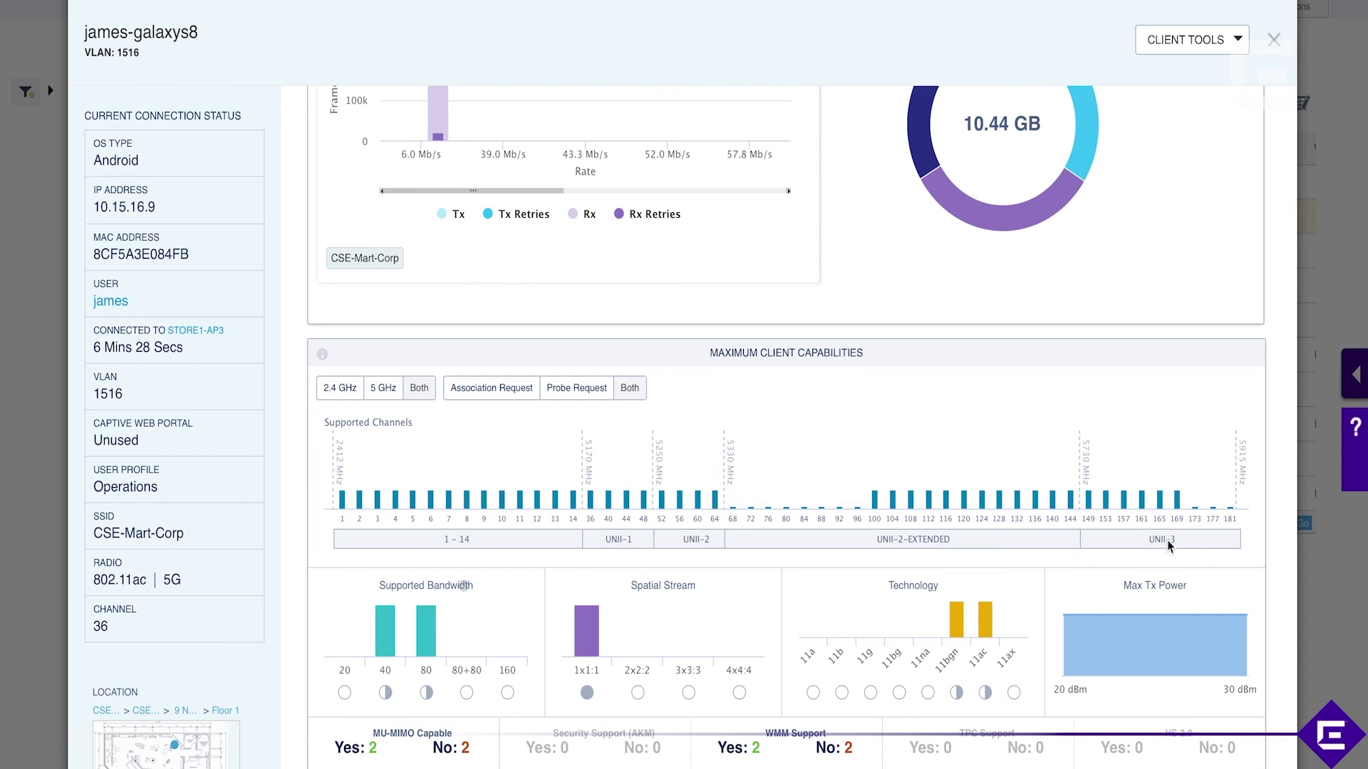
pyautogui.moveTo(949, 493)
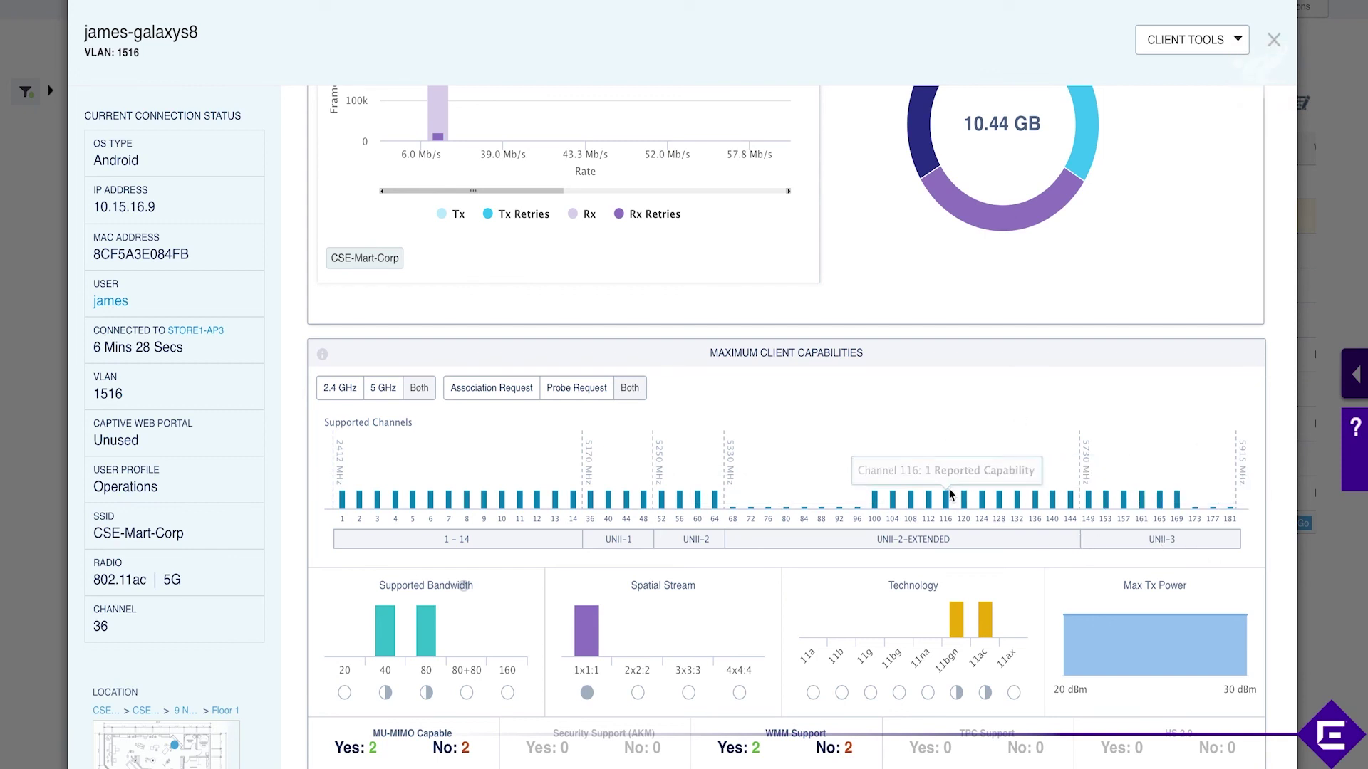
pyautogui.moveTo(583, 620)
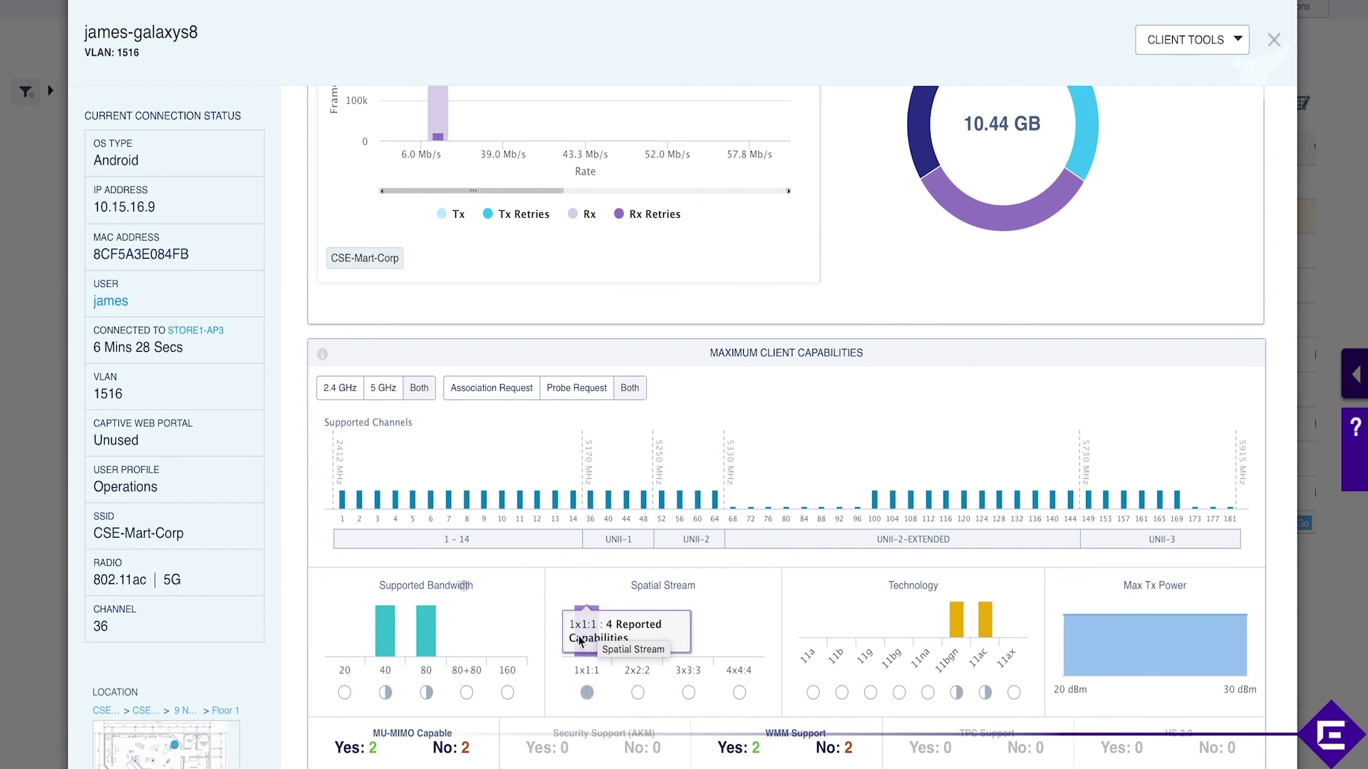
pyautogui.moveTo(627, 638)
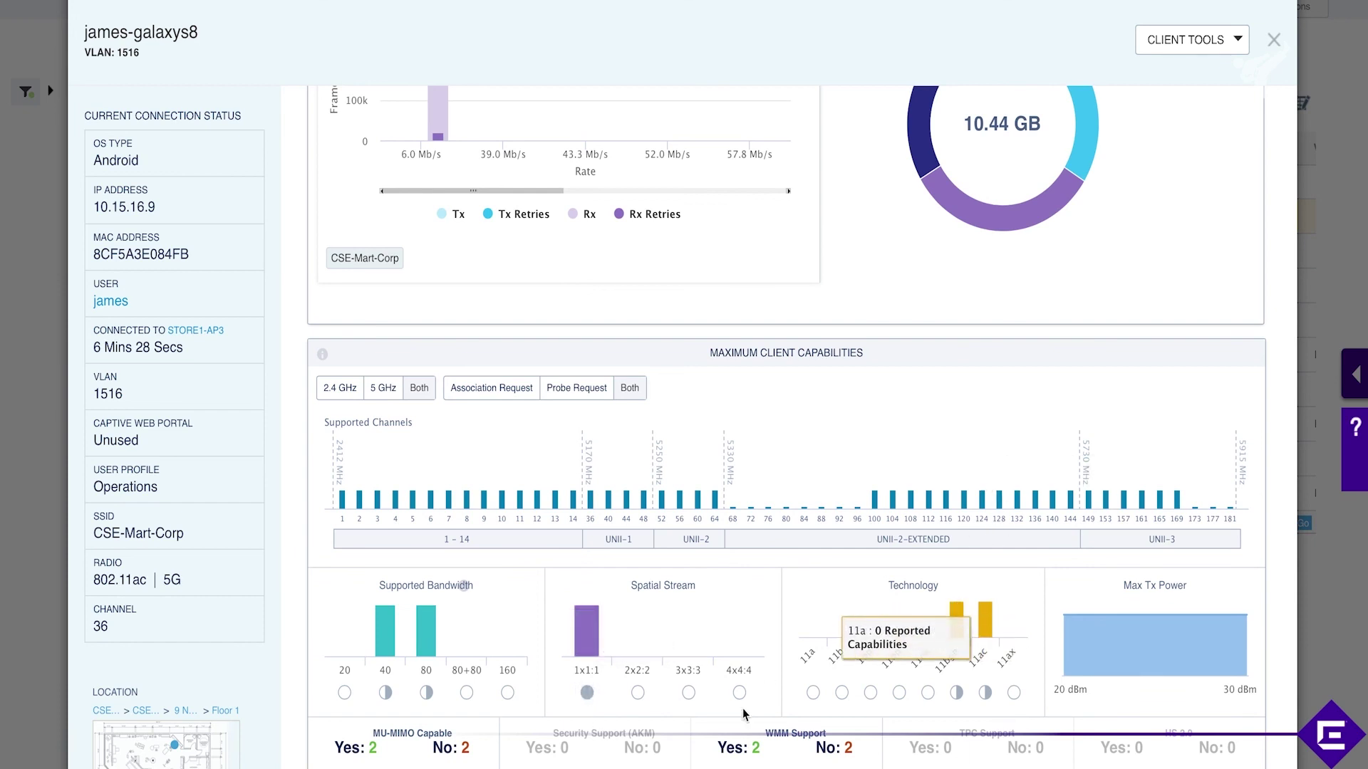
pyautogui.moveTo(973, 668)
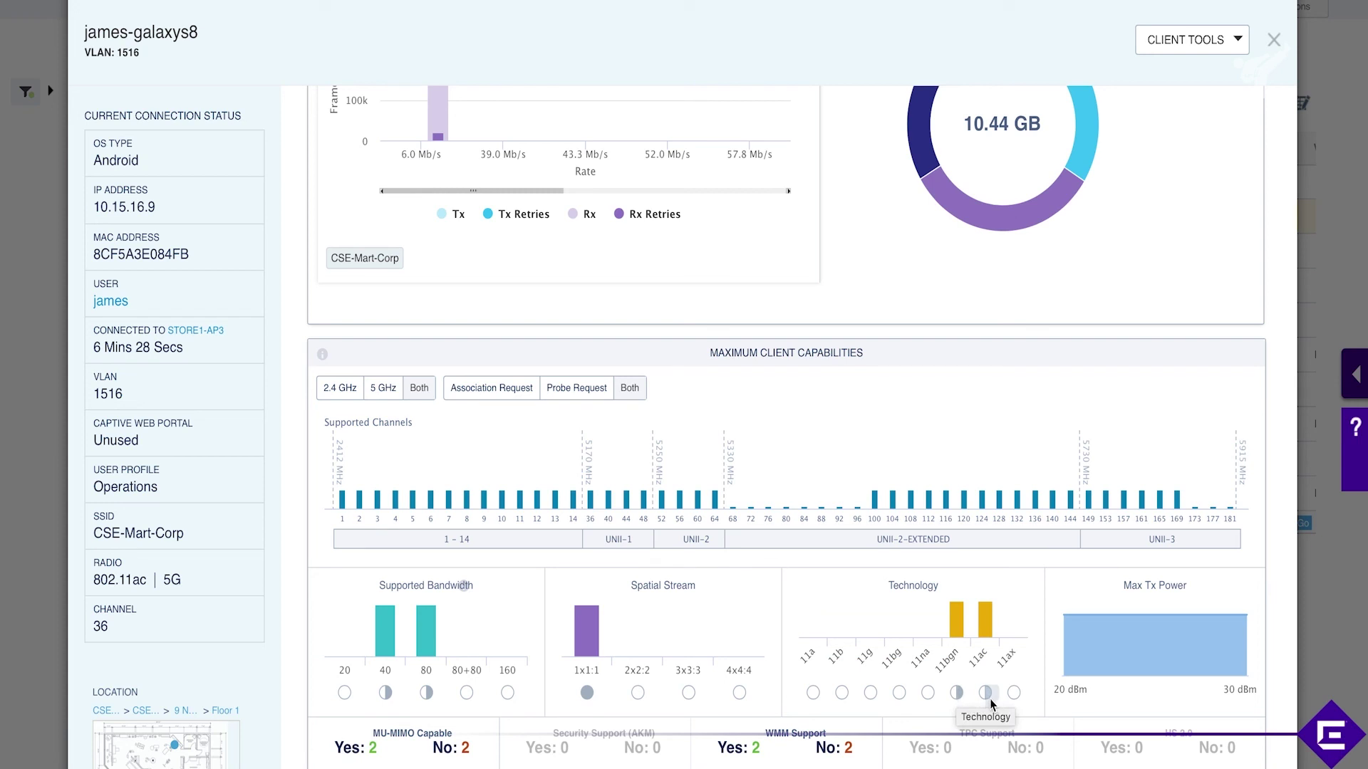
pyautogui.moveTo(1137, 618)
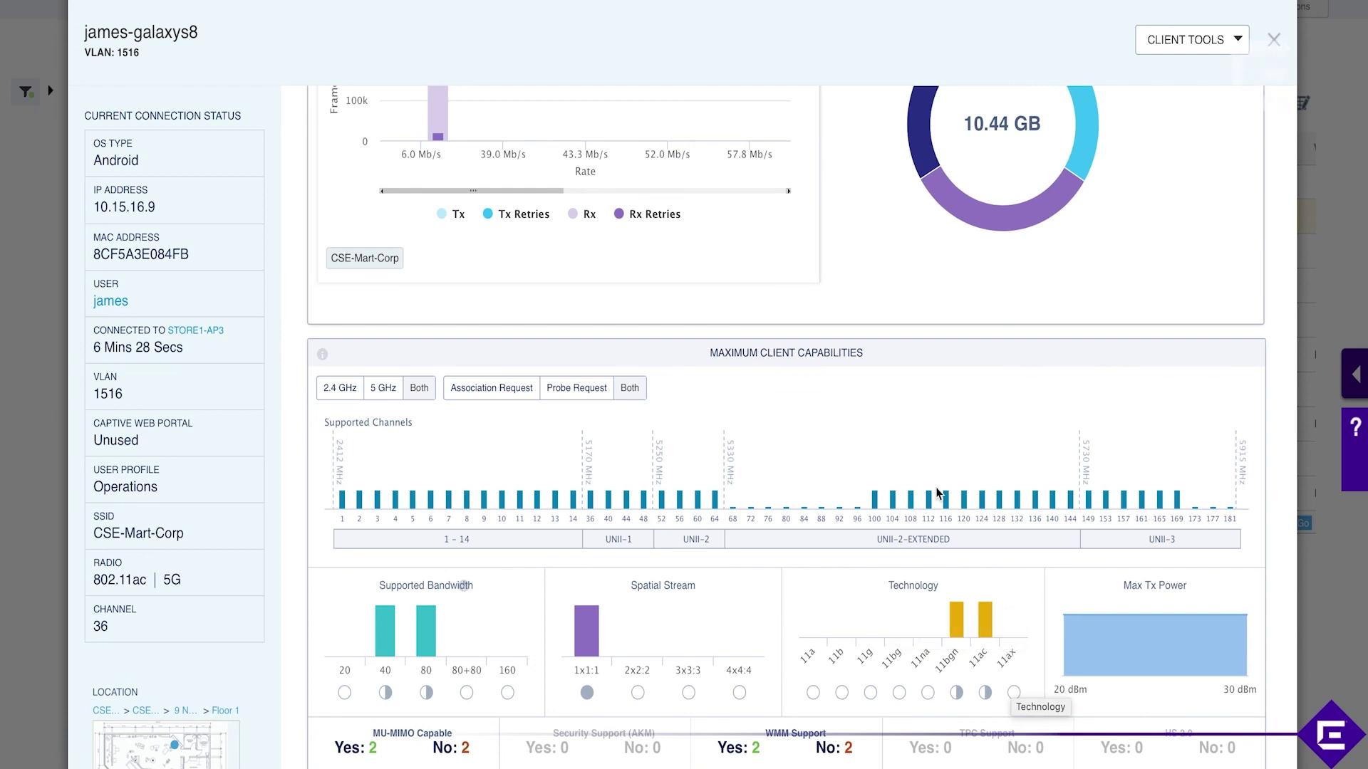
pyautogui.scroll(15, 937, 493)
# Scroll the Galaxy S8 panel back up to the usage chart and Most Usage Top Session View.
pyautogui.scroll(-1, 937, 493)
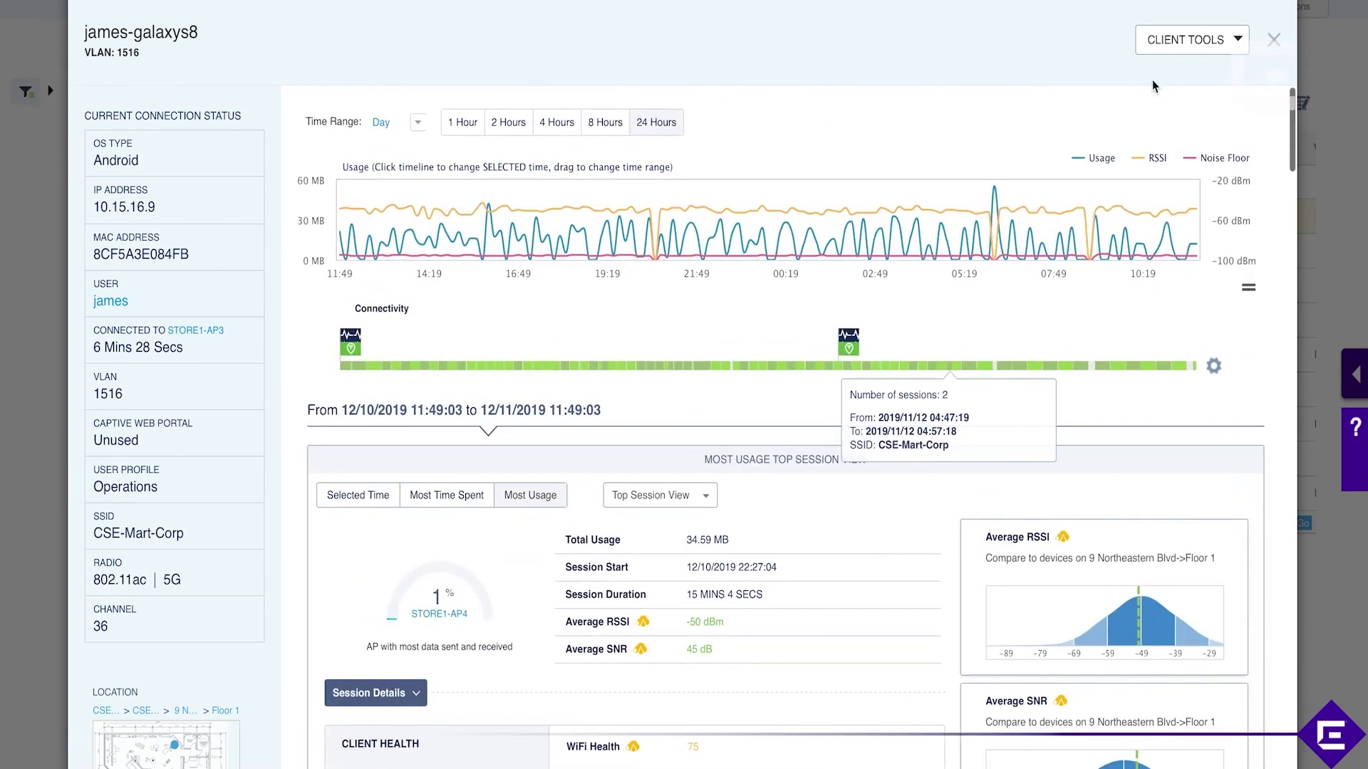
pyautogui.scroll(-20, 996, 404)
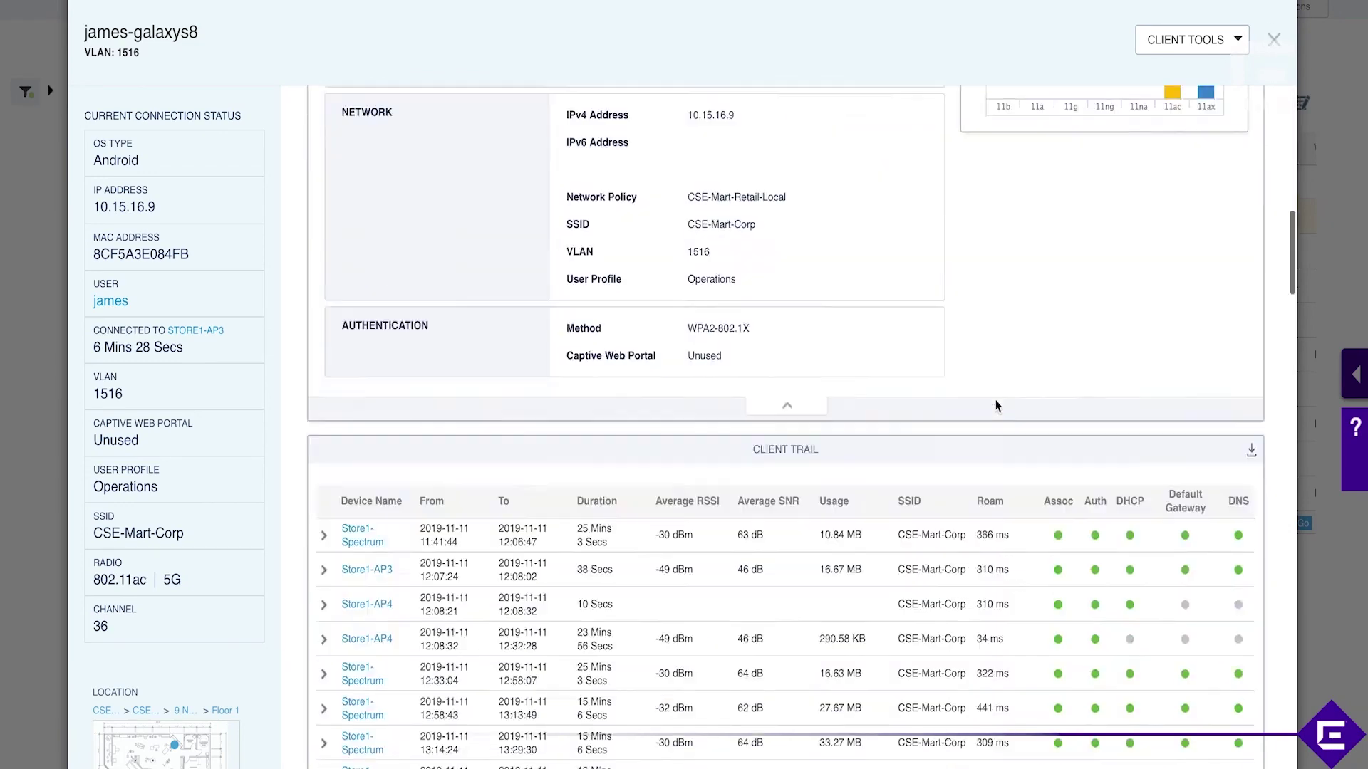
pyautogui.scroll(15, 995, 400)
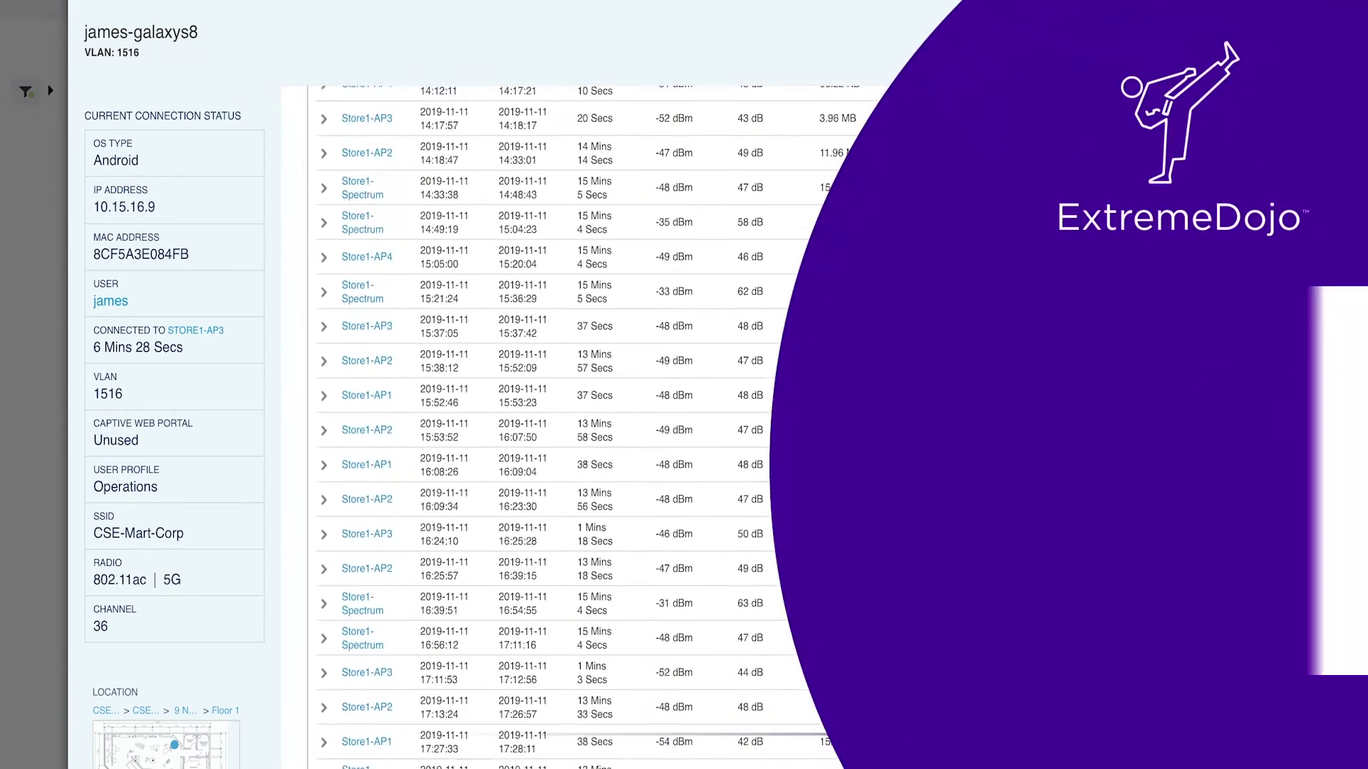
pyautogui.scroll(10, 994, 399)
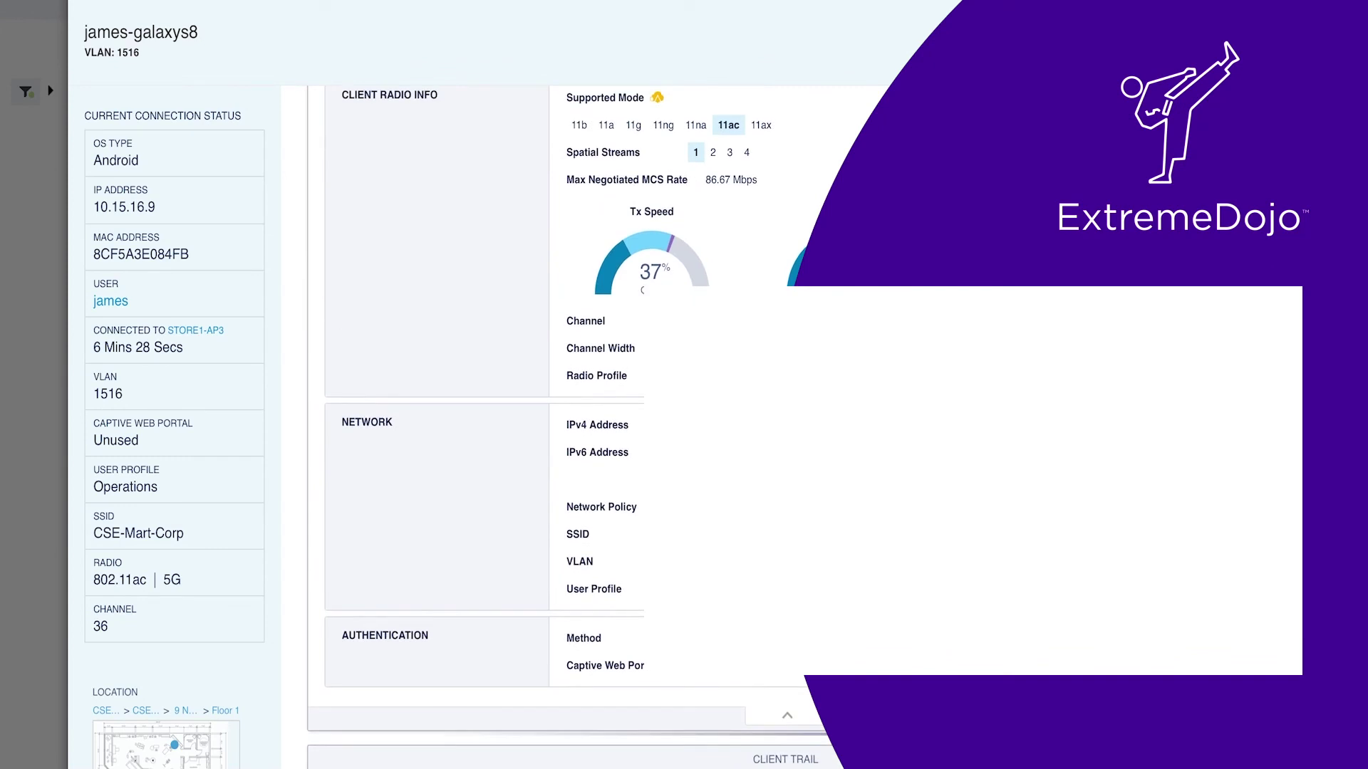
pyautogui.scroll(2, 995, 400)
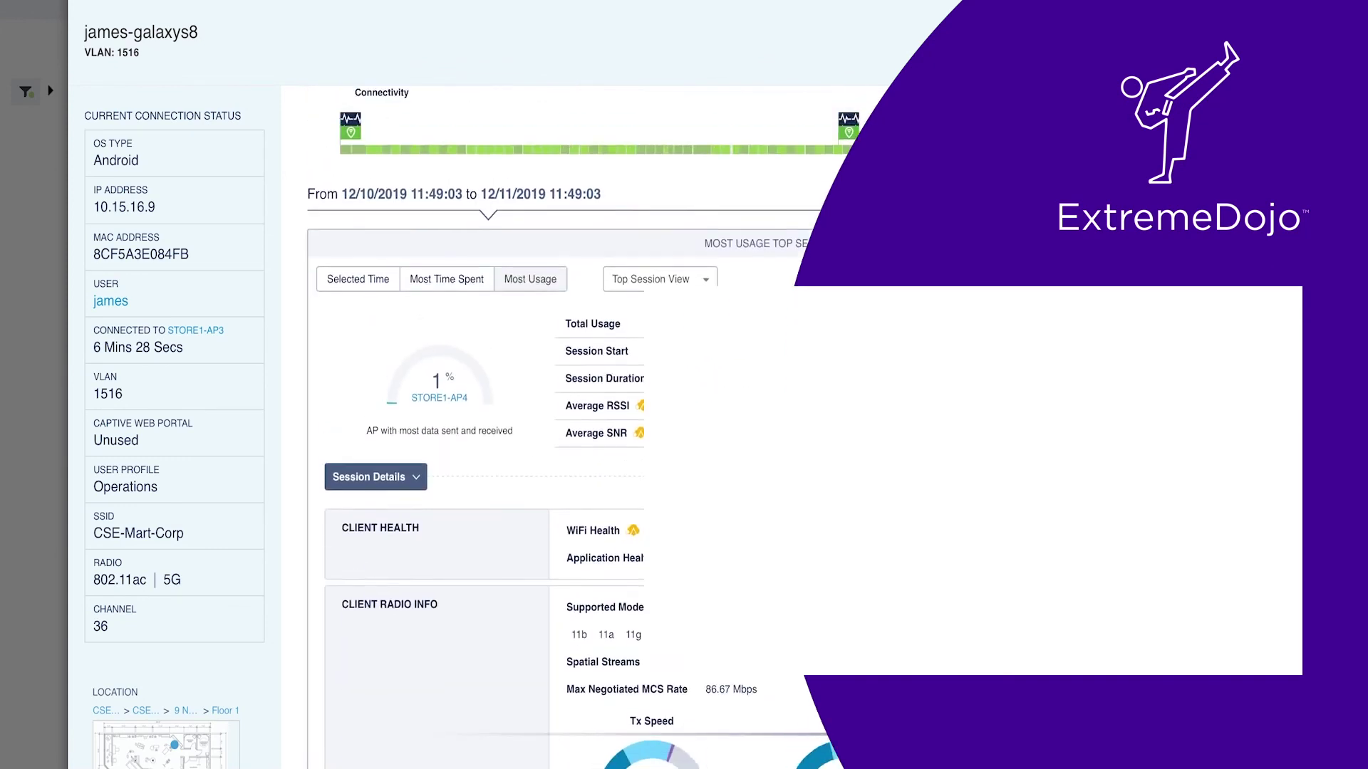